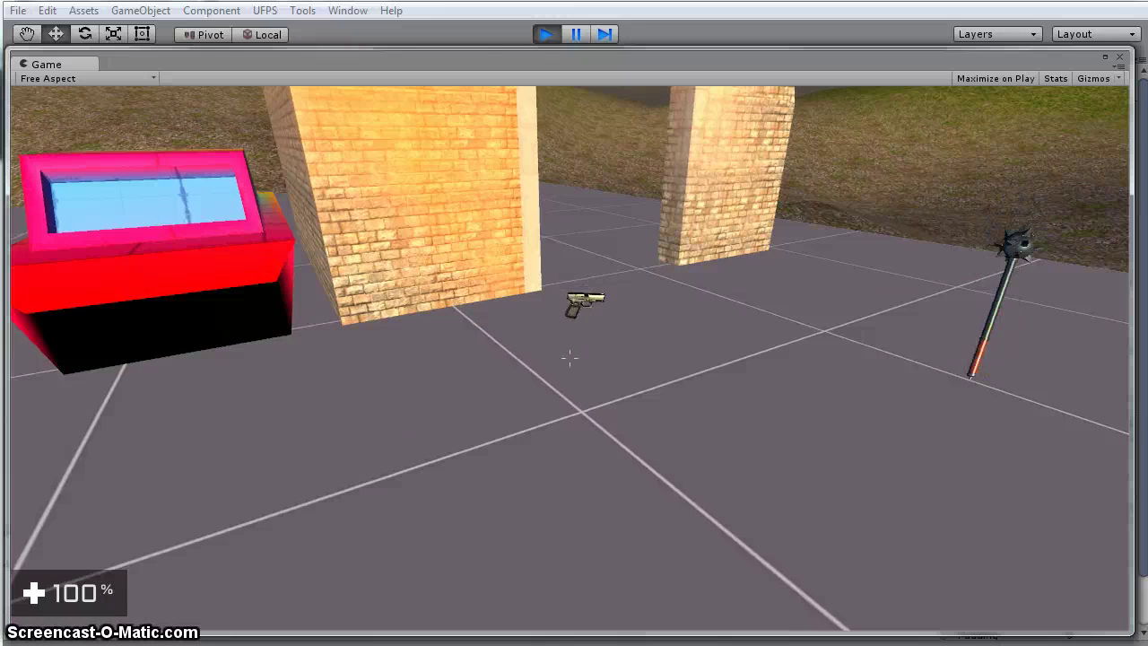
Walk the player over the pistol pickup in the running game to equip it, and turn back toward the red consoles
key(w)
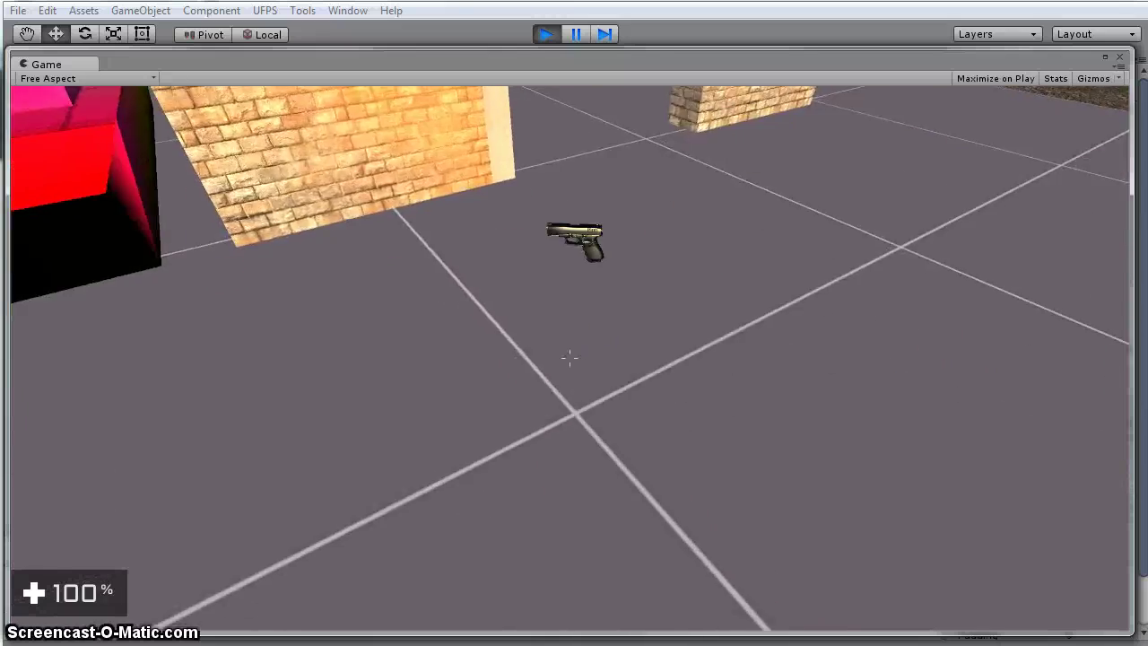
key(w)
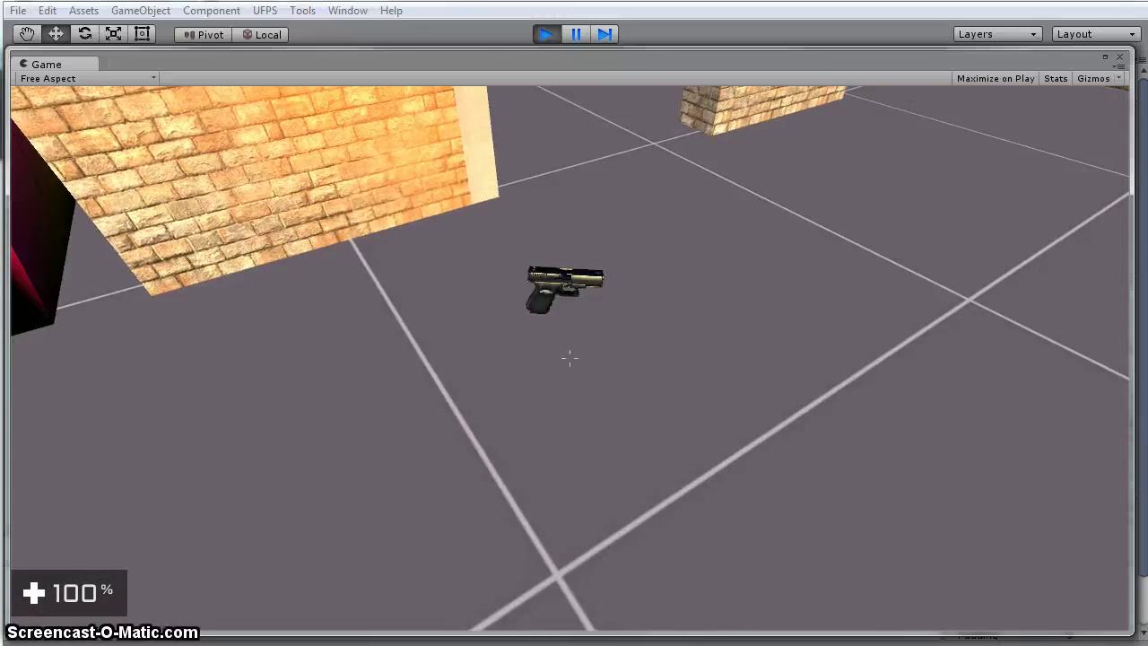
key(w)
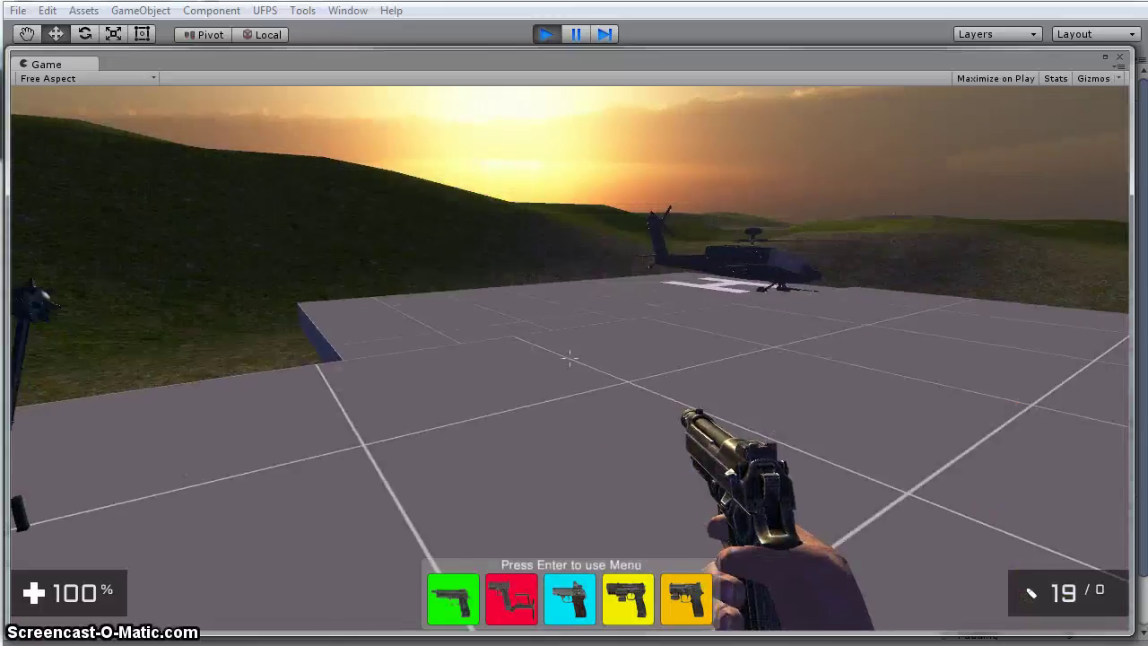
key(w)
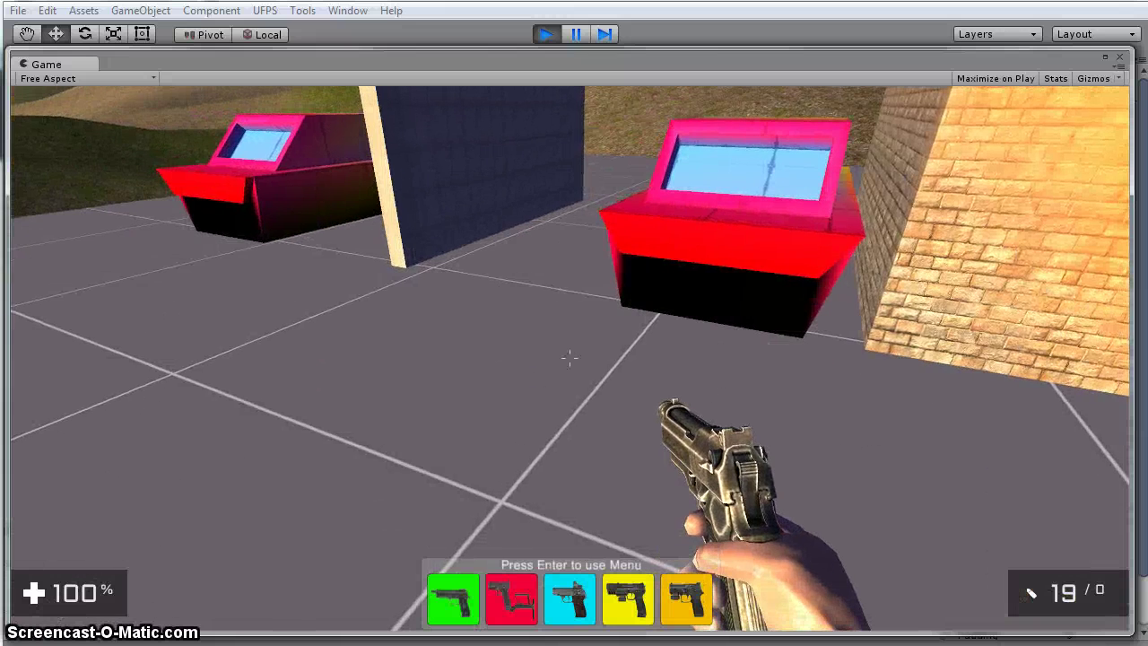
key(a)
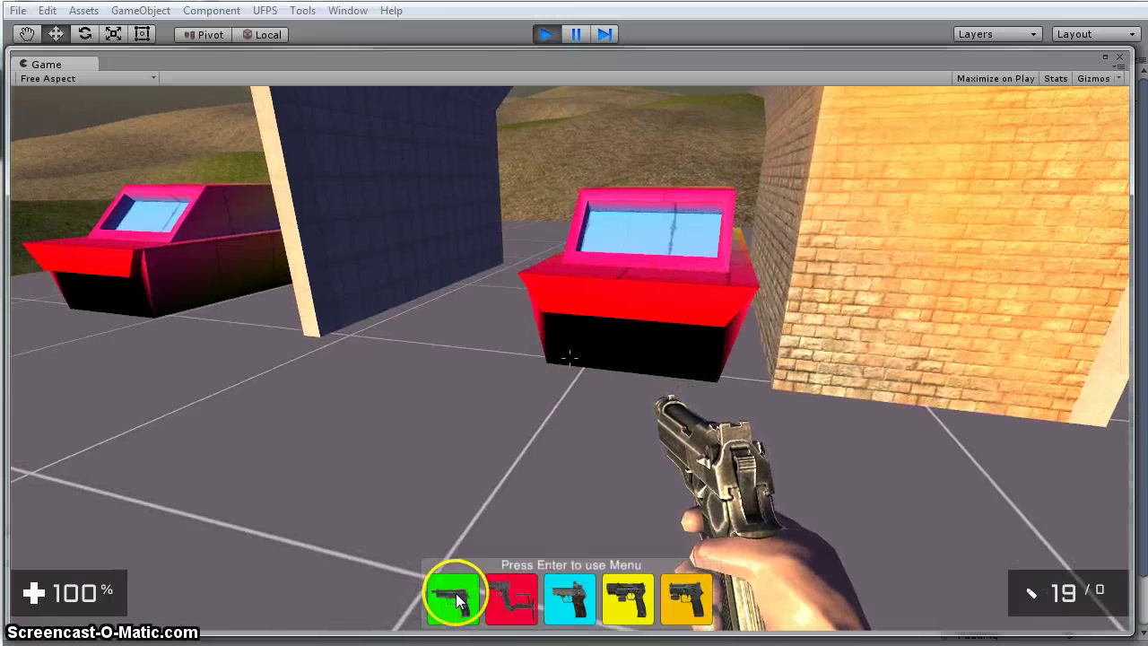
Swap the held pistol through the red, cyan, yellow and orange weapon buttons in first person, and fire one shot
click(507, 599)
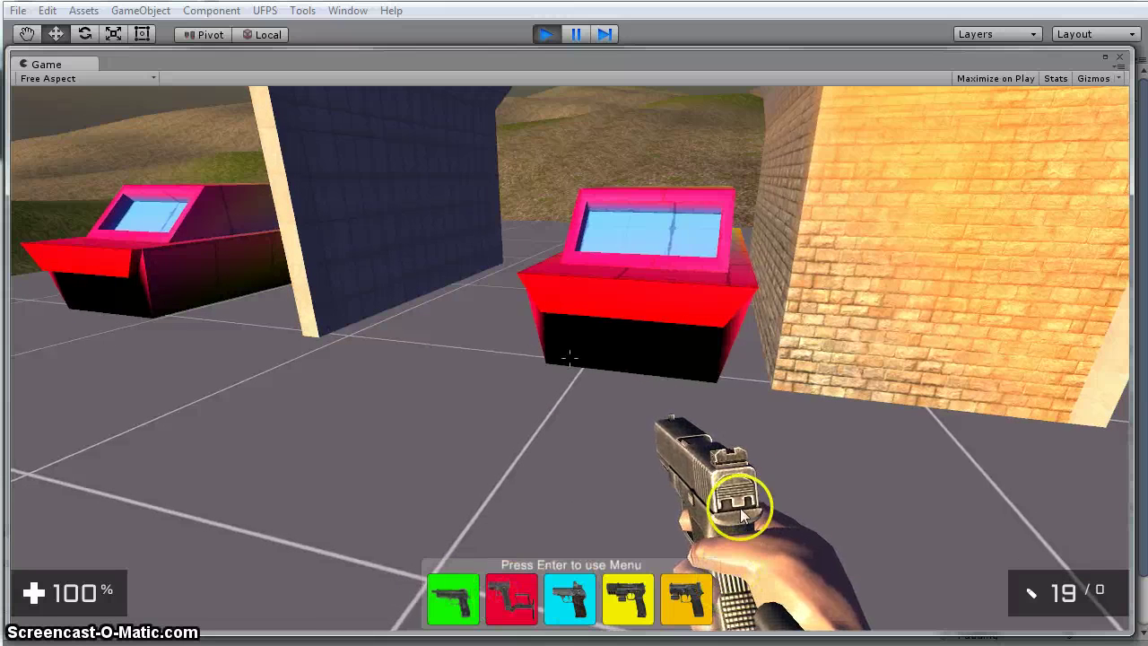
click(569, 601)
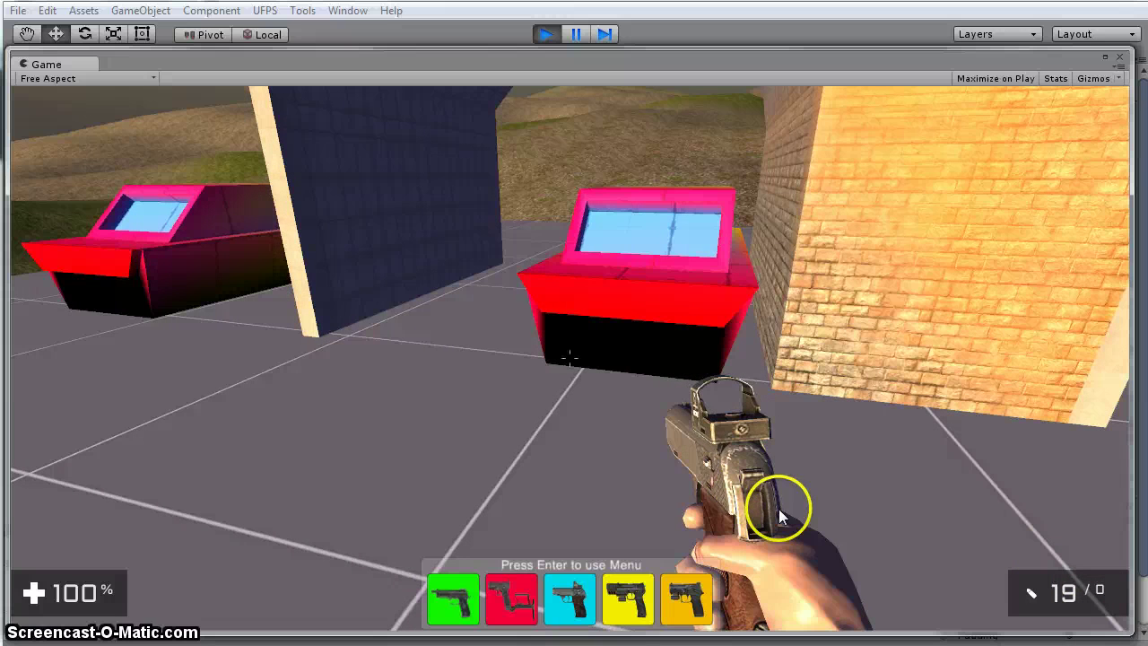
click(628, 599)
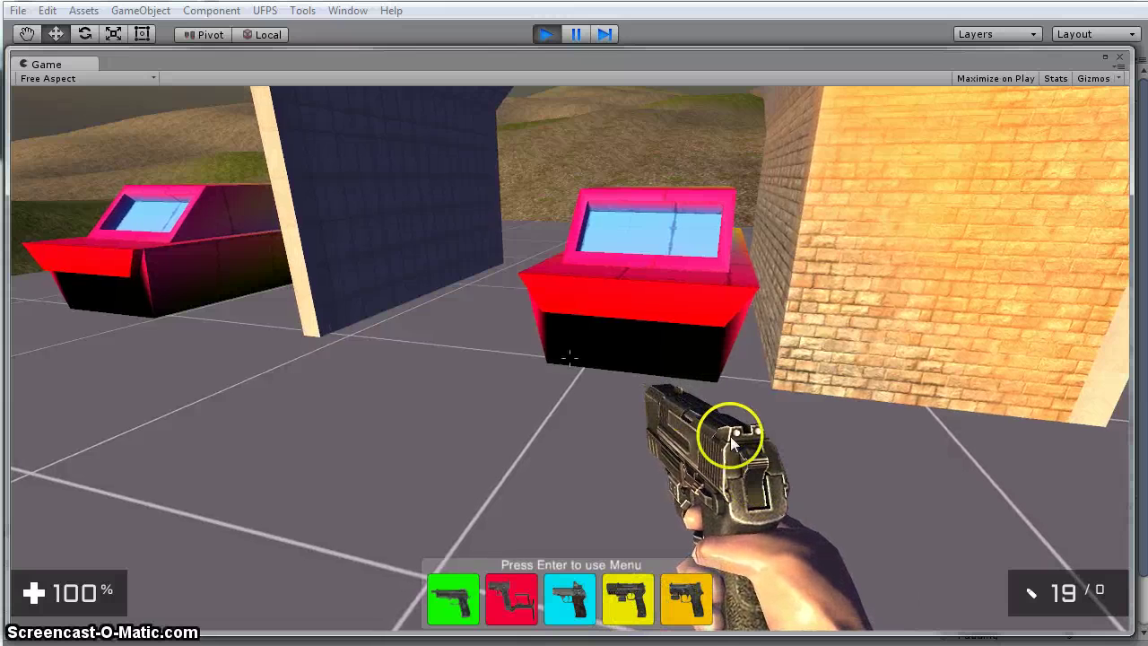
click(688, 601)
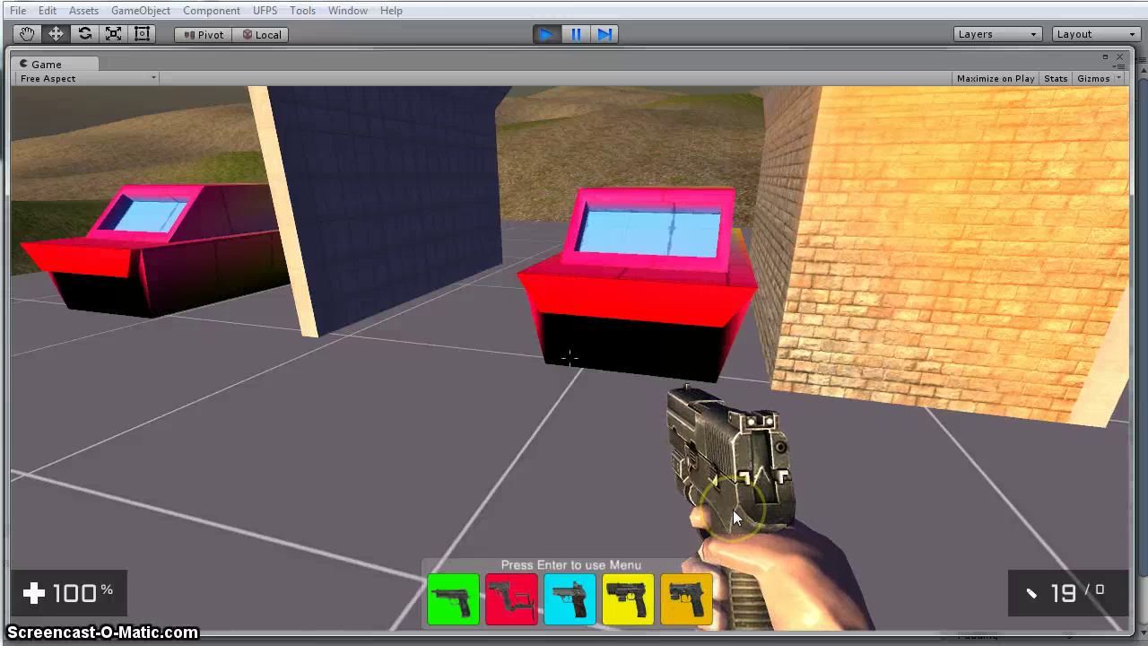
click(559, 397)
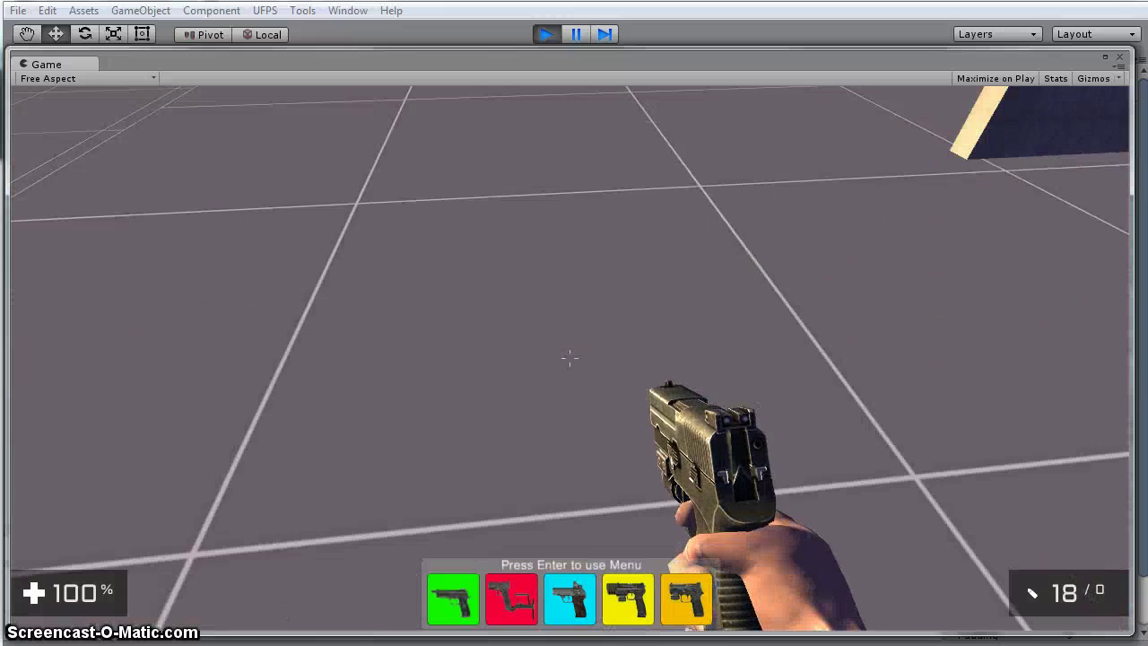
Test the green, cyan and yellow weapon buttons in third-person view, and return to first person
key(v)
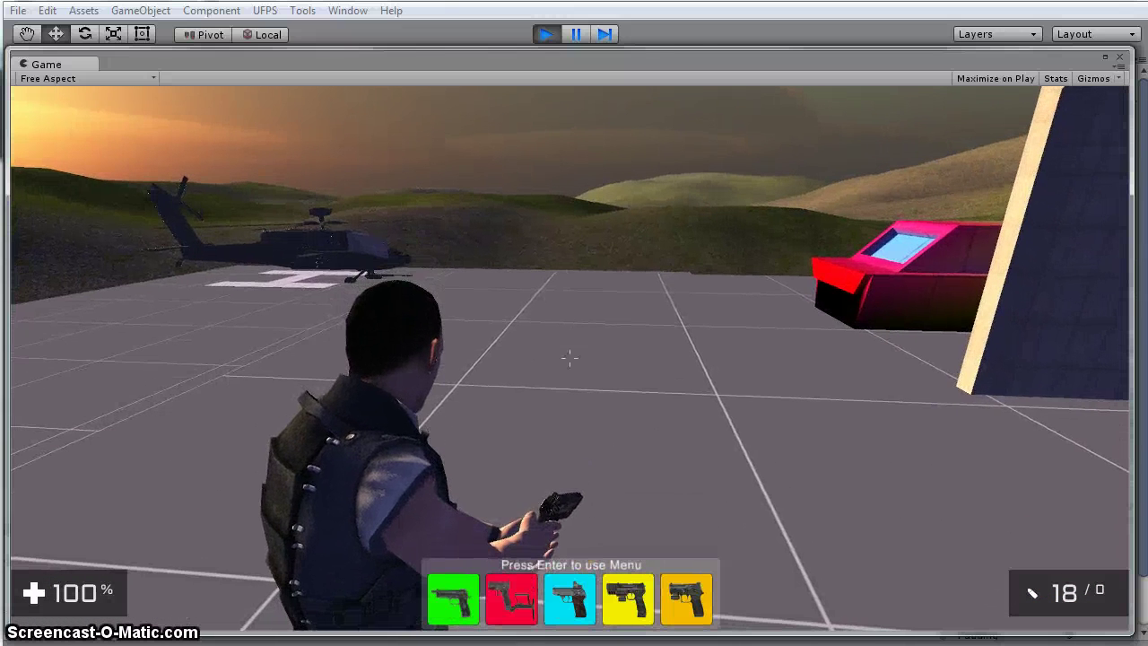
click(461, 598)
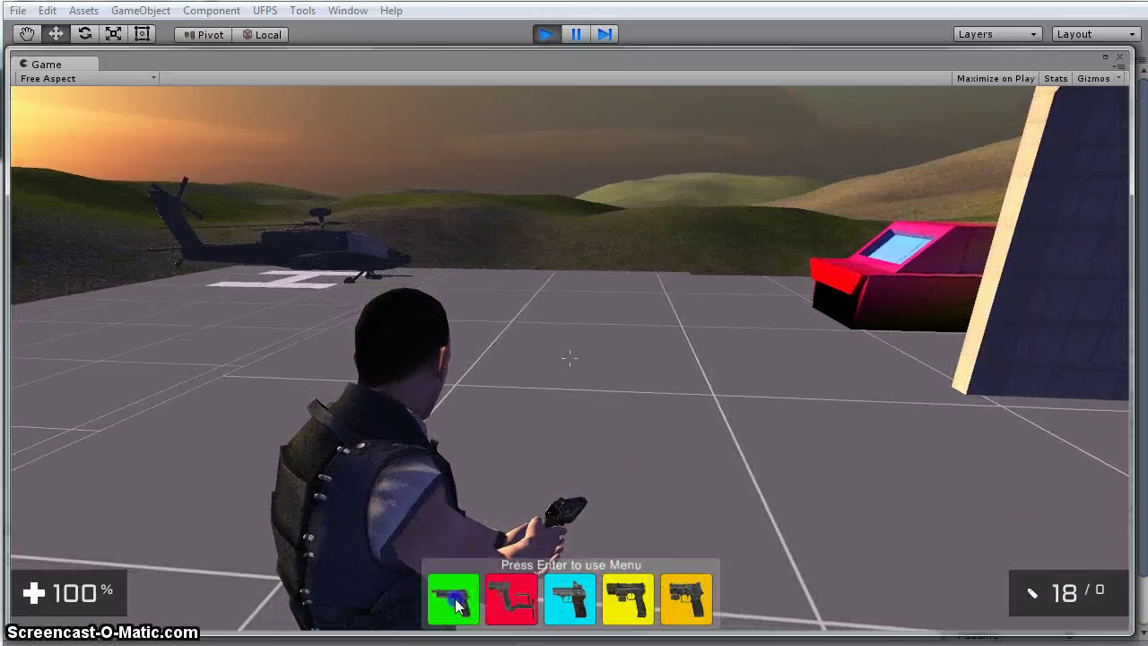
click(576, 529)
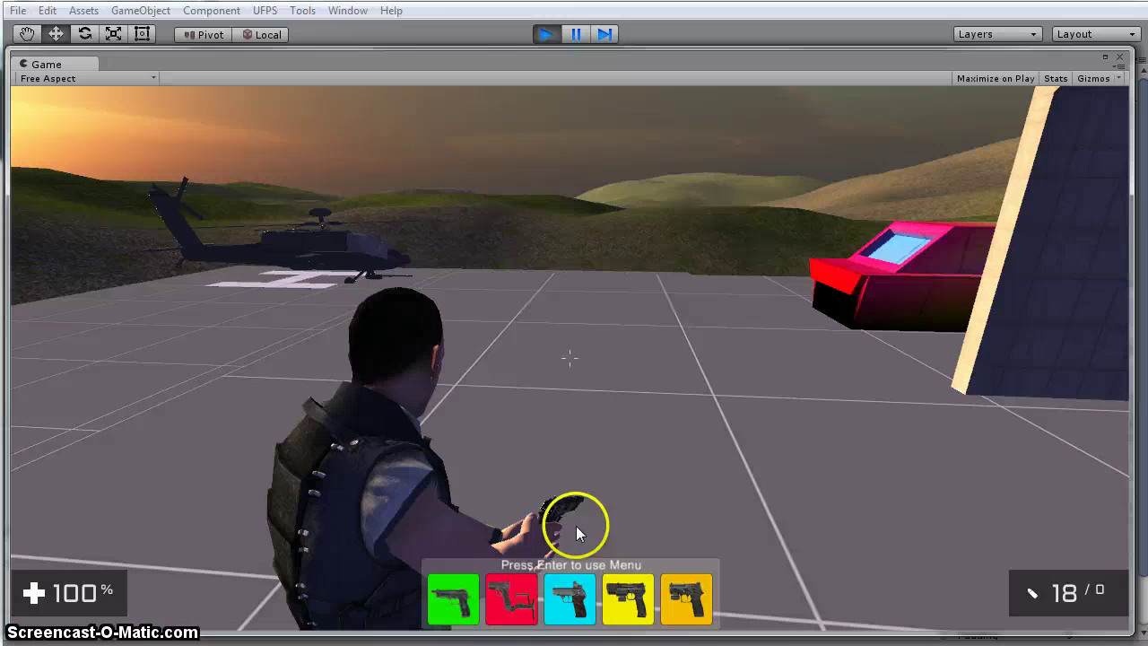
click(574, 599)
click(630, 599)
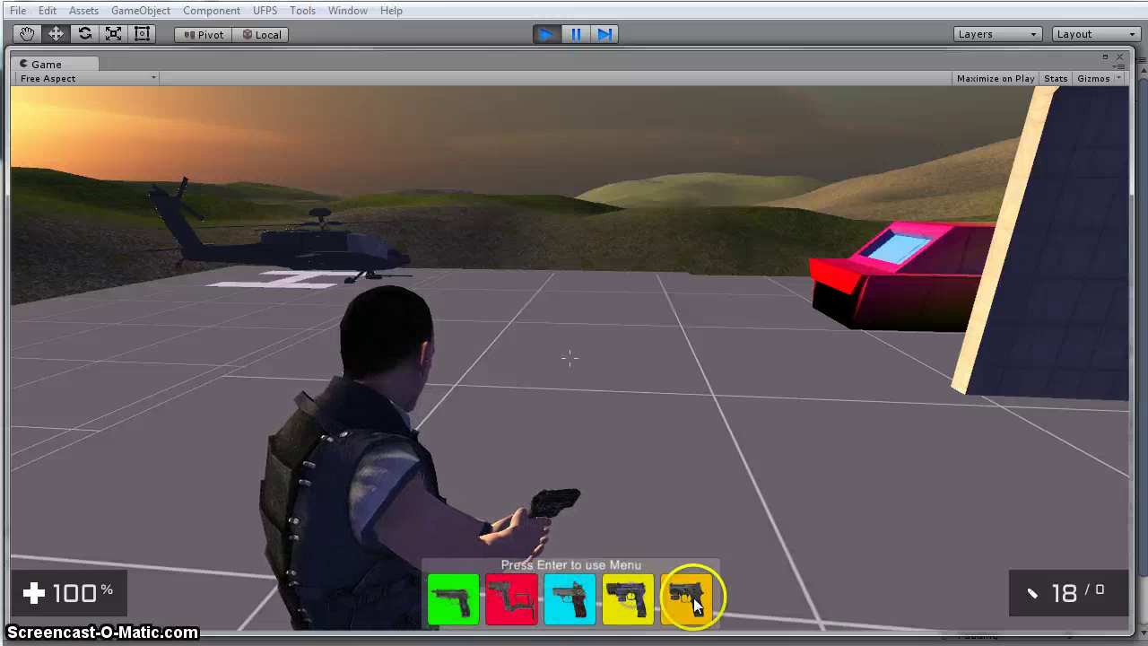
click(608, 460)
key(v)
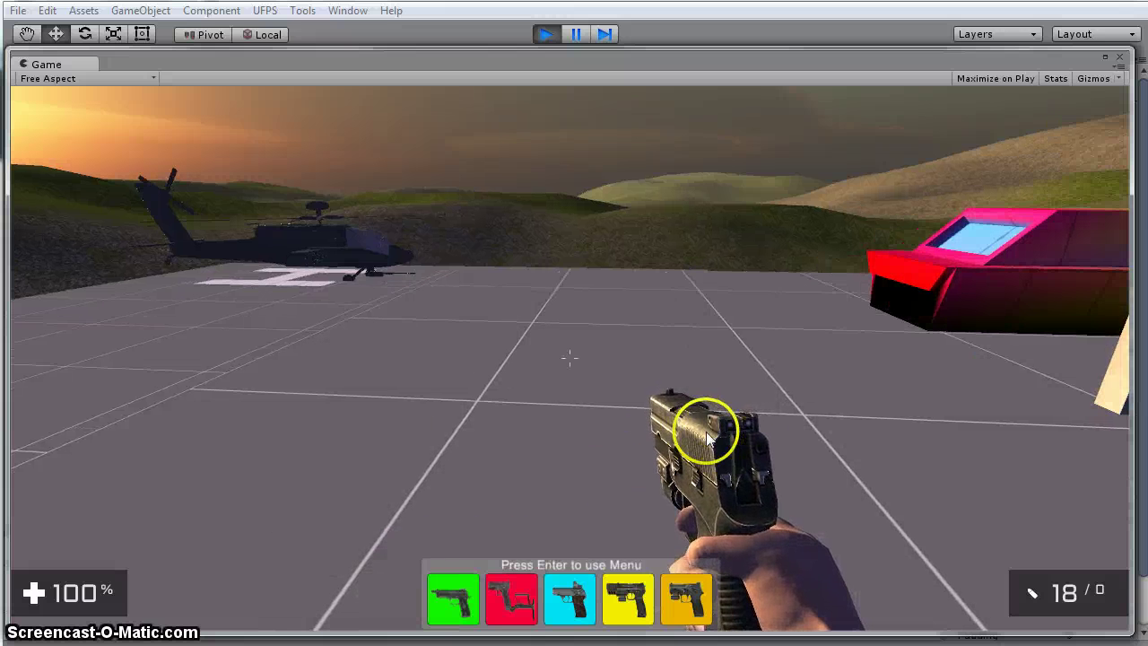
Swap the held pistol using the orange, yellow and green weapon buttons in first-person view
click(692, 613)
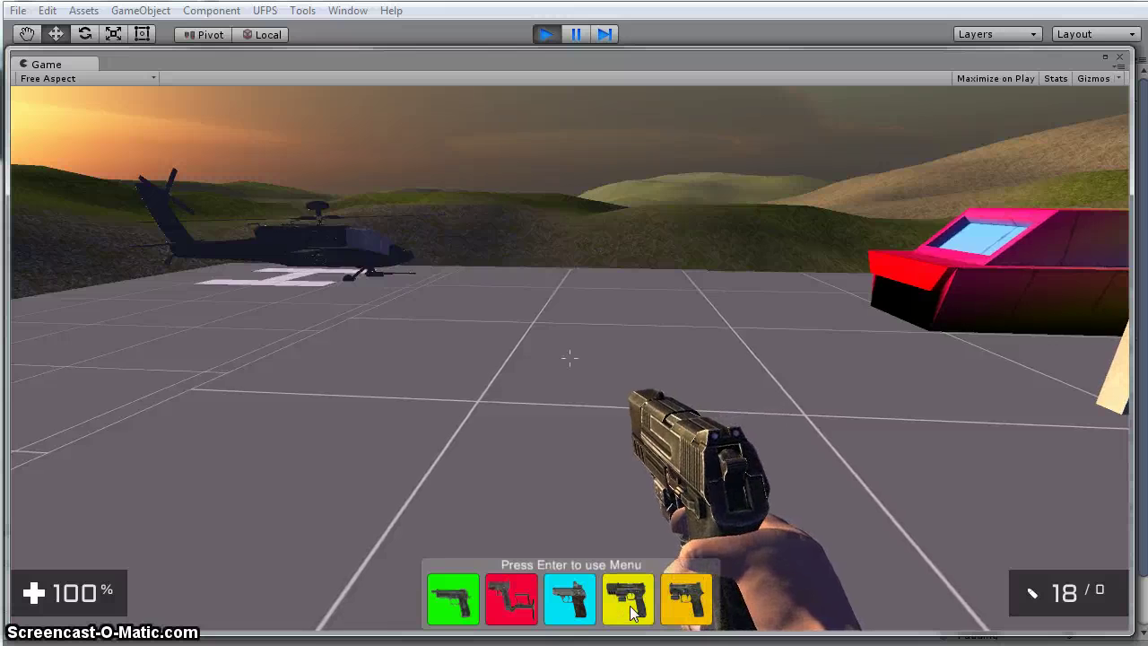
click(459, 602)
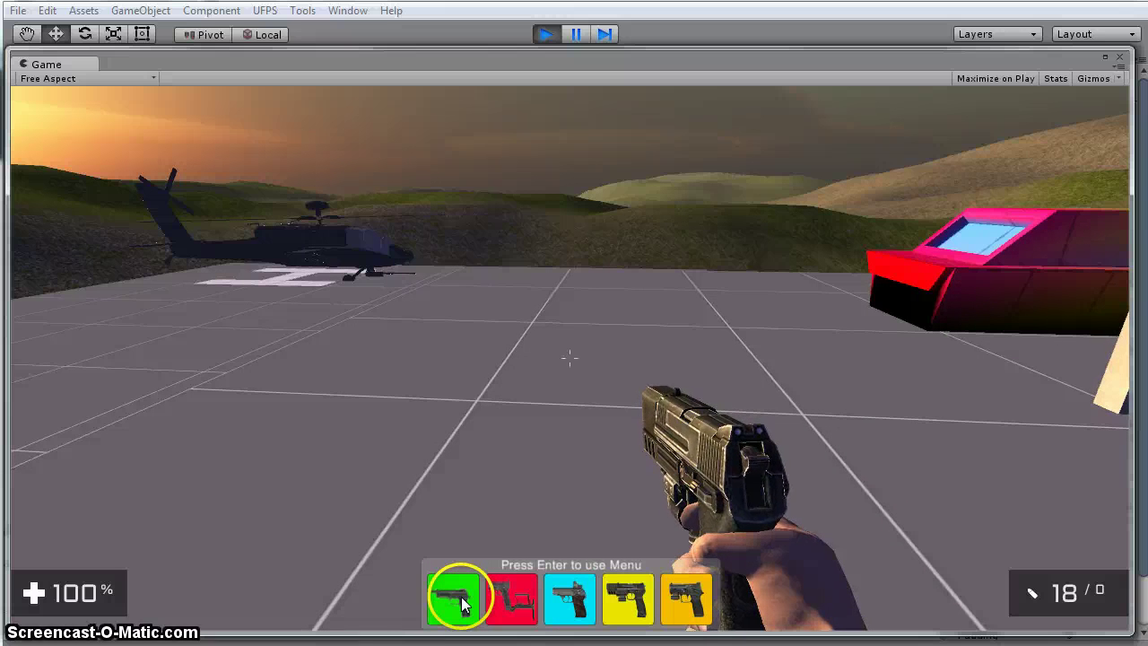
click(690, 434)
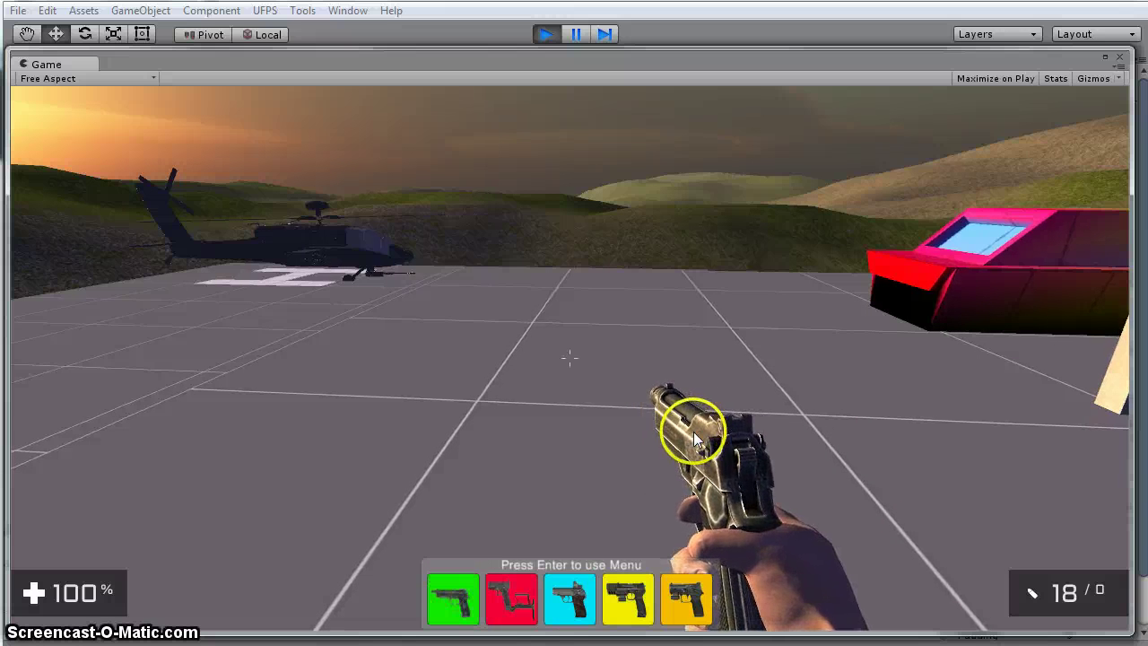
Fire the green-button pistol around the stone arch, swap to the red-button pistol and fire it
click(569, 359)
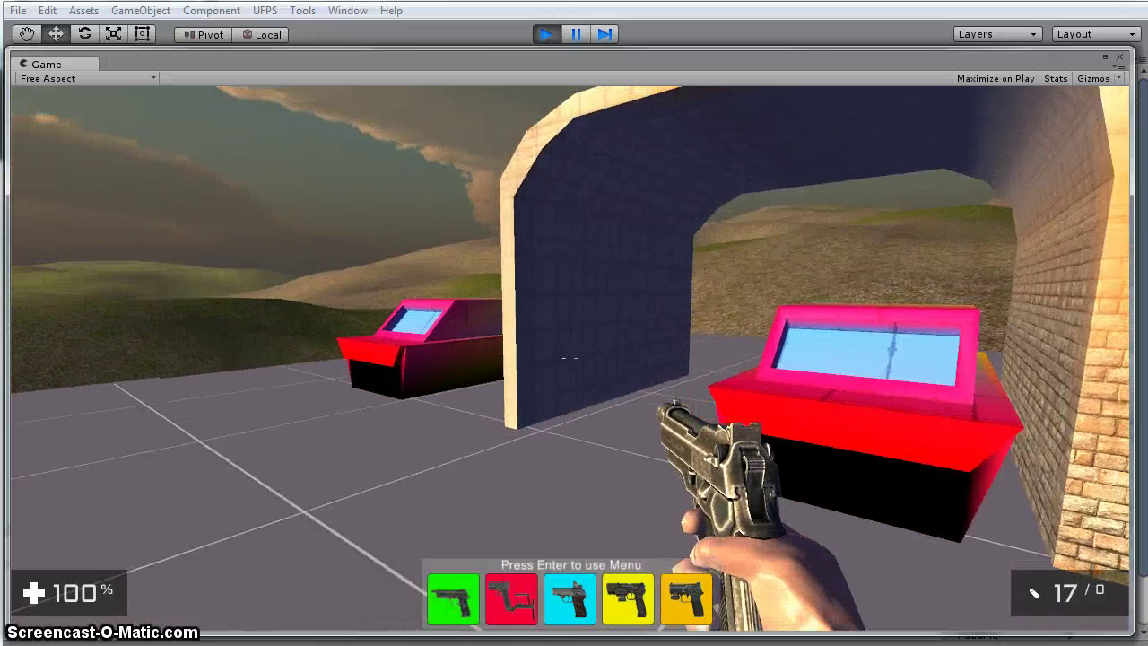
click(569, 359)
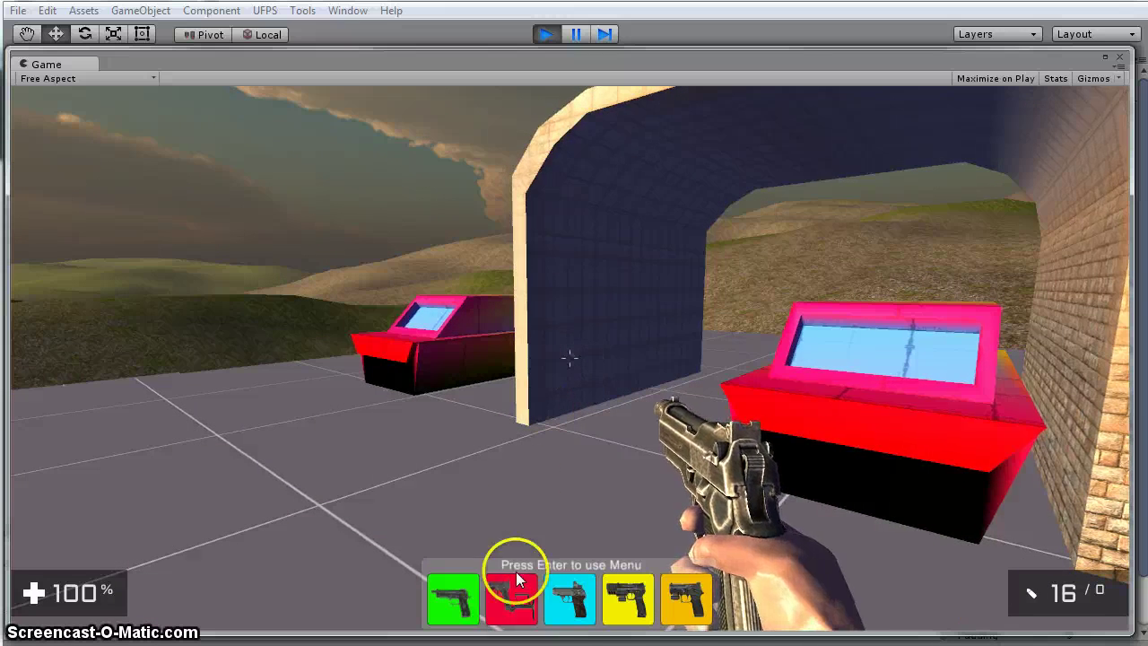
click(569, 359)
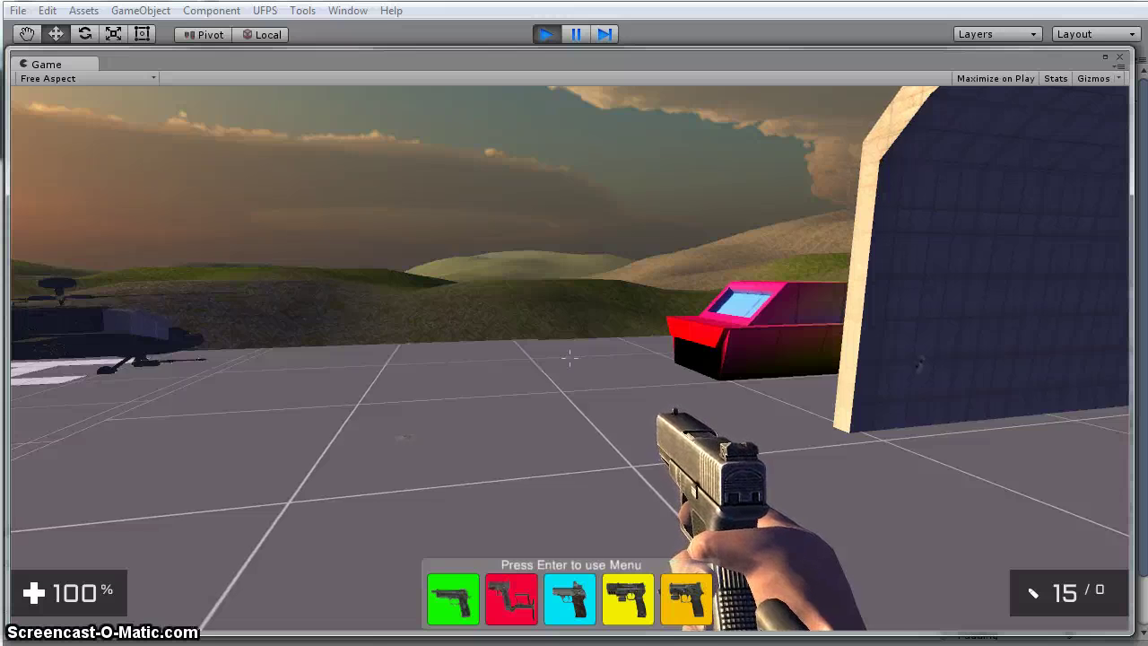
click(643, 341)
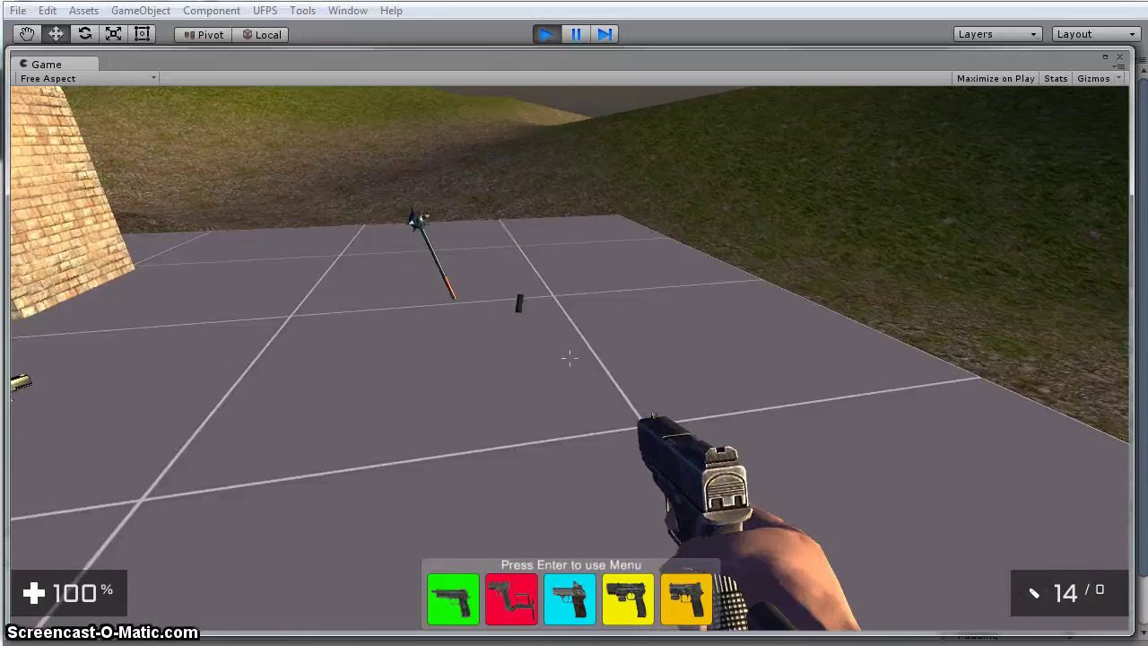
Switch to the drum-magazine gun in slot 3, the revolver in slot 2, and back to the pistol in slot 1
key(3)
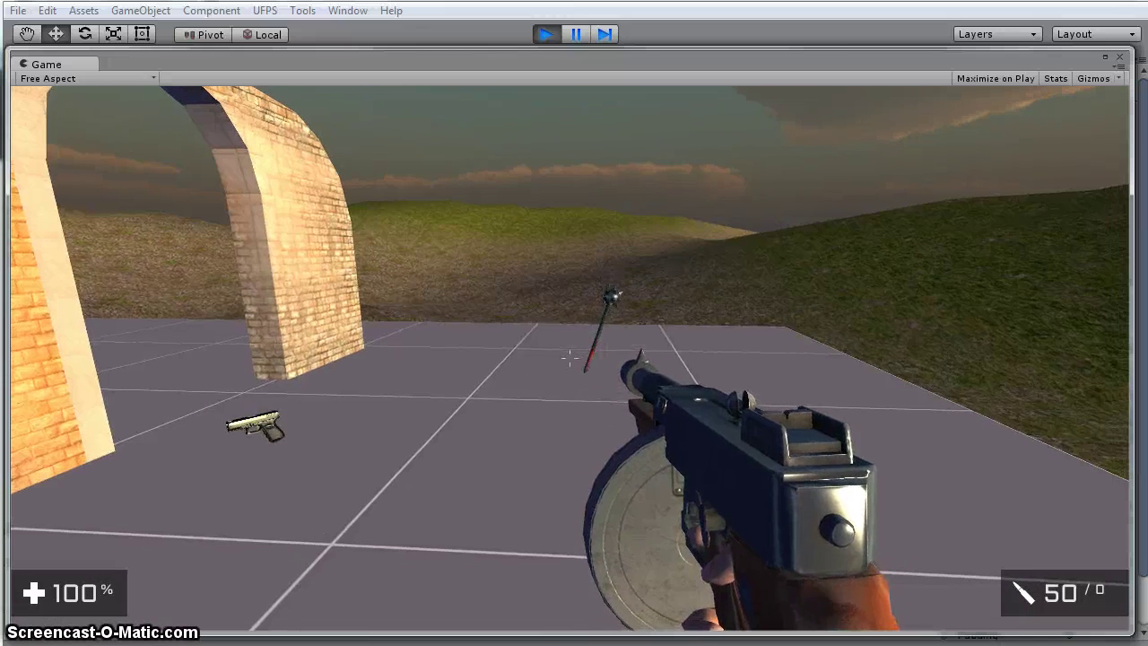
key(2)
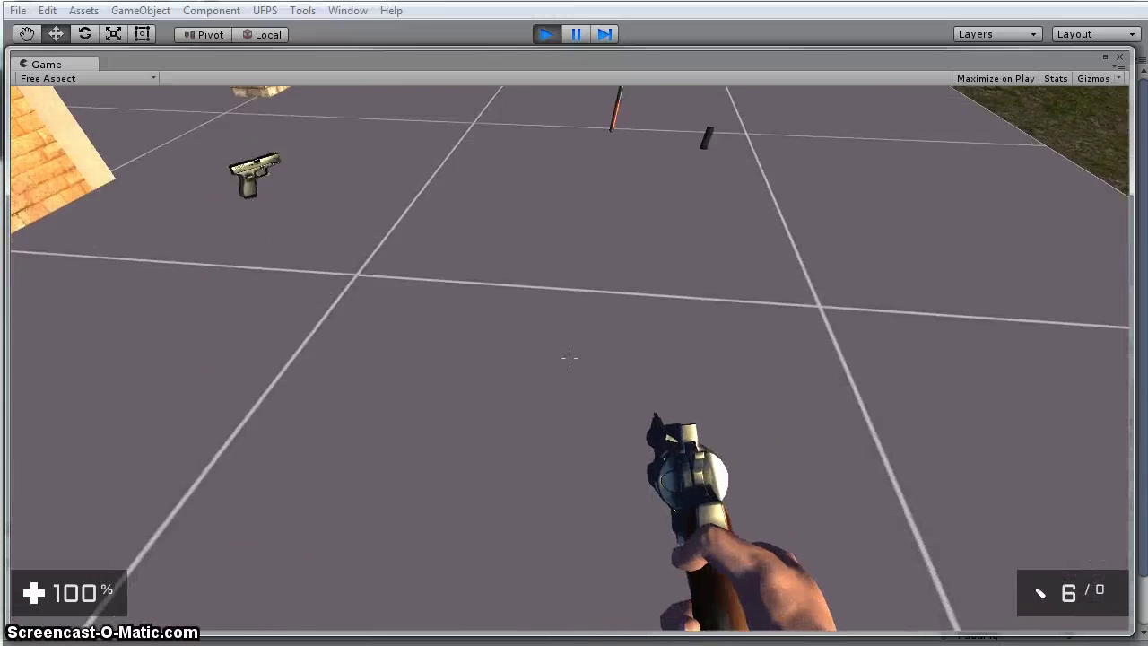
key(1)
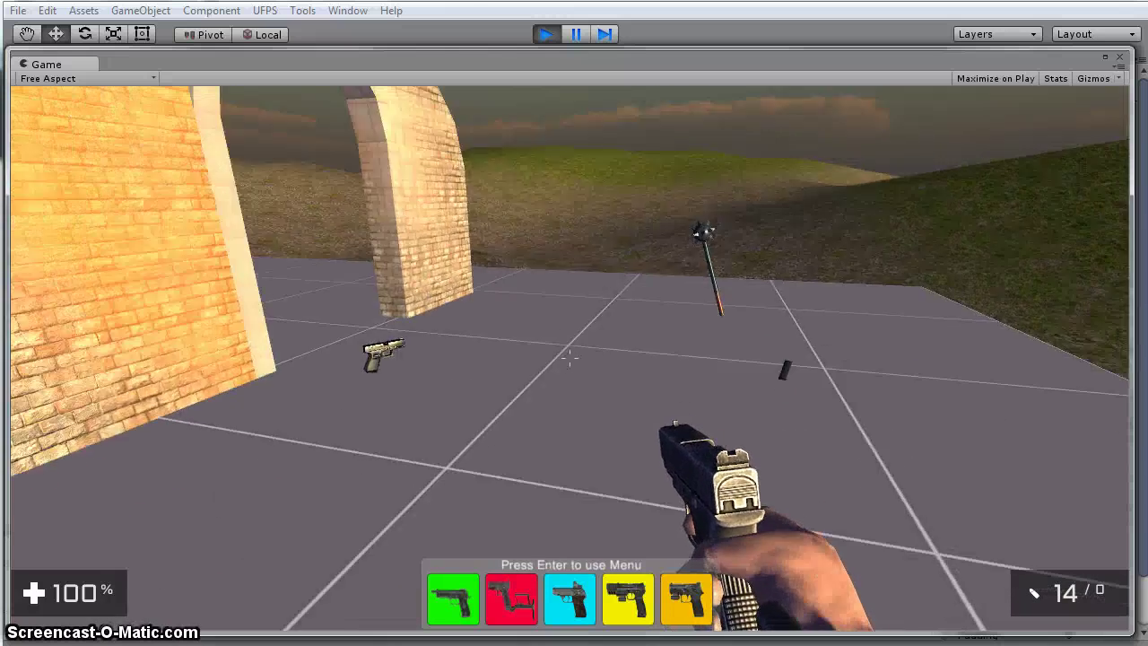
Activate the weapon menu, try the other pistols, return to the red-button pistol and fire a shot
key(Return)
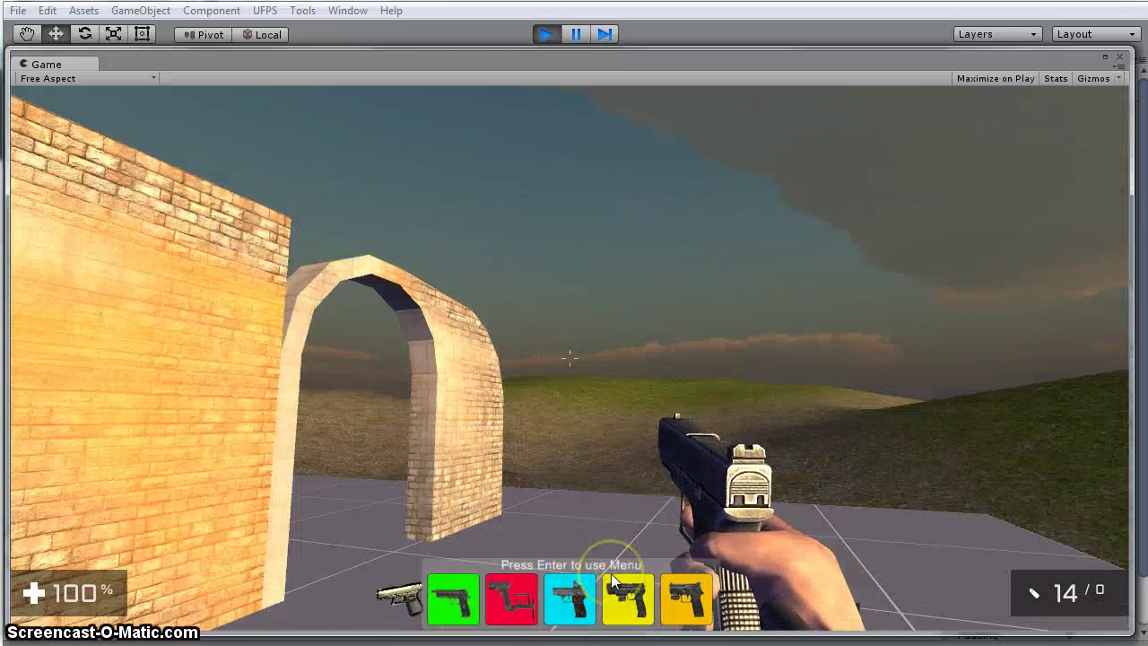
click(664, 592)
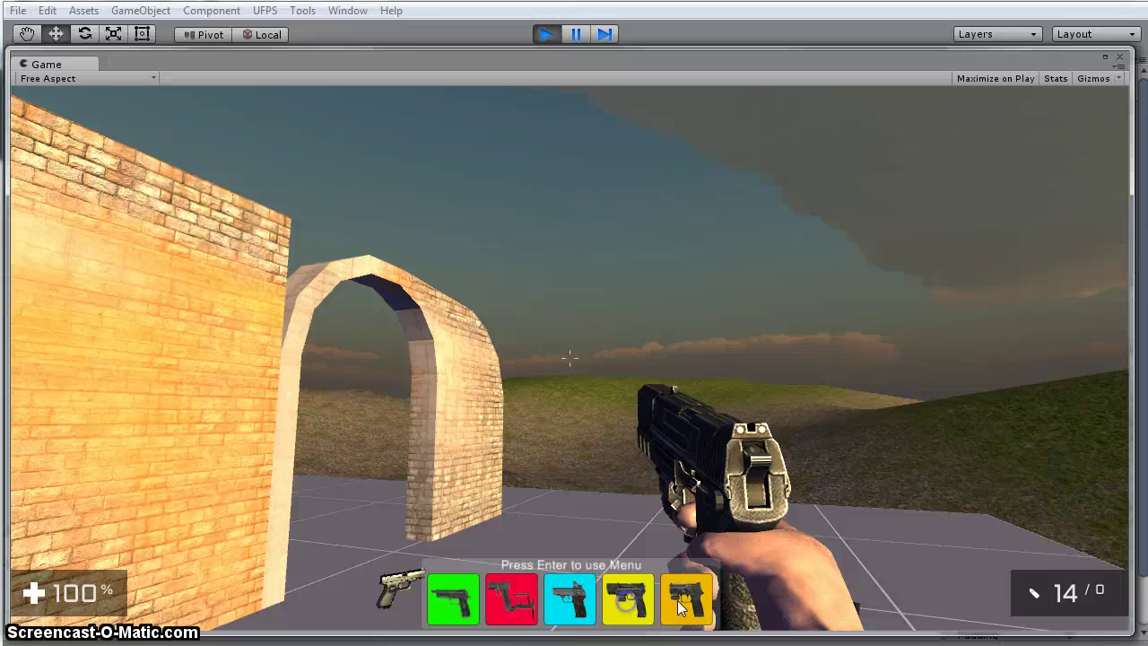
click(438, 574)
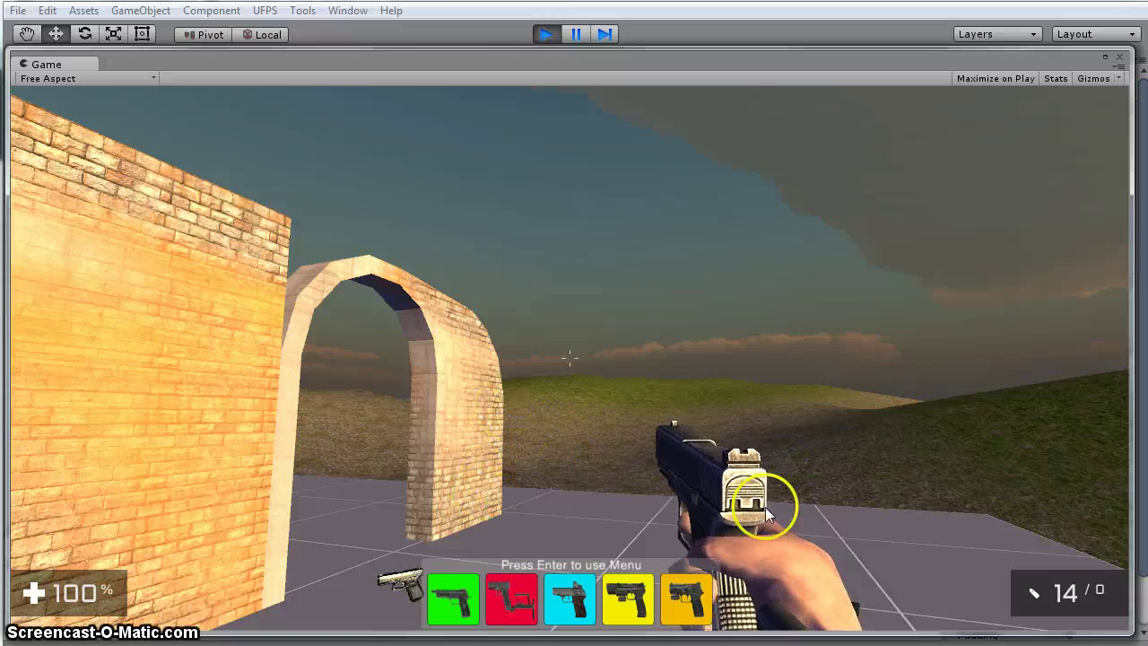
click(553, 371)
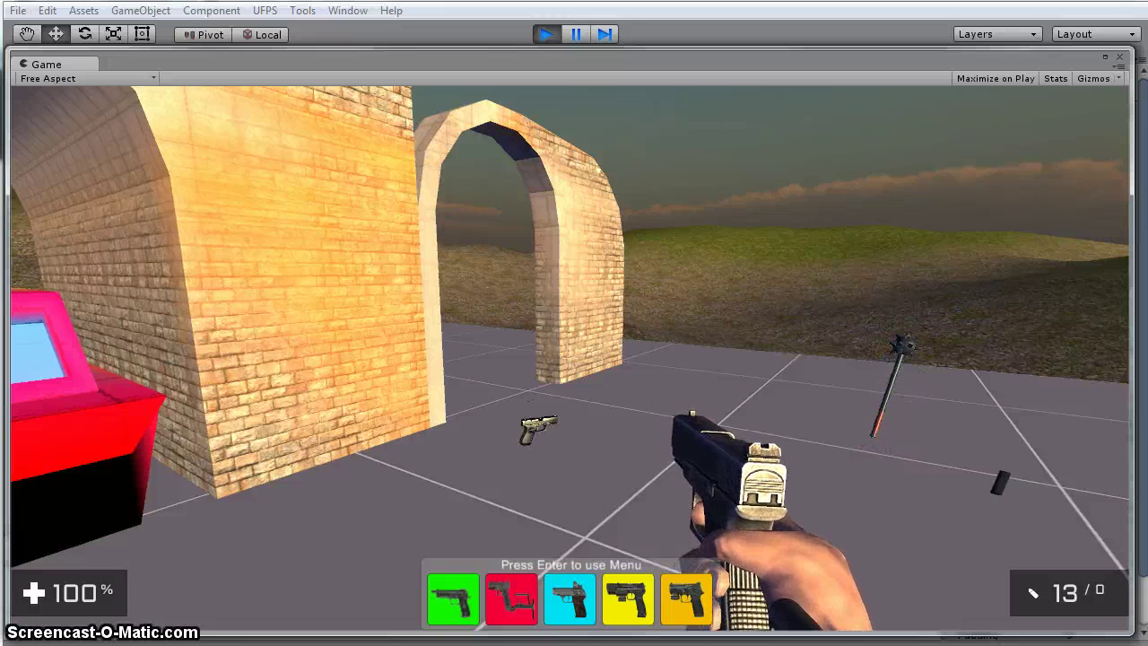
Stop the running game and add a new UI Canvas to the scene, leaving it selected
key(Escape)
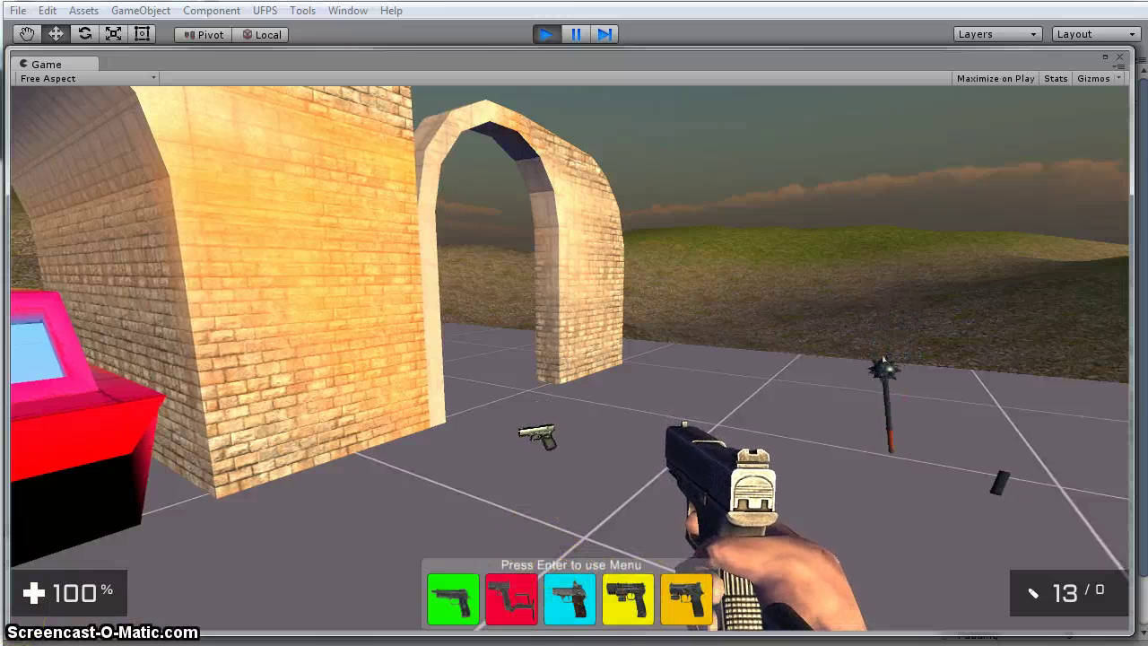
key(ctrl+p)
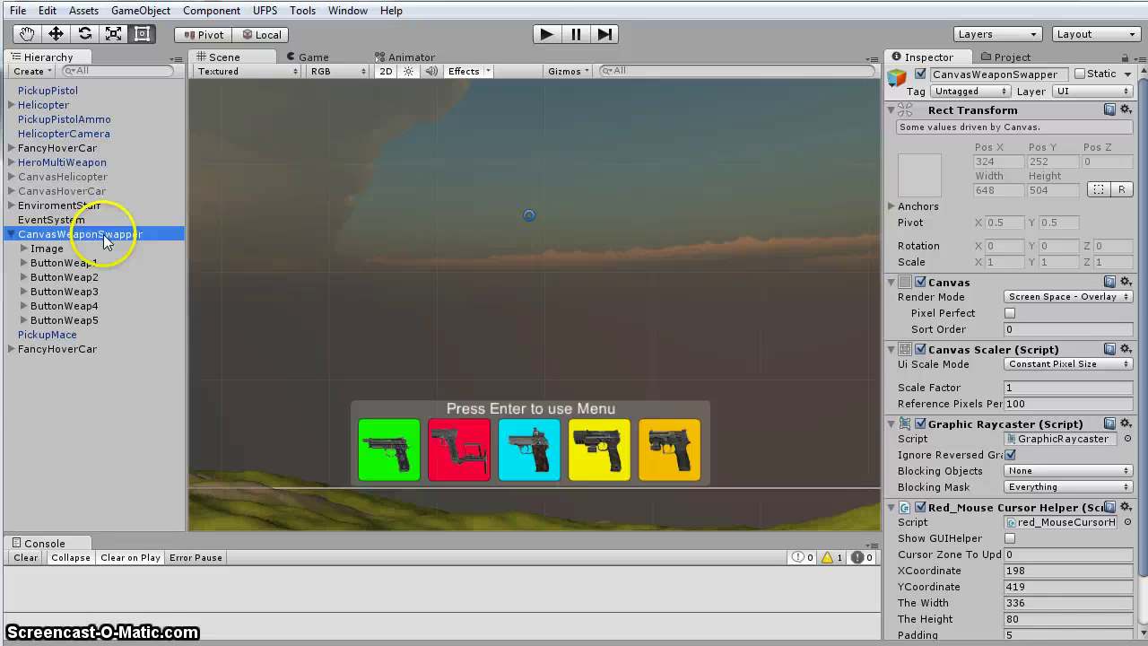
click(141, 10)
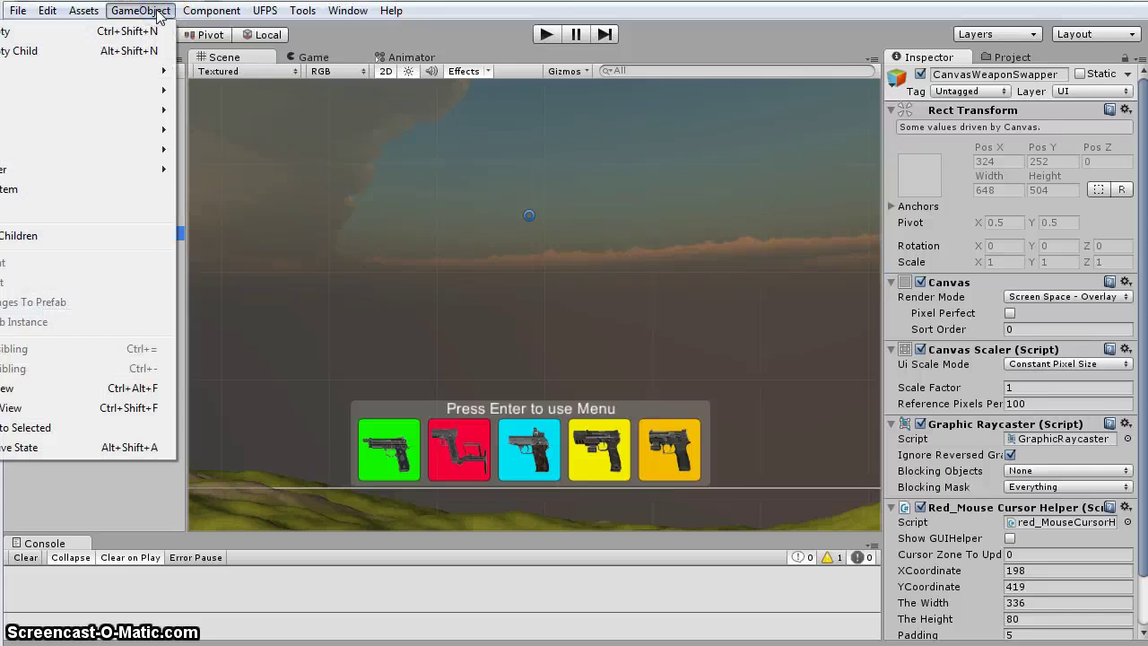
mouse_move(11, 156)
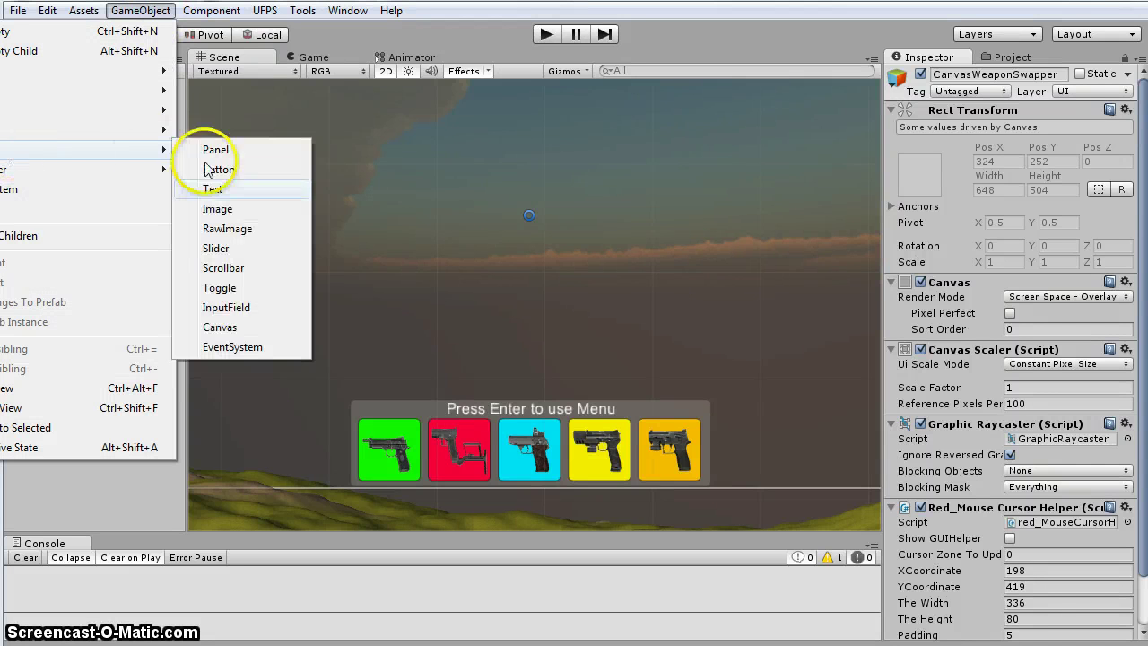
click(242, 327)
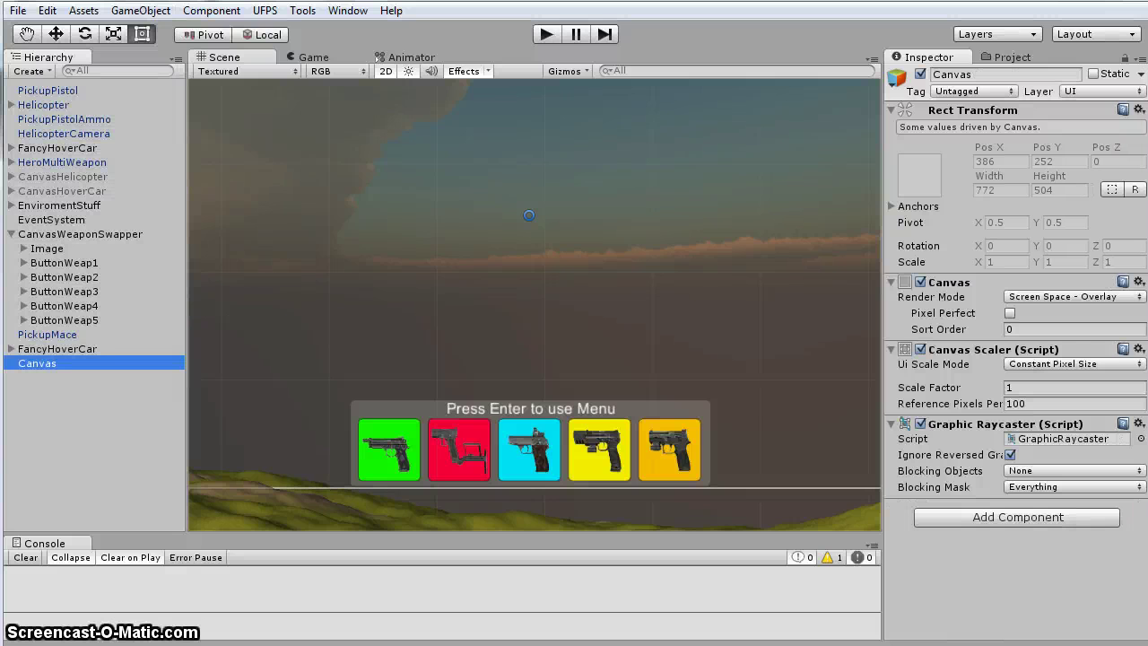
click(56, 360)
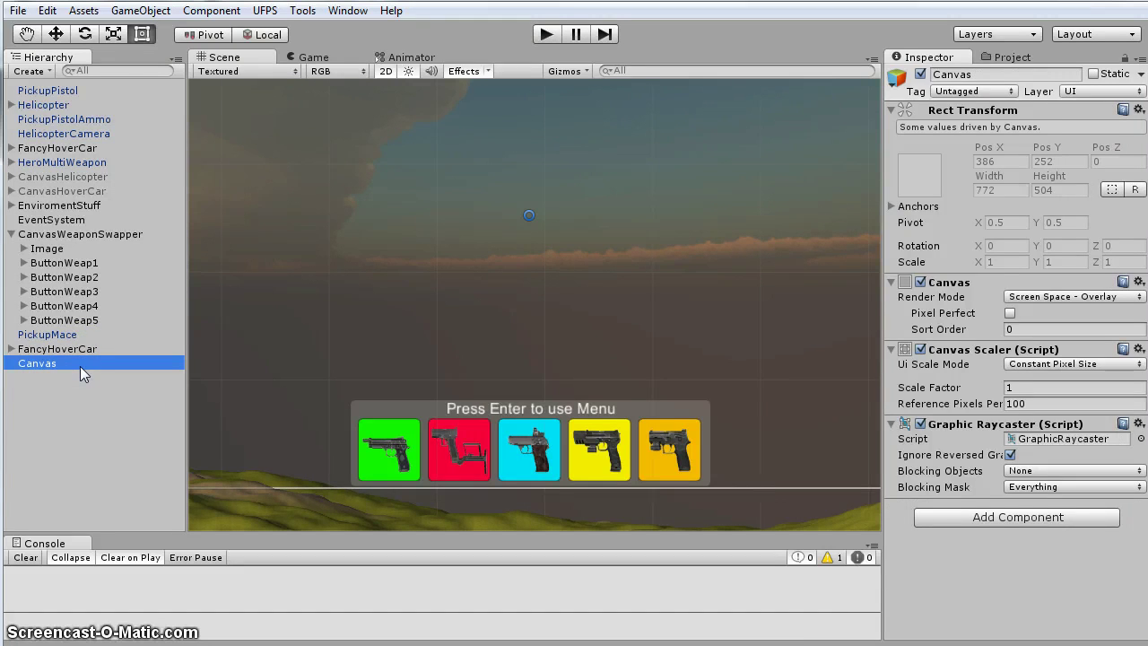
Delete the newly added empty Canvas from the scene
click(86, 398)
click(62, 366)
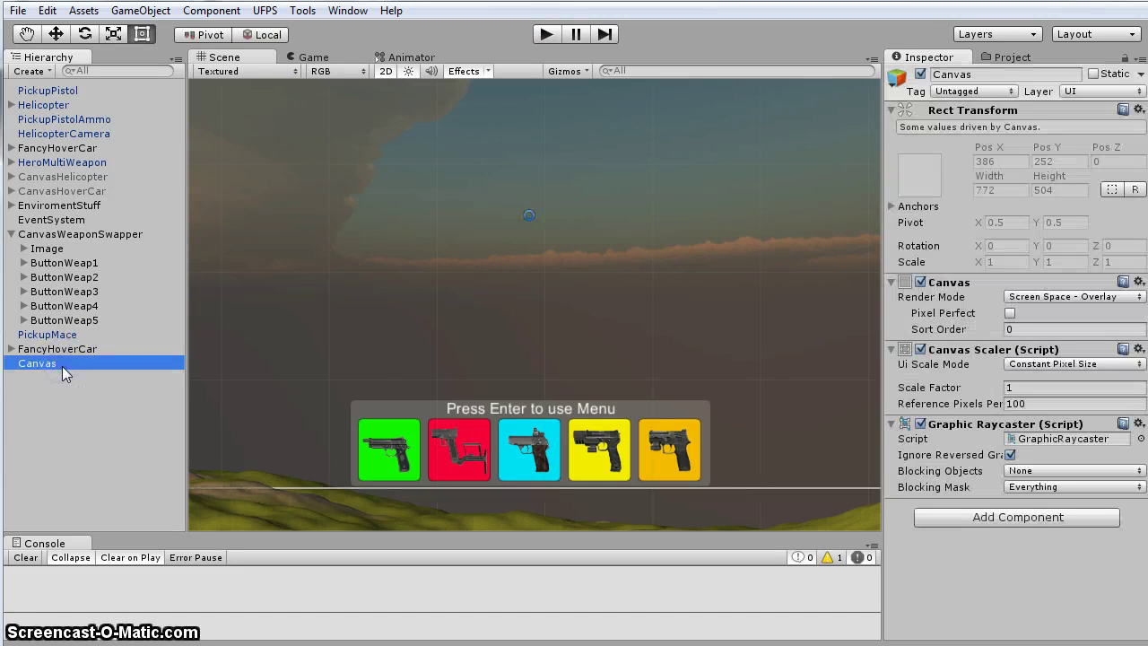
key(Delete)
Examine the existing CanvasWeaponSwapper canvas and the background Image that holds its weapon buttons
click(102, 234)
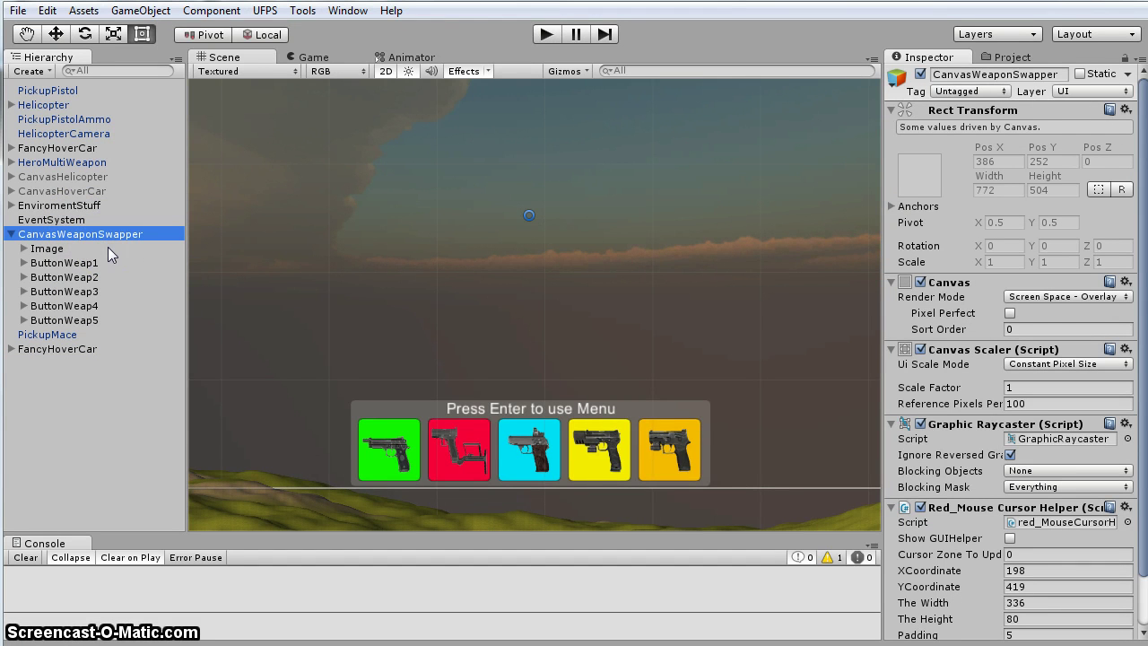
click(56, 251)
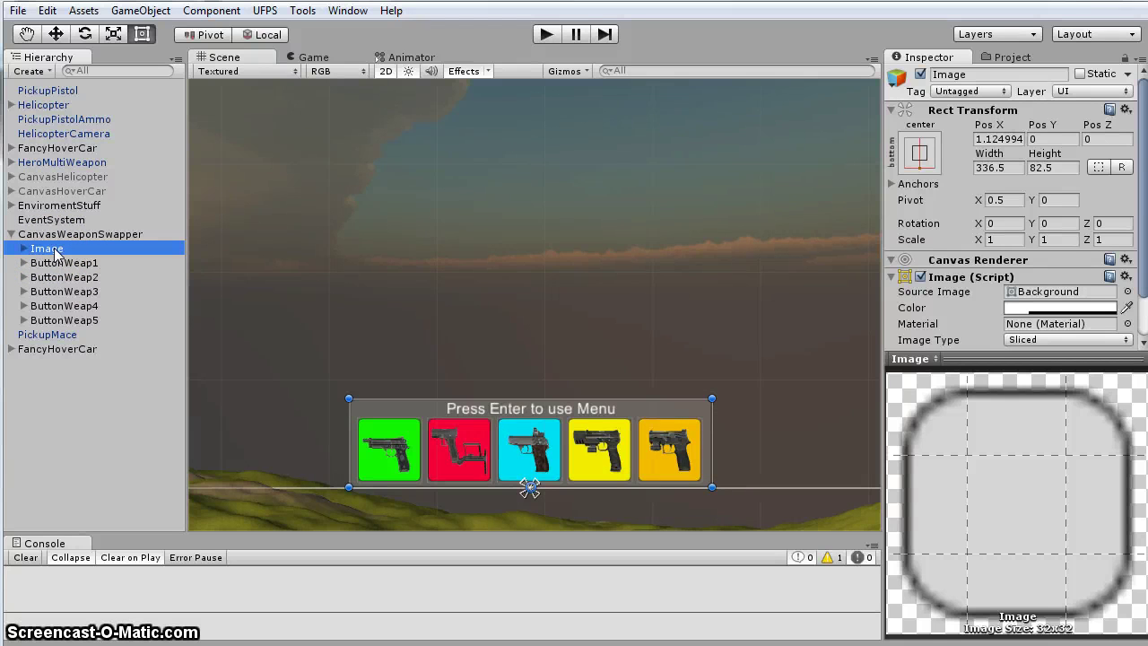
drag(57, 325, 67, 244)
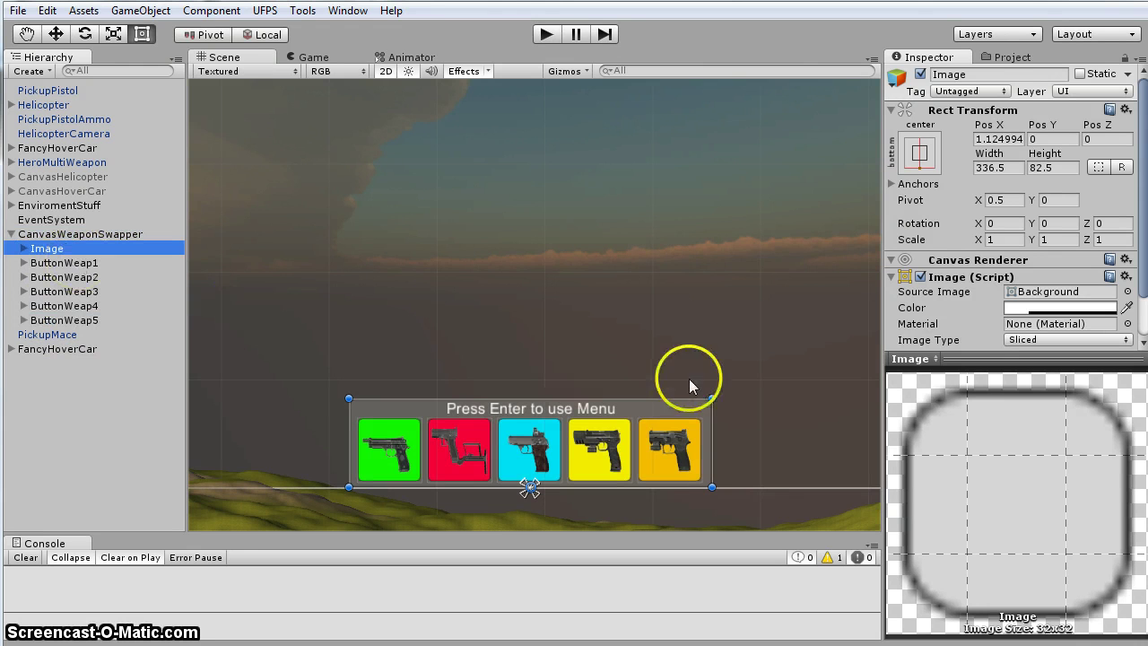
Check the installed Unity version in the About Unity window and close it
click(392, 11)
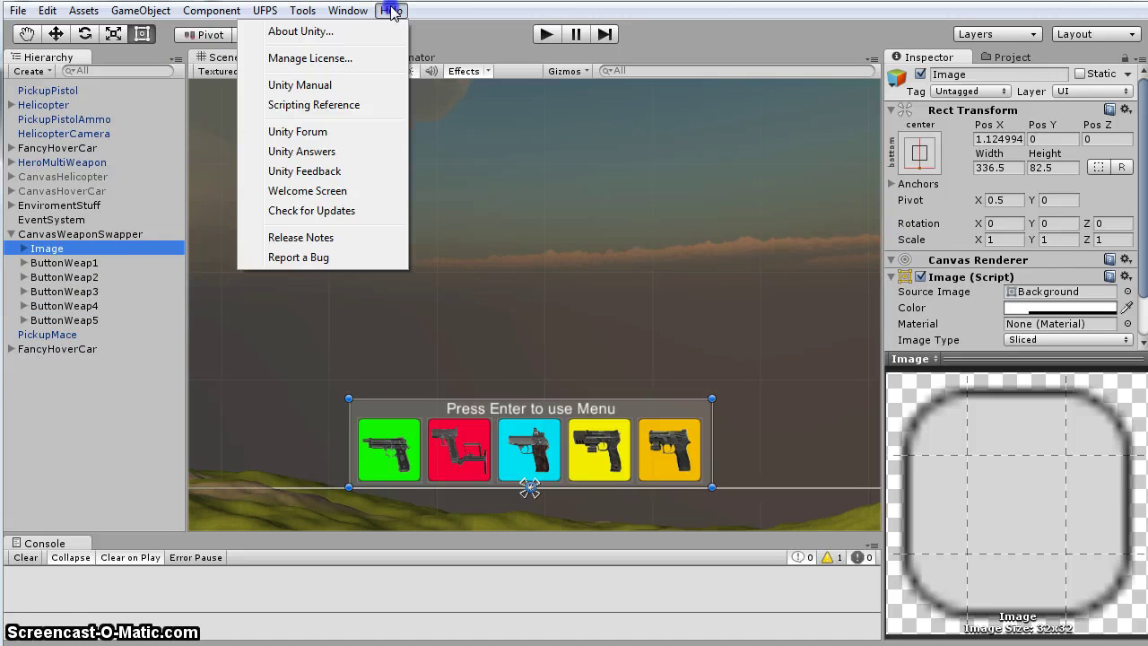
click(344, 33)
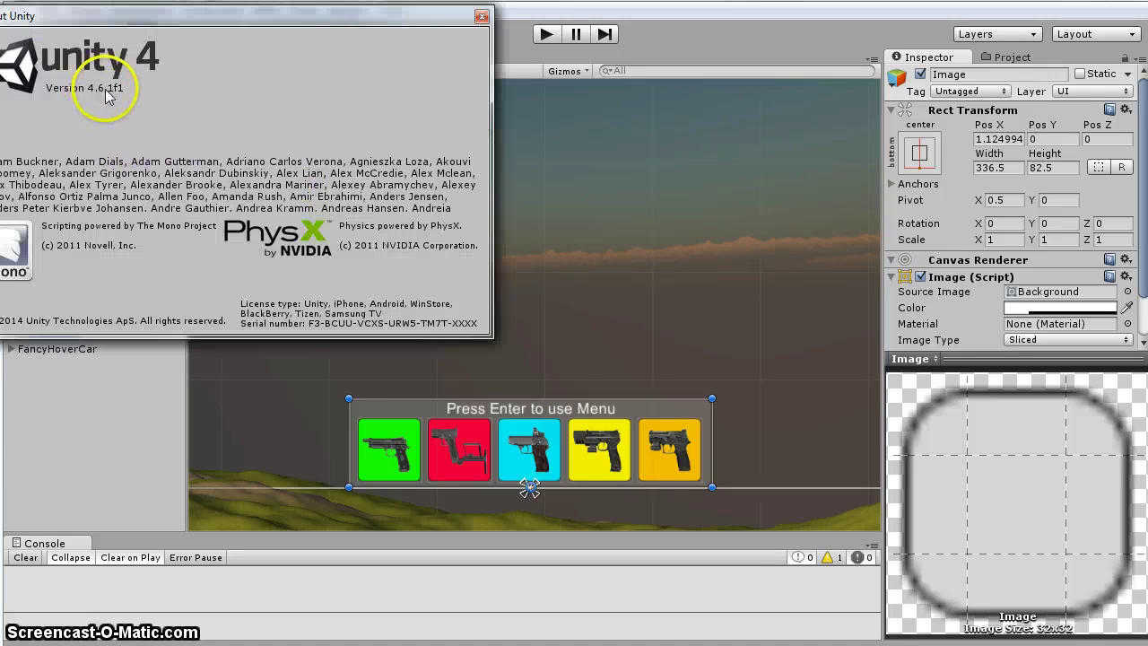
click(481, 18)
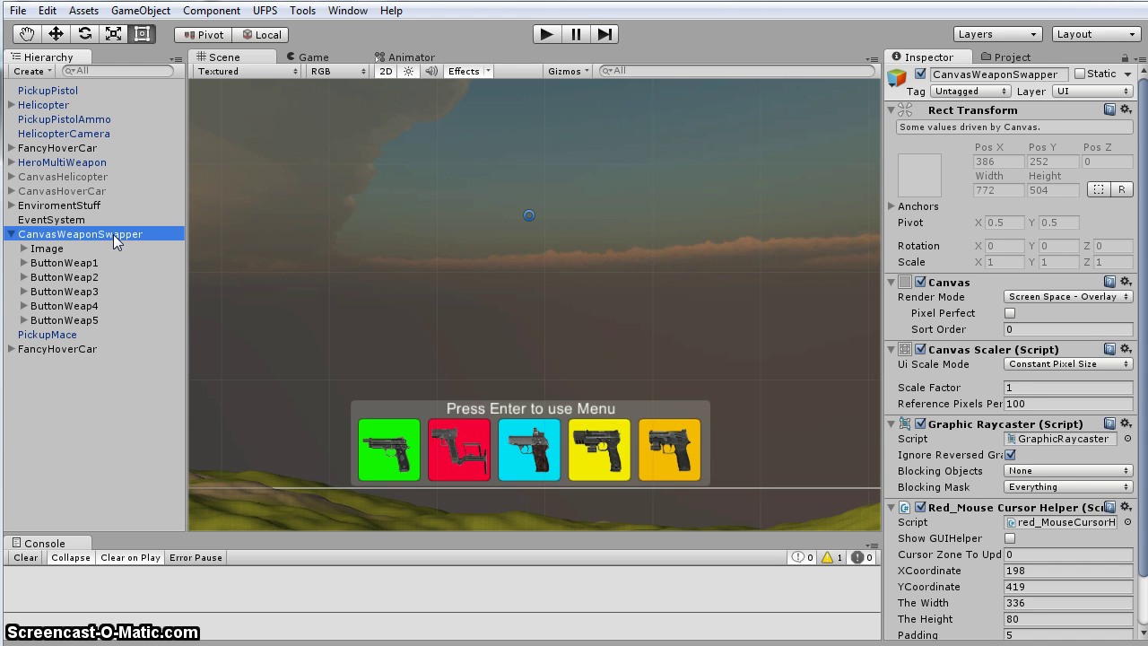
Review the menu's Image and ButtonWeap1, and add a new UI Button as a child of CanvasWeaponSwapper
click(52, 251)
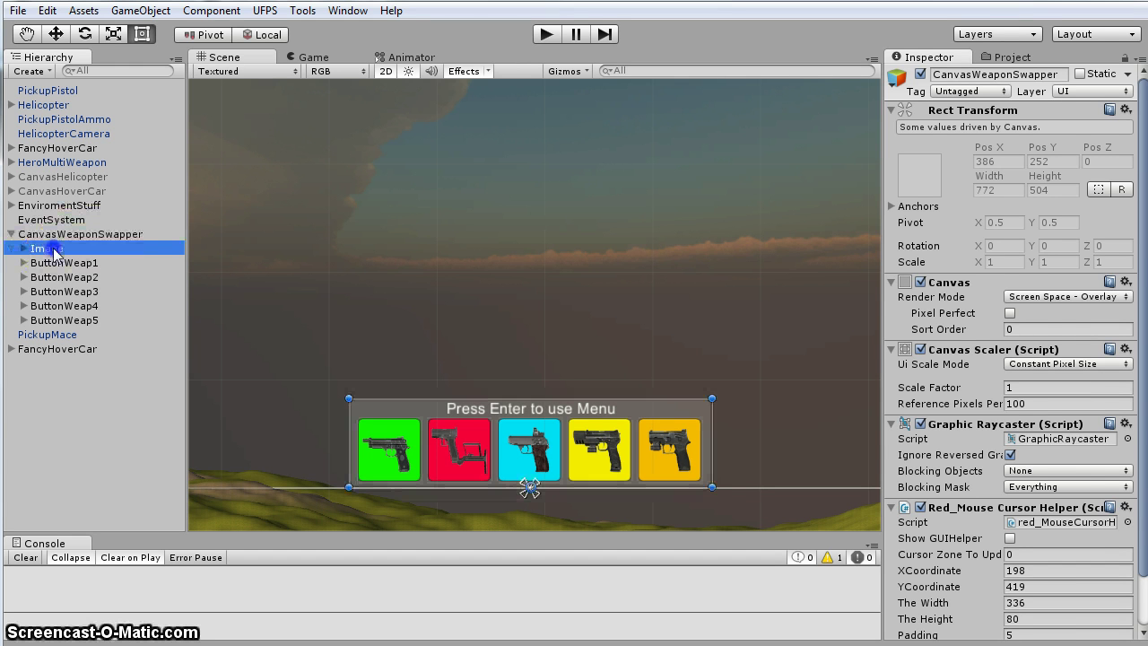
click(61, 263)
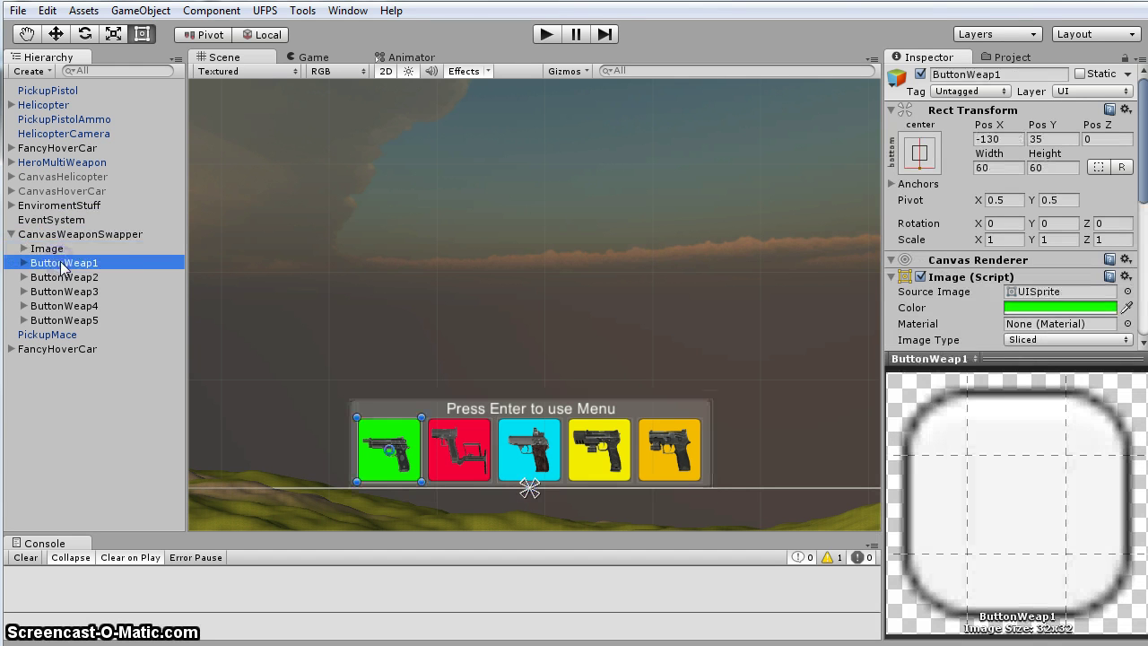
click(78, 236)
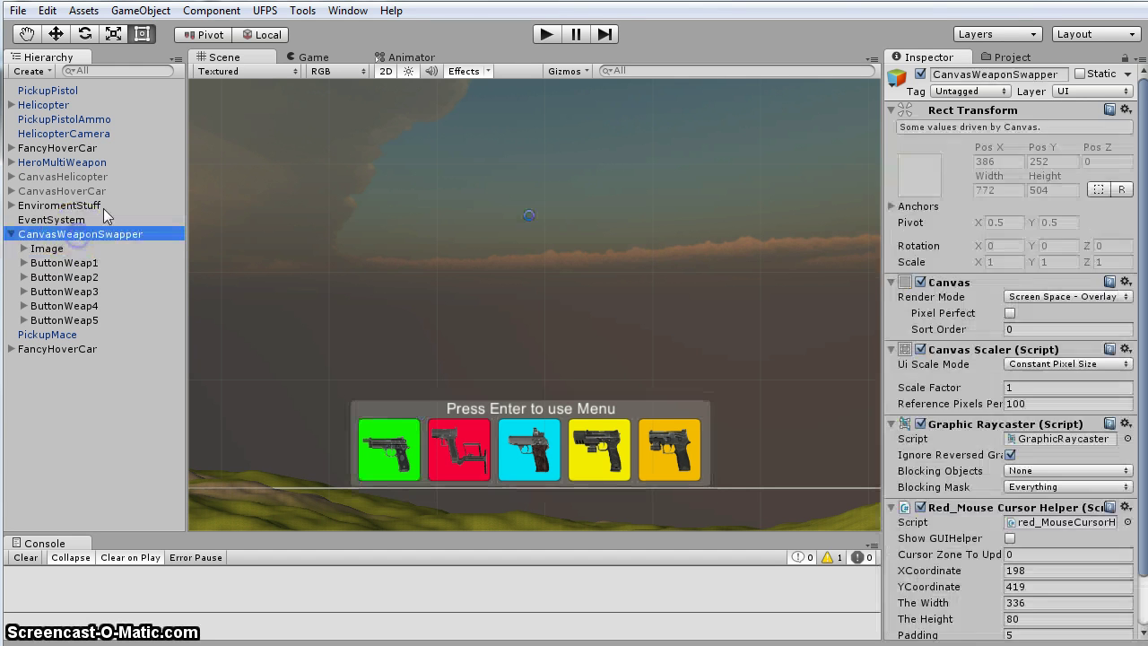
click(149, 11)
mouse_move(87, 152)
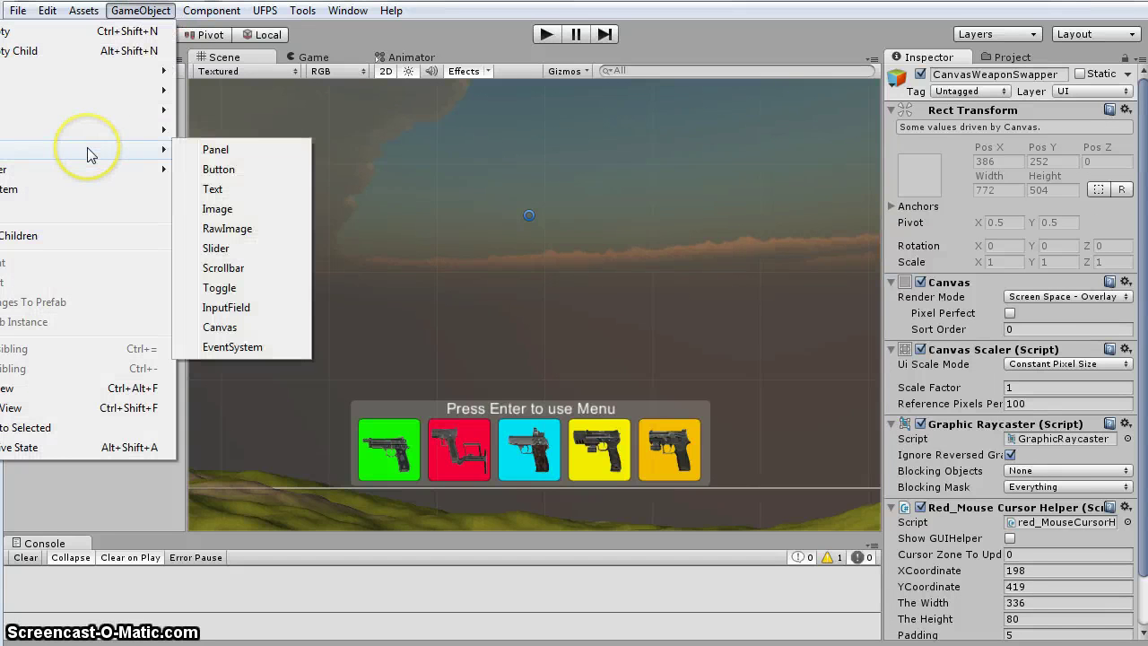
click(239, 169)
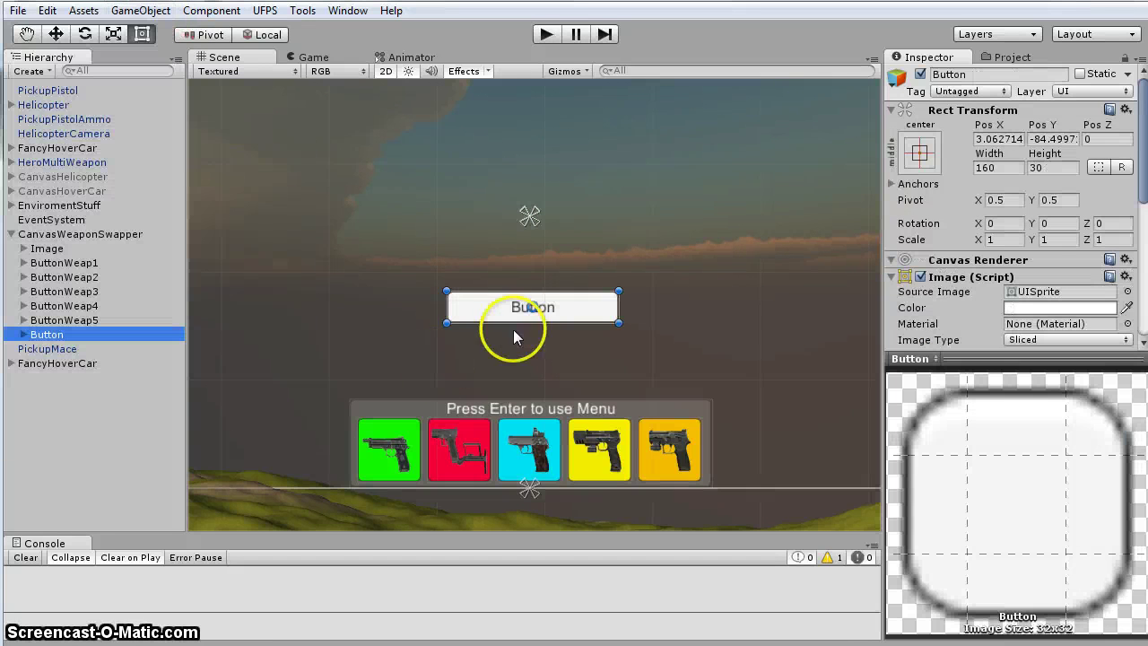
Anchor the new Button to the bottom center of the canvas, also setting its position
click(920, 156)
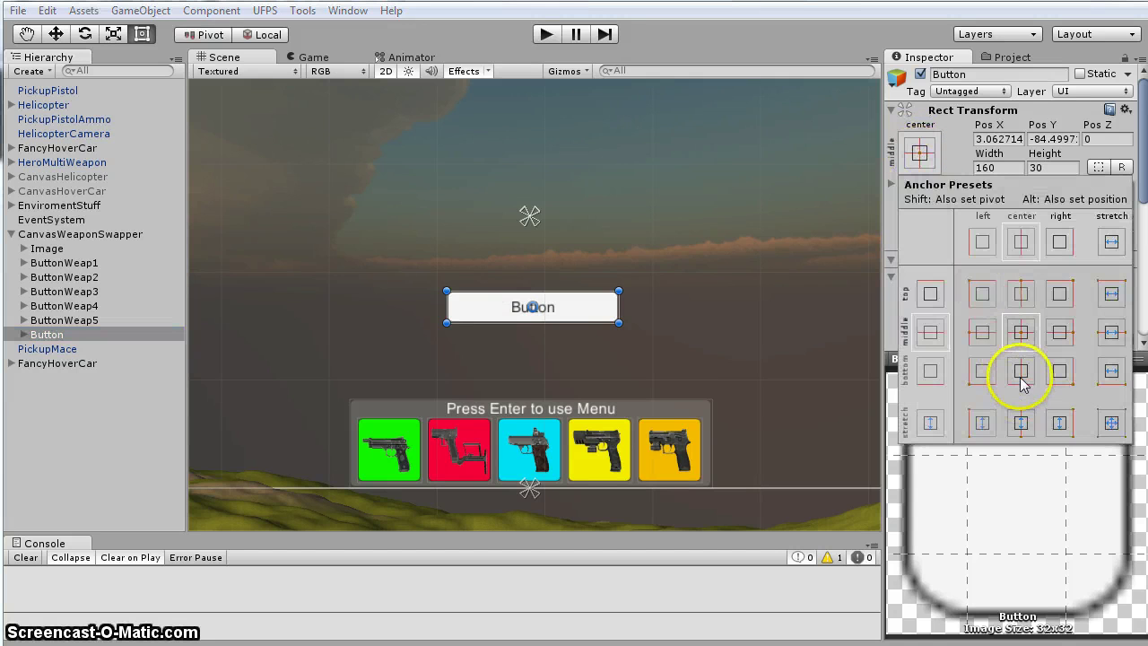
key(alt)
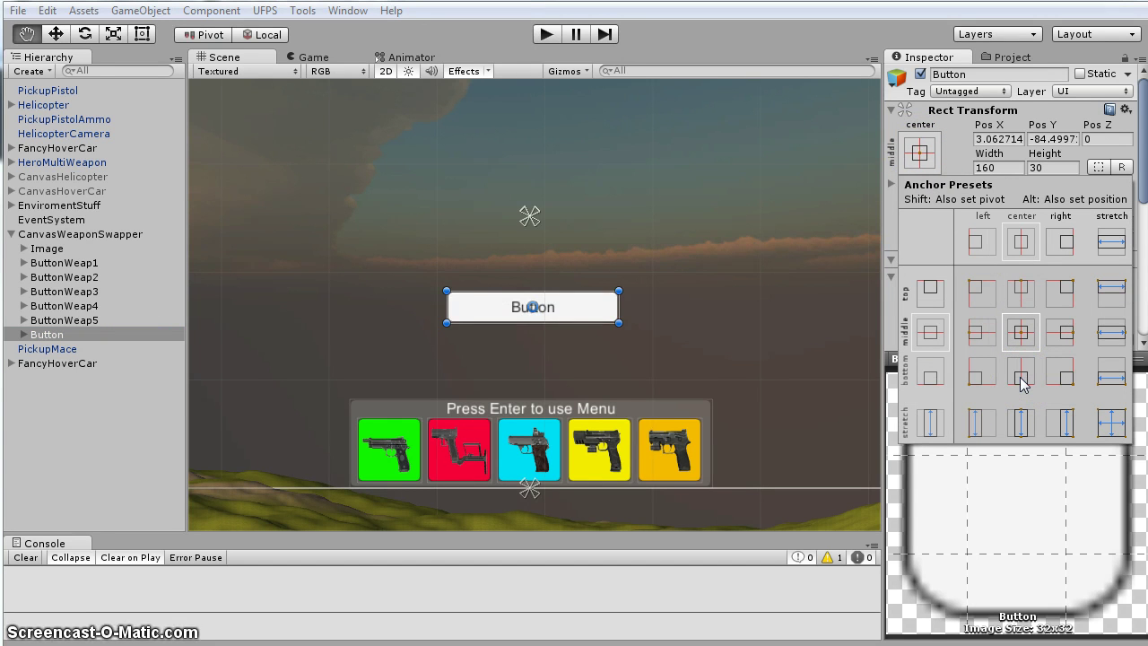
alt+click(1021, 378)
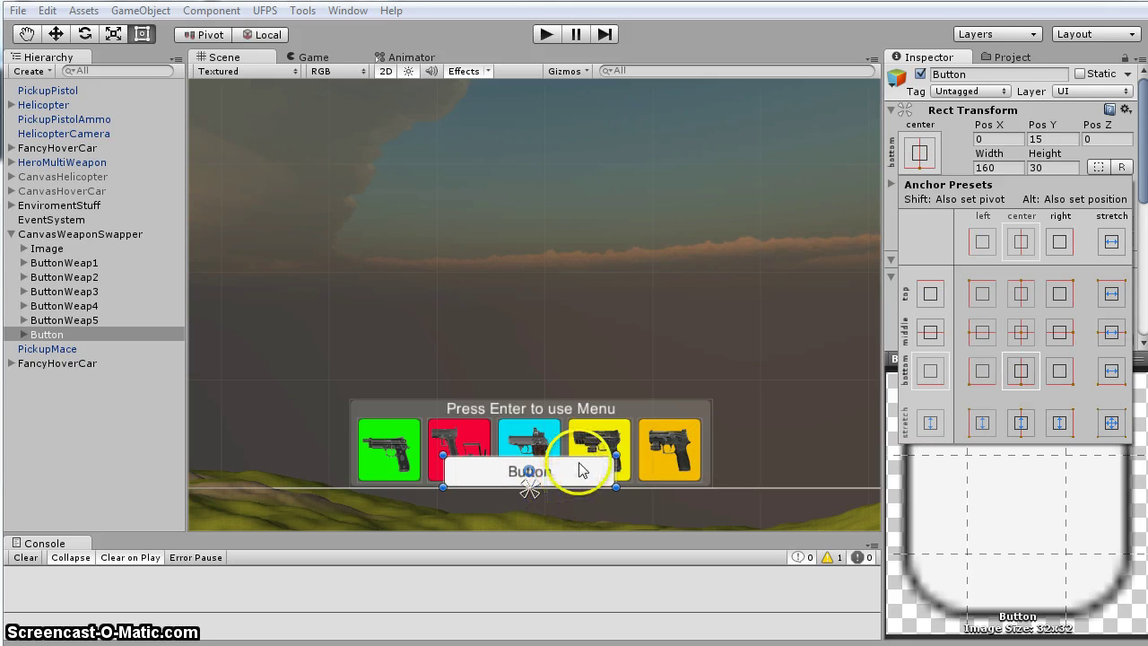
Delete the bottom-anchored Button from CanvasWeaponSwapper
click(63, 333)
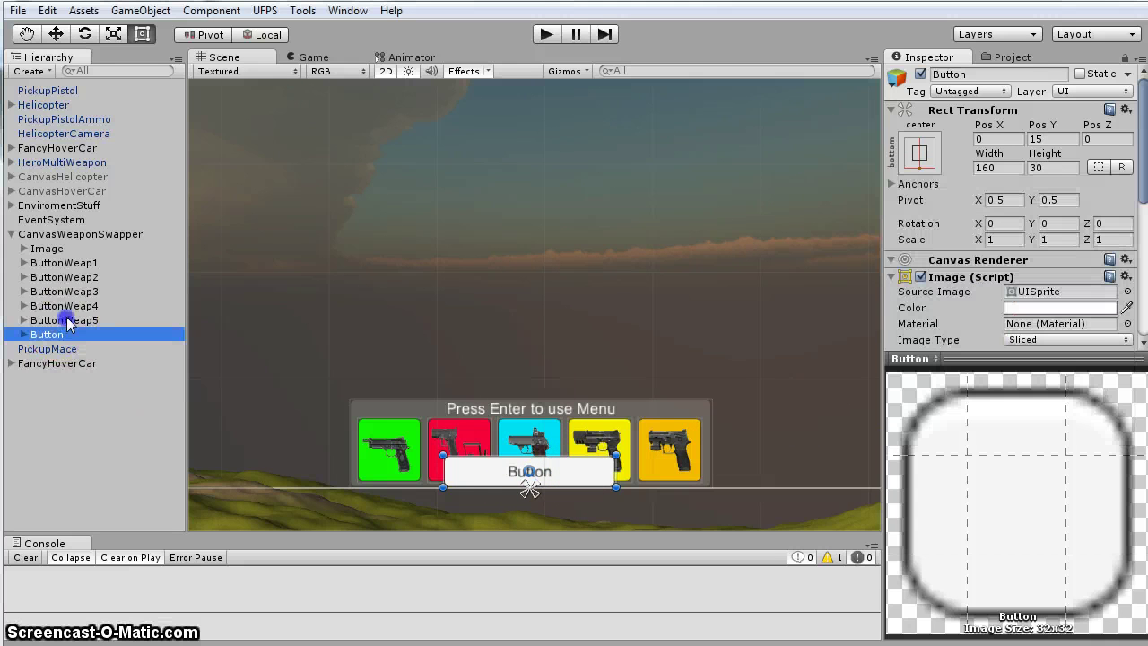
click(68, 322)
click(60, 337)
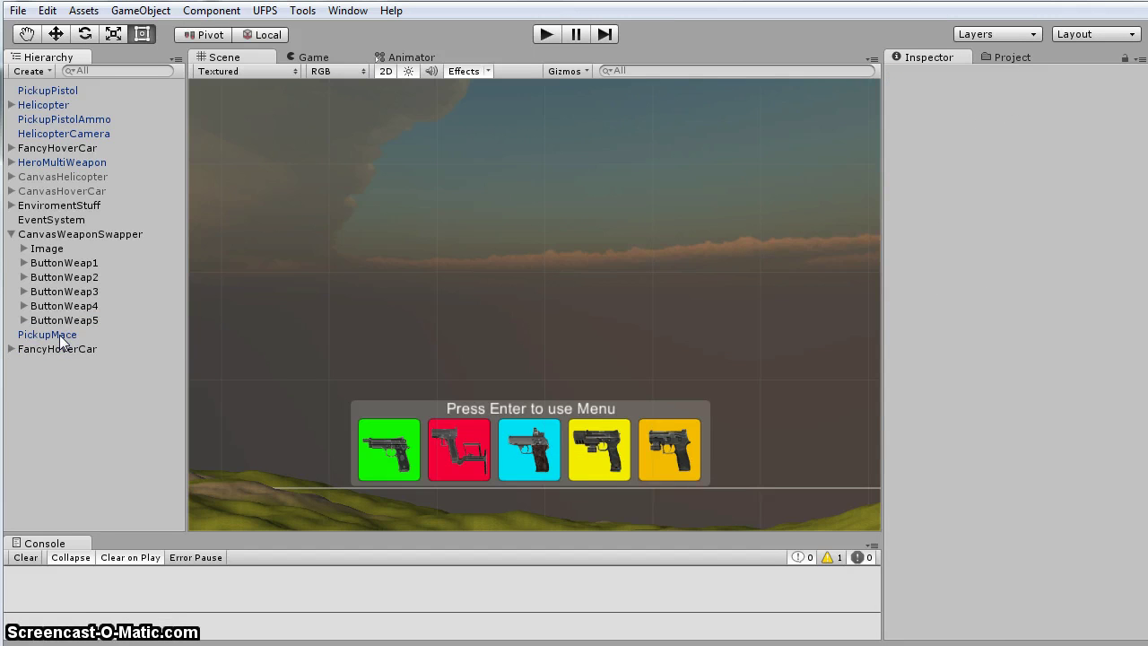
Examine ButtonWeap1's disabled Text child and the source image settings of its Image child
click(64, 263)
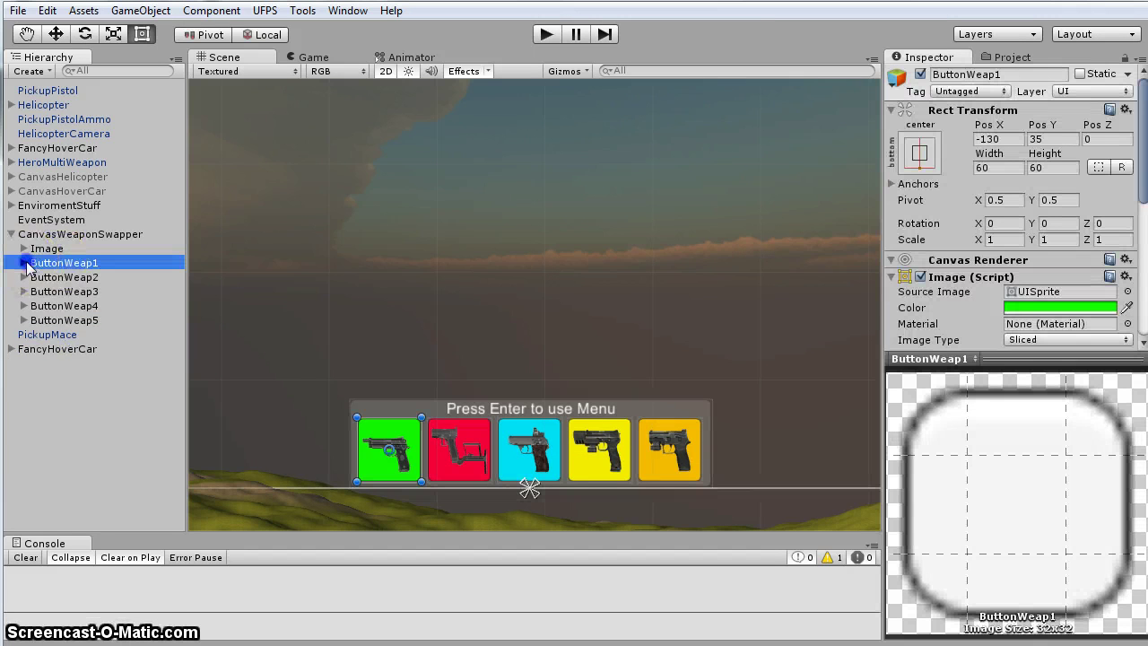
click(24, 263)
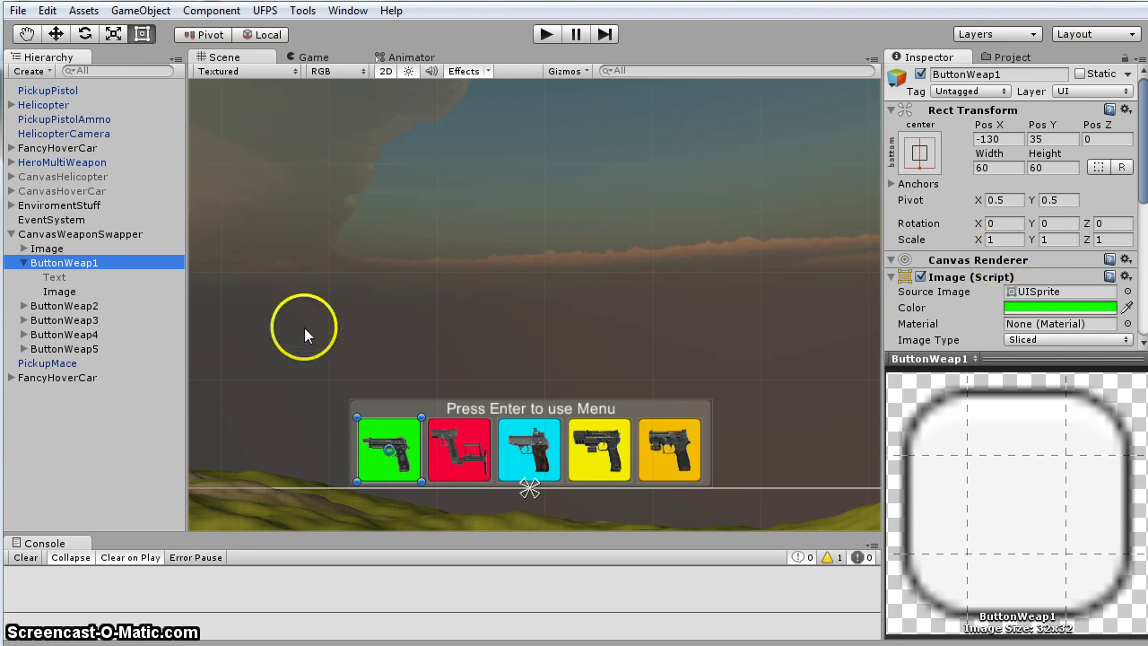
click(54, 279)
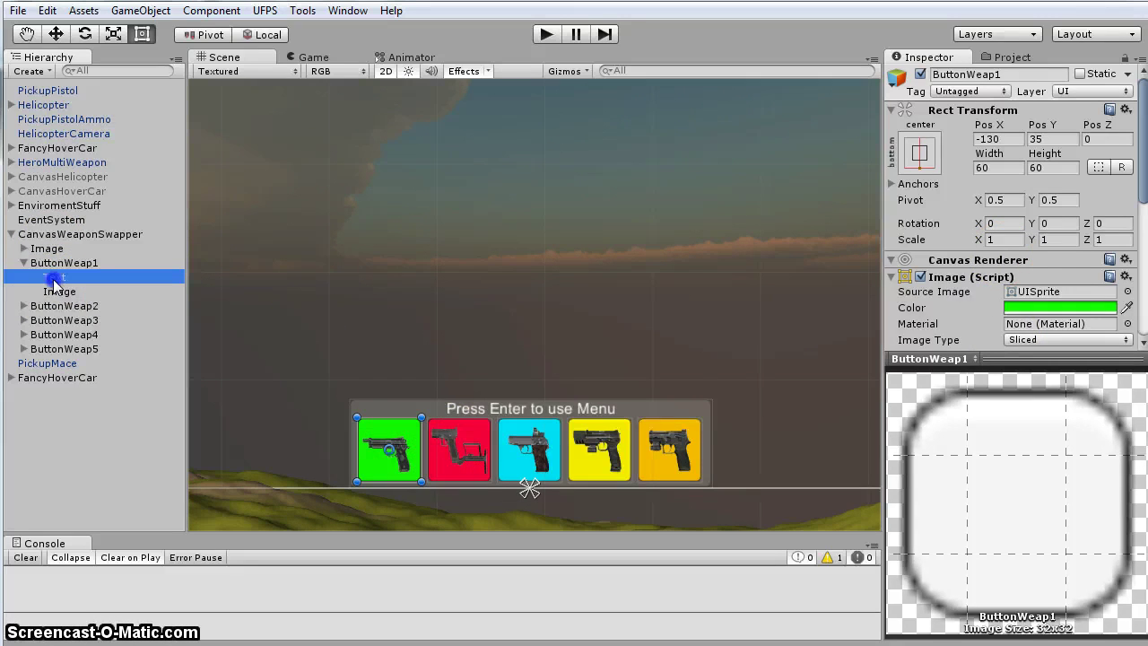
click(79, 262)
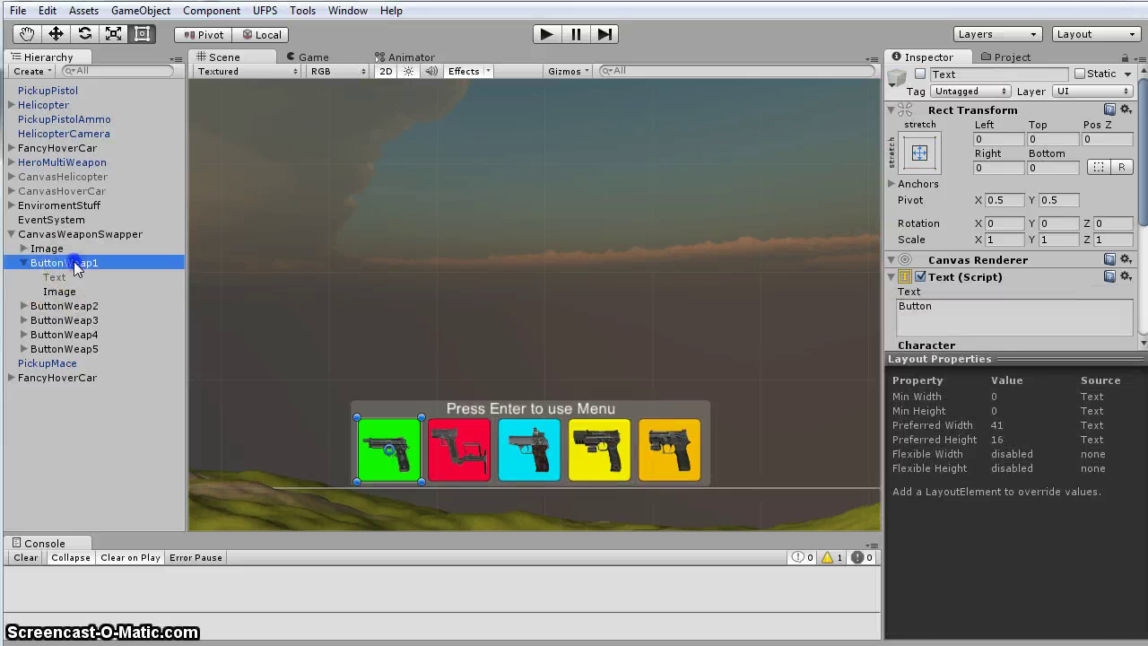
click(68, 293)
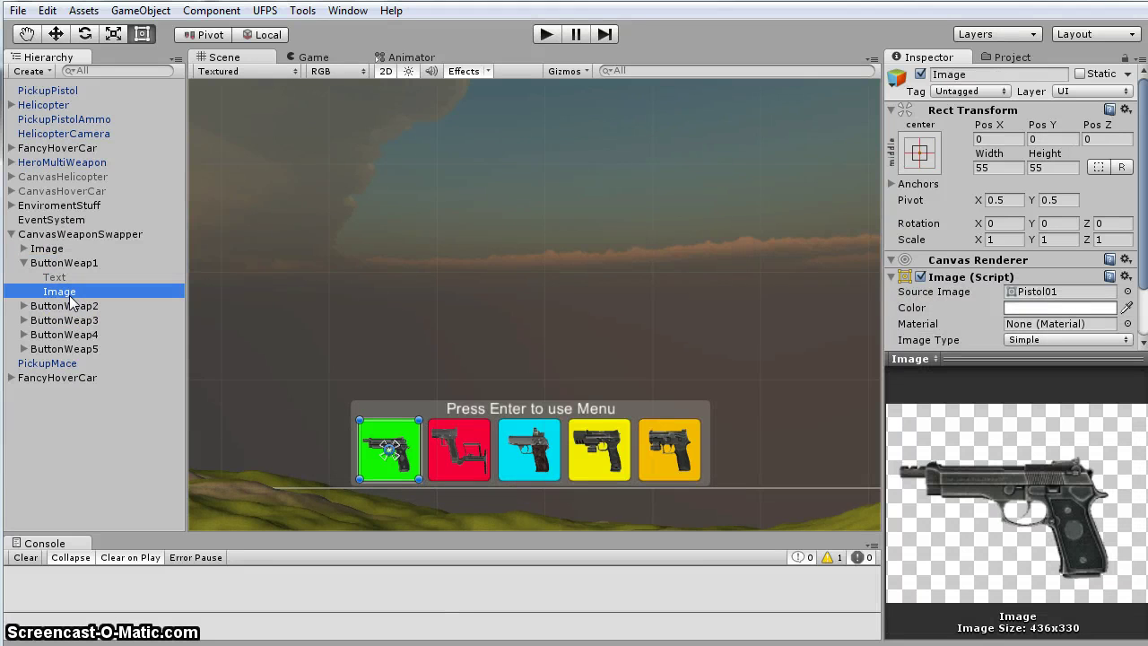
scroll(982, 323, down, 3)
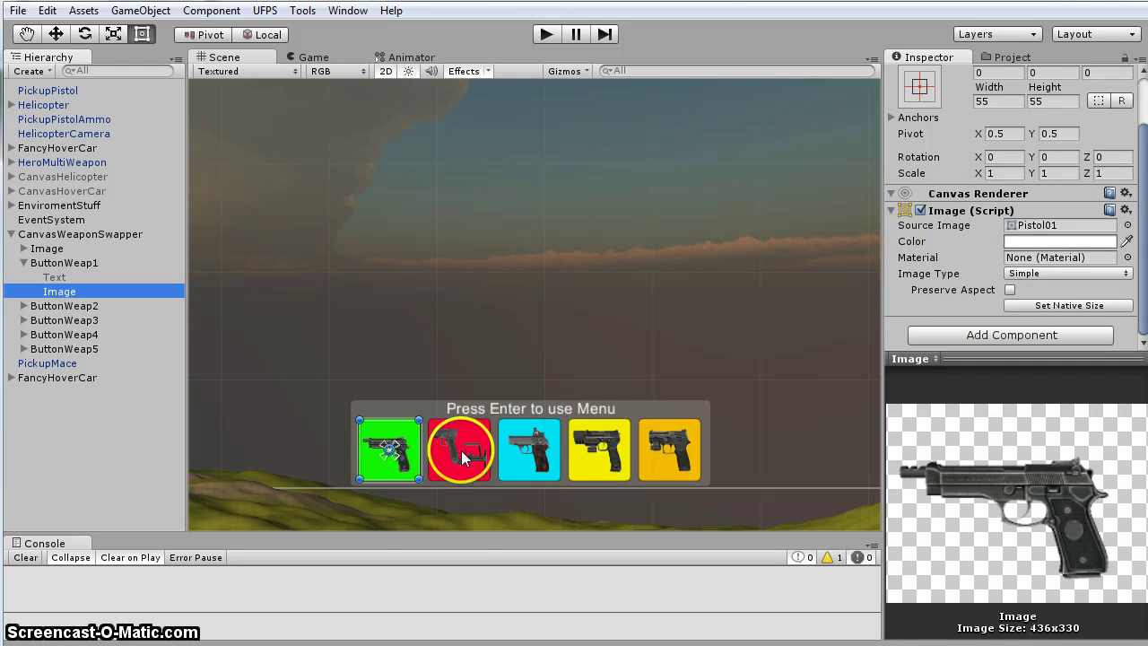
Collapse ButtonWeap1's children and examine its Button component's On Click event settings
click(72, 262)
click(22, 263)
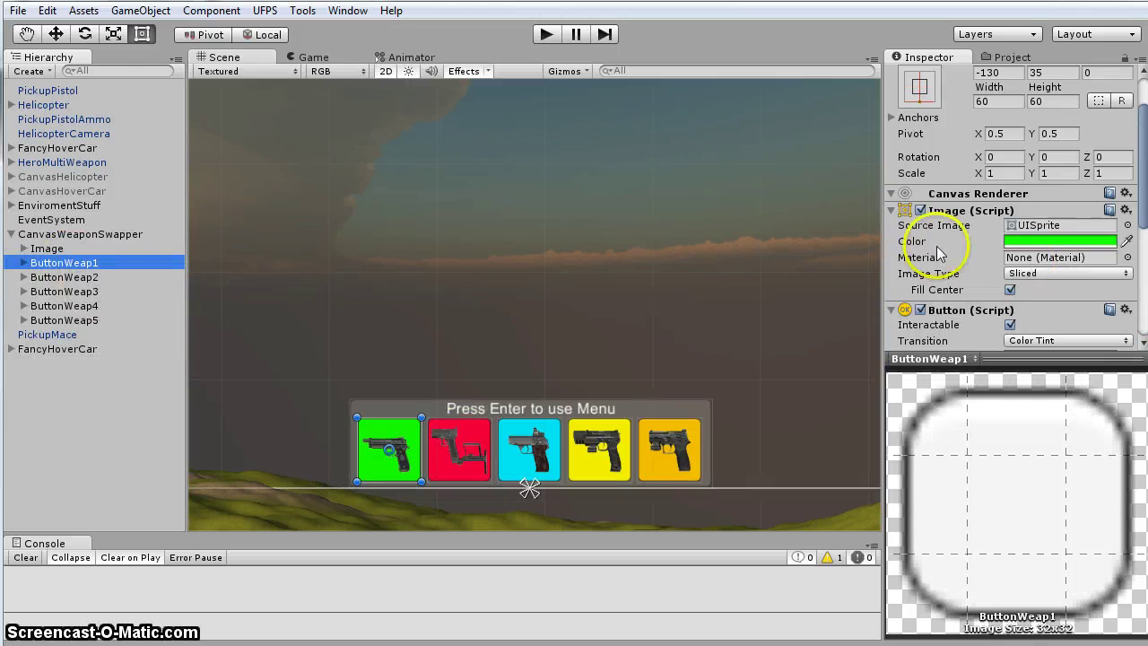
scroll(1013, 269, down, 10)
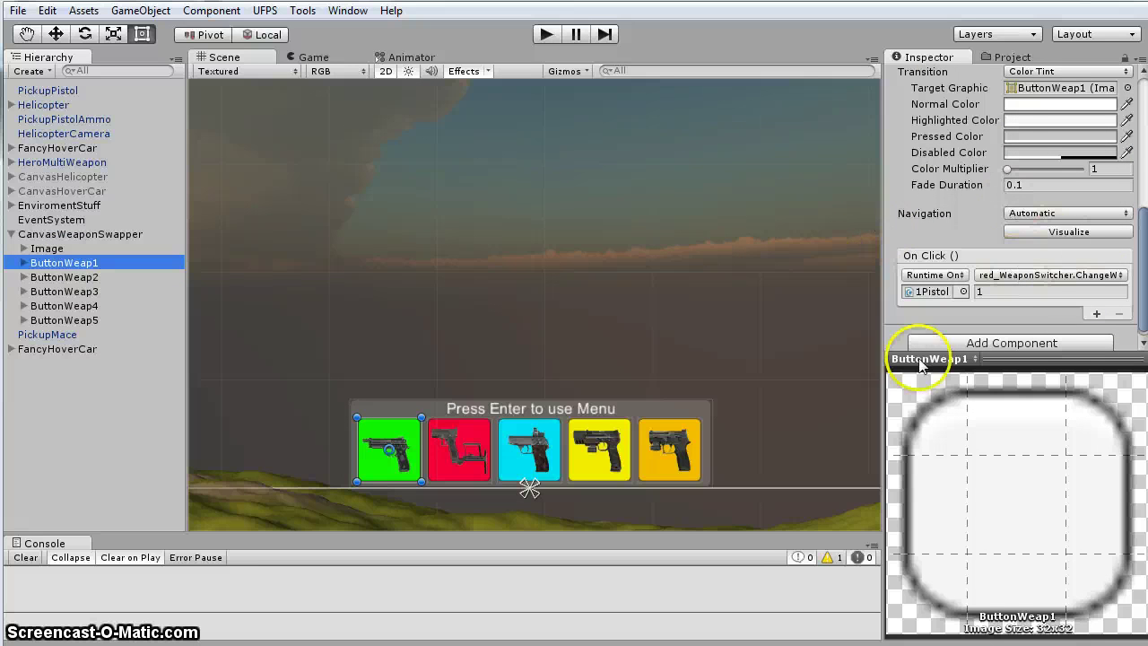
Add another UI Button as a child of CanvasWeaponSwapper
click(63, 234)
click(140, 9)
mouse_move(37, 158)
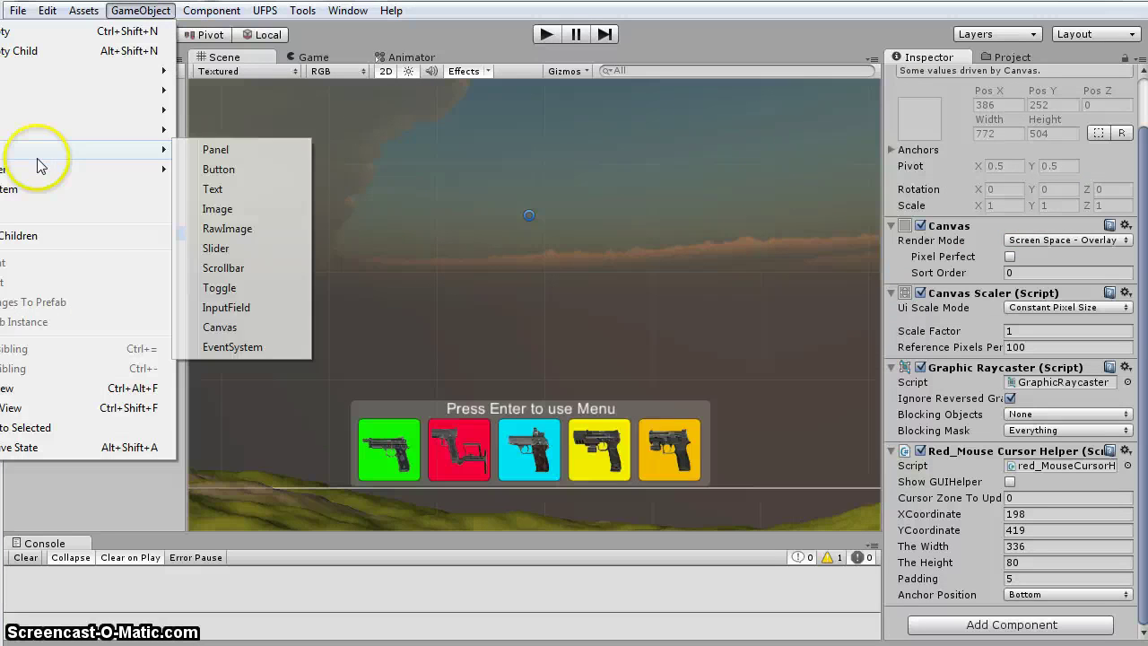
click(219, 167)
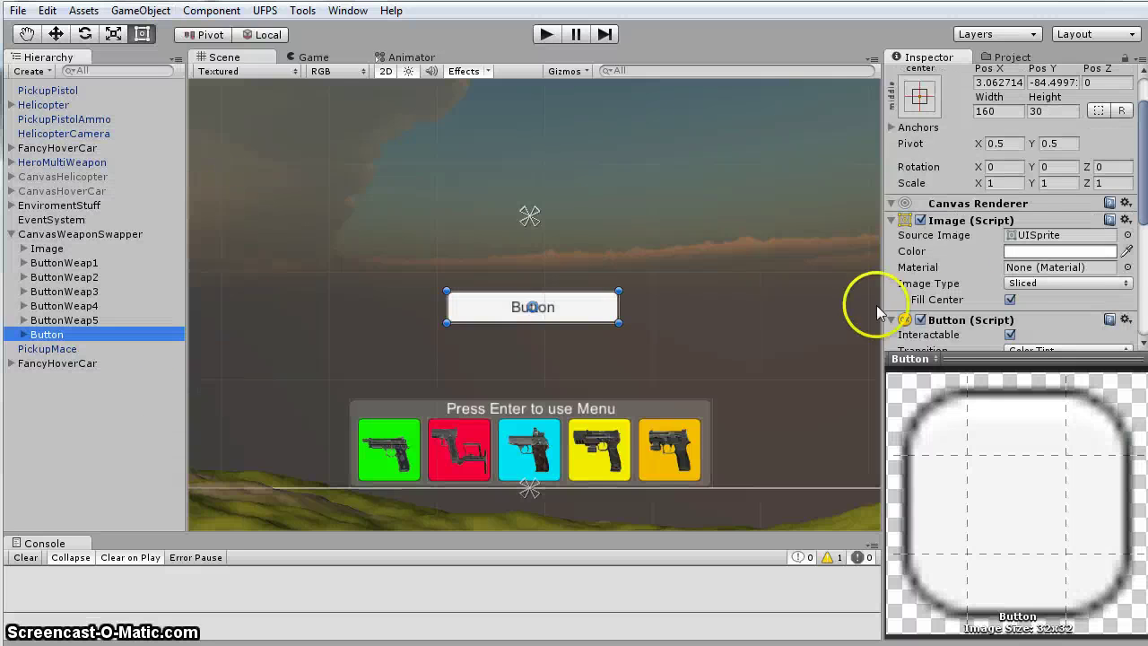
Add an On Click entry to the new Button and assign CanvasWeaponSwapper as its target object
scroll(1011, 225, down, 5)
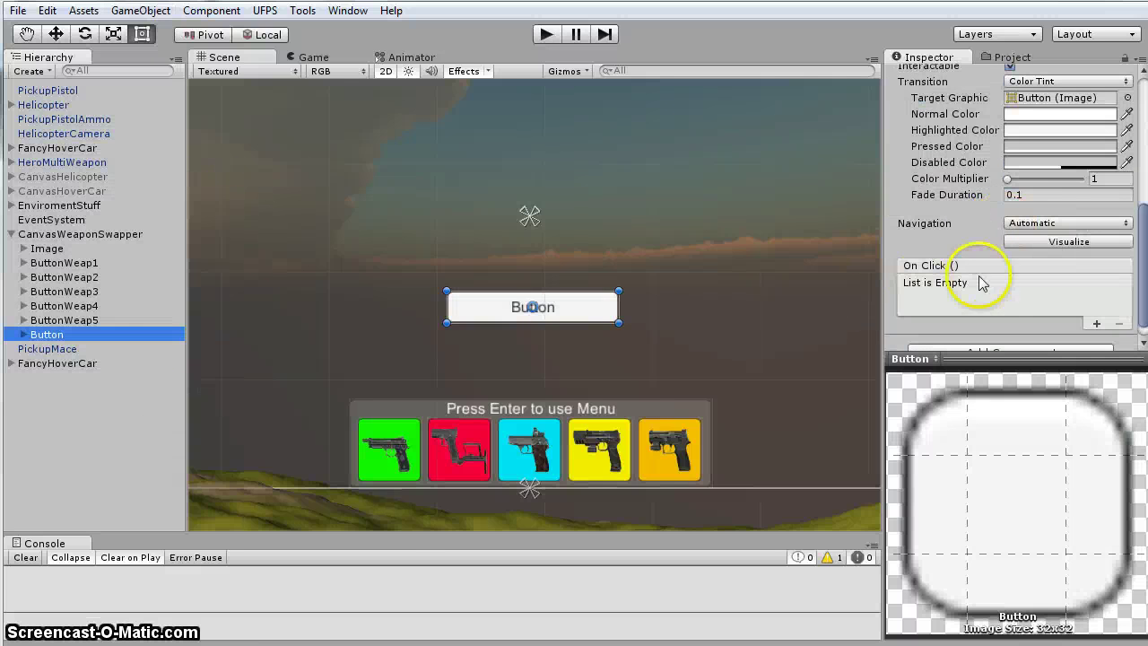
scroll(995, 284, down, 1)
click(1096, 305)
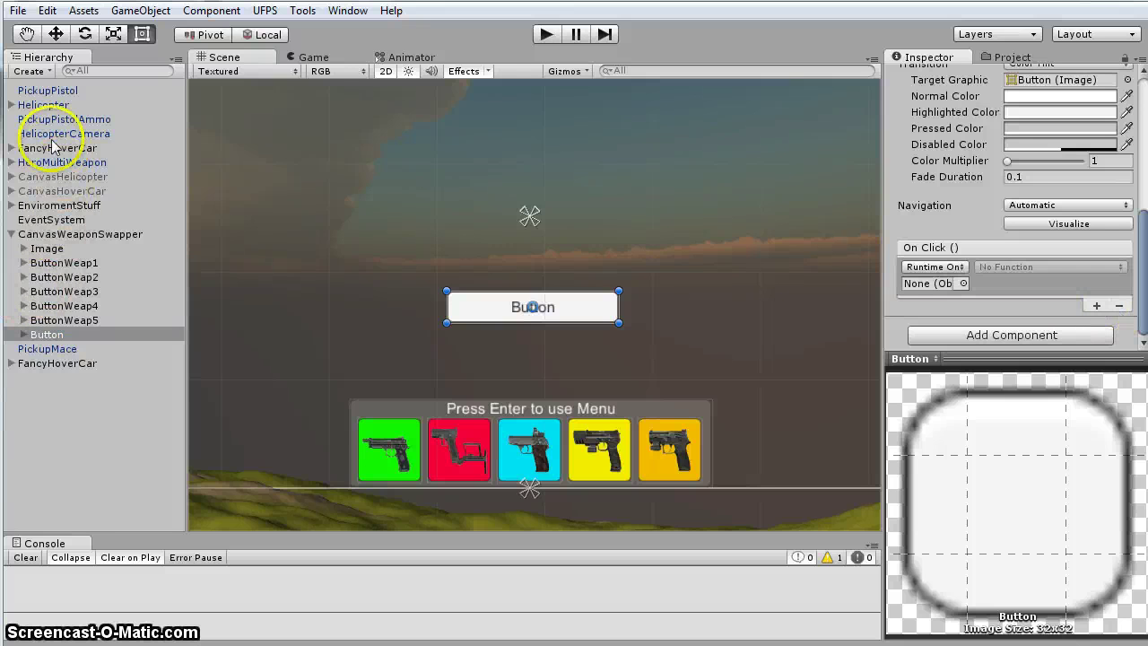
click(89, 235)
drag(89, 235, 932, 284)
Browse the components offered as functions for the On Click entry, and remove the entry
click(1023, 267)
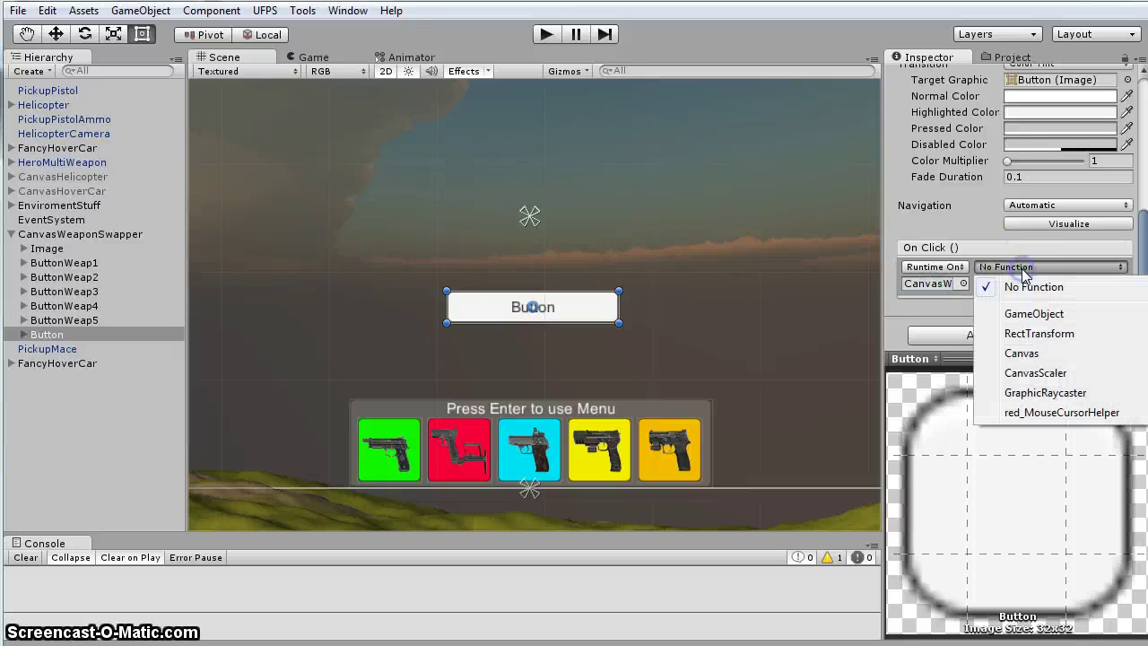
mouse_move(1055, 418)
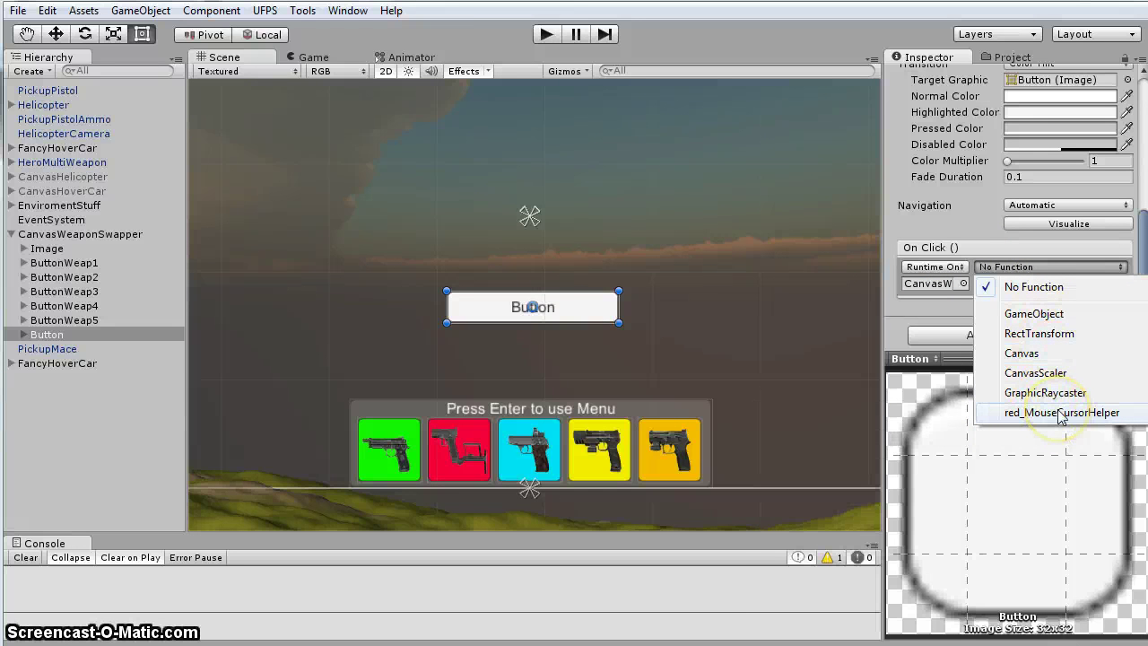
click(956, 228)
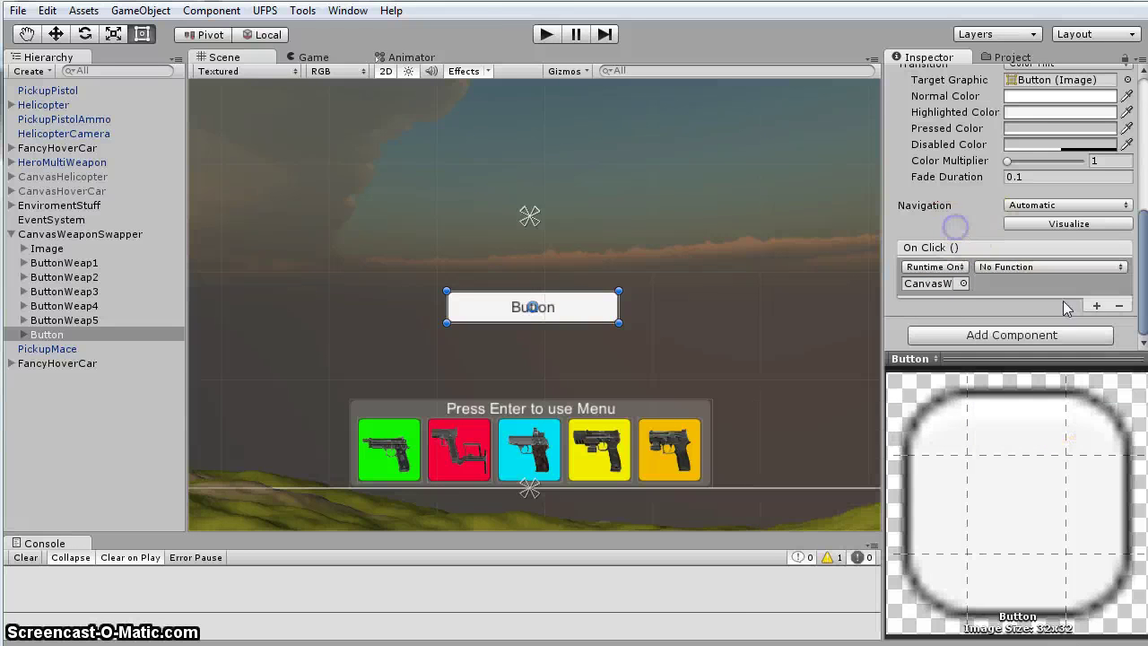
click(1119, 307)
Delete the demonstration Button from CanvasWeaponSwapper
click(70, 234)
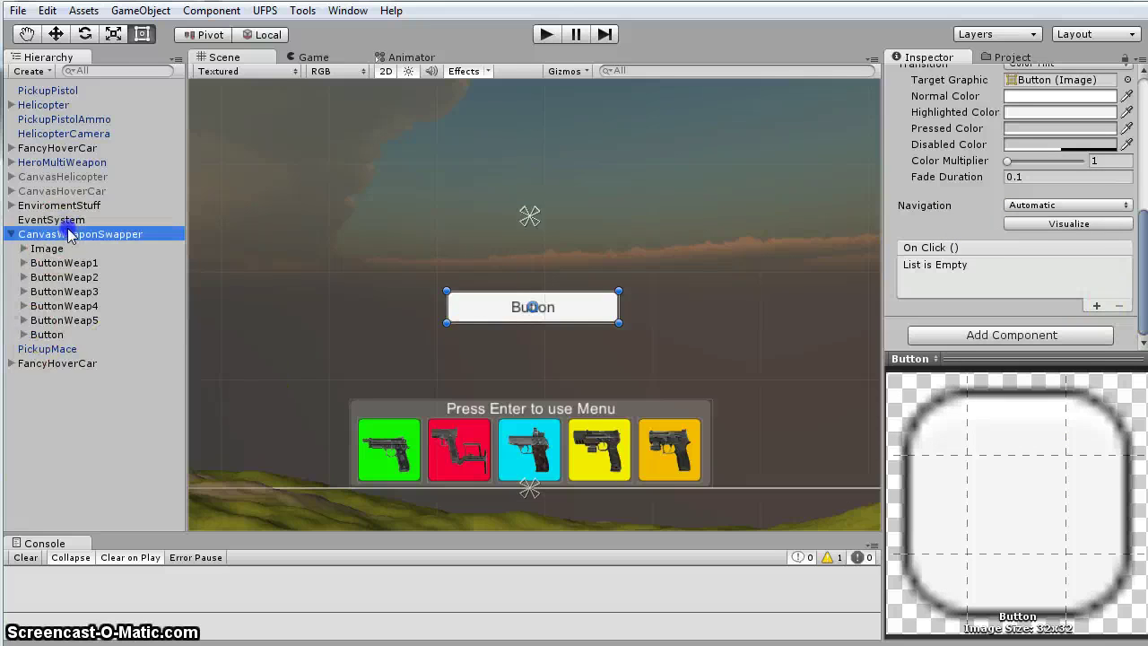
click(45, 334)
key(Delete)
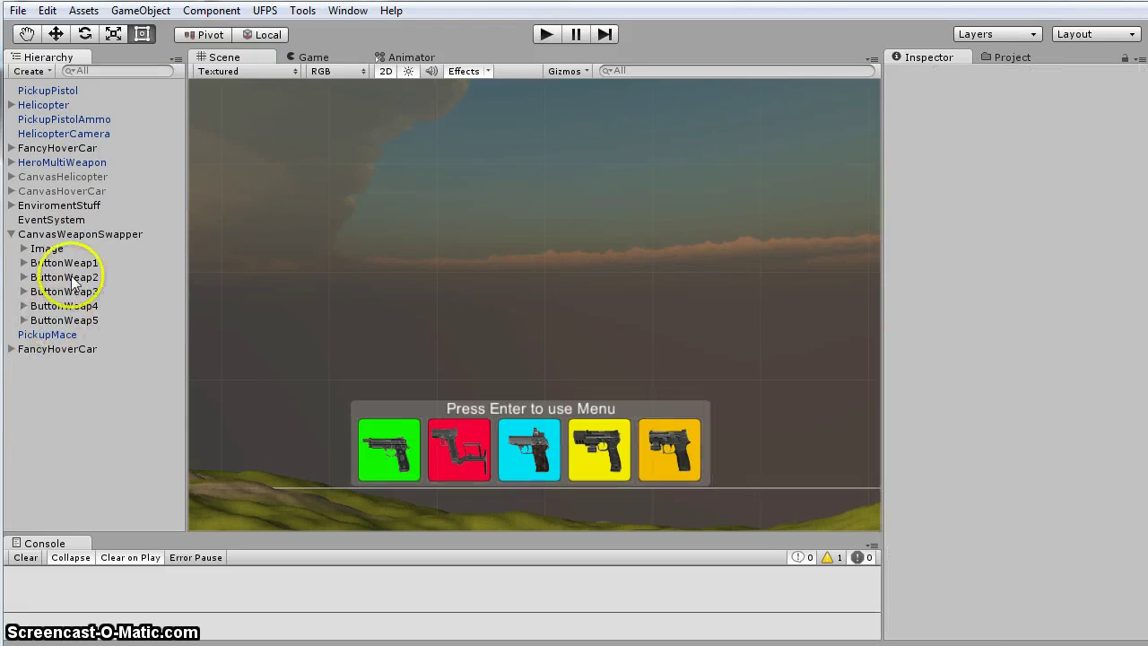
Review ButtonWeap1's On Click event and locate its 1Pistol target object under HeroMultiWeapon
click(63, 263)
scroll(1025, 210, down, 10)
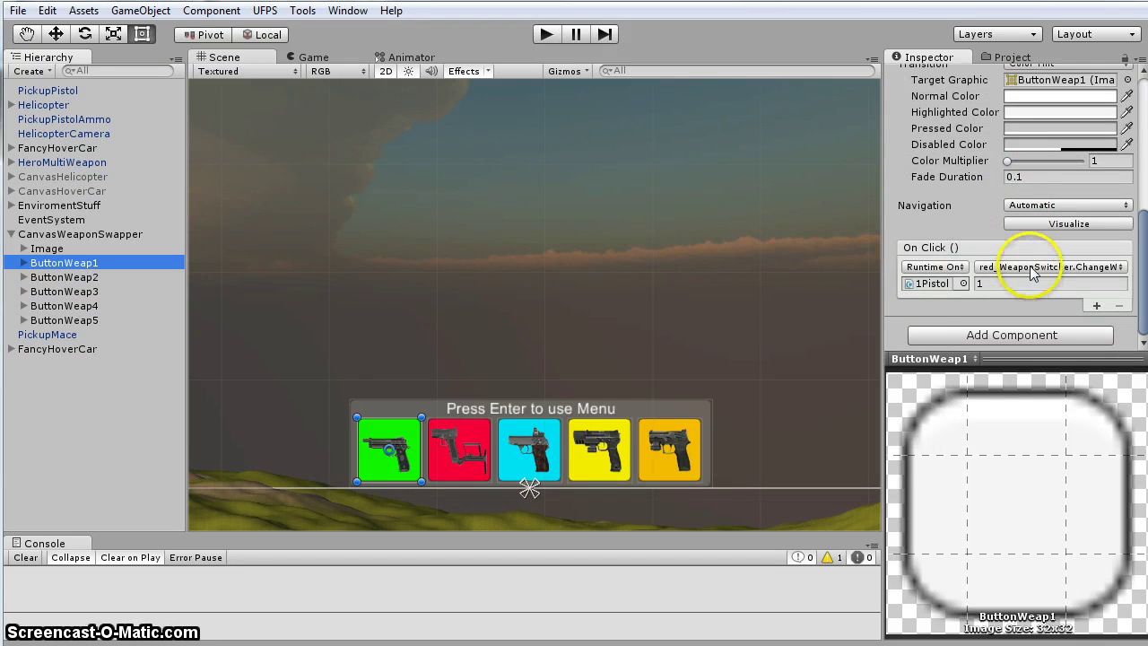
click(924, 284)
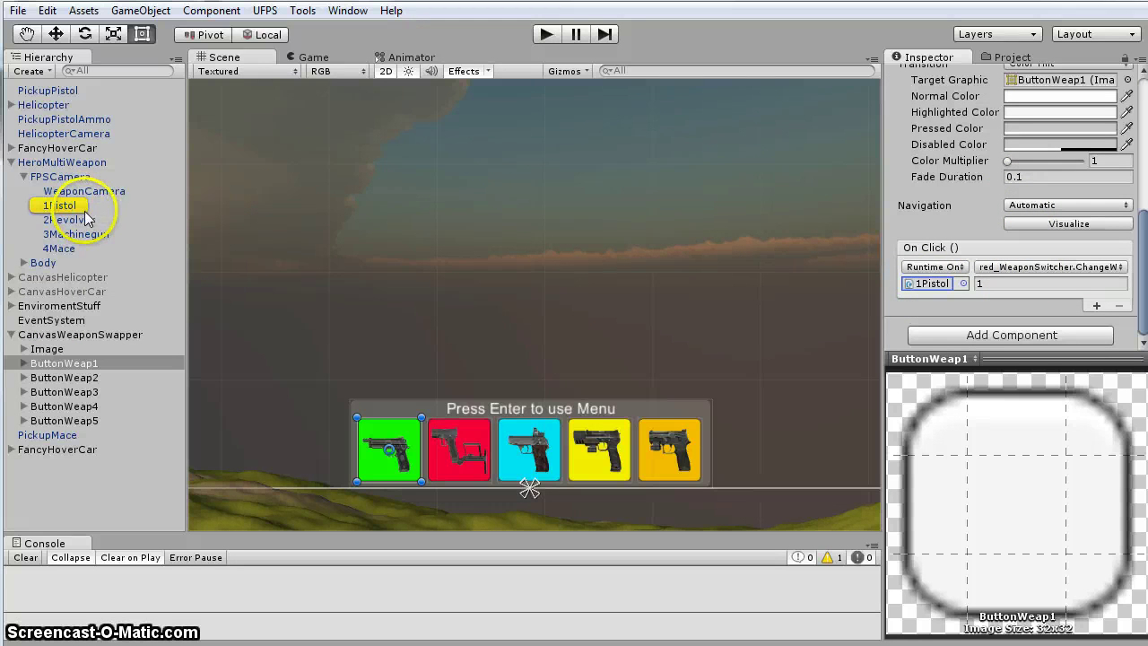
click(997, 284)
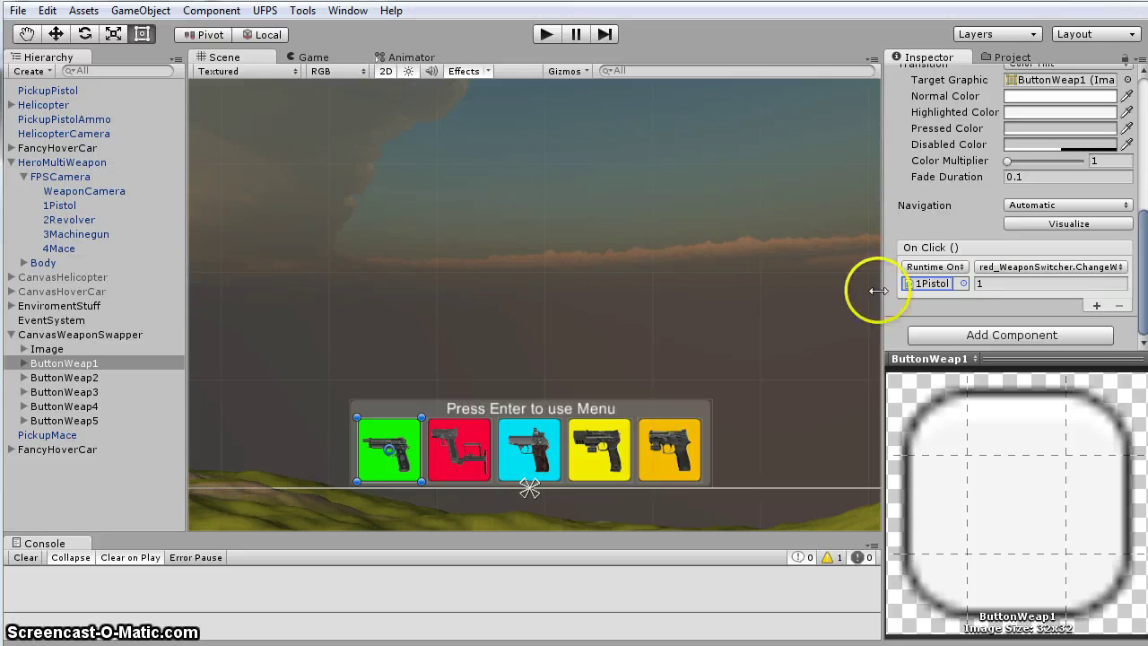
Check the weapon number passed by the On Click event of ButtonWeap2 through ButtonWeap5
click(87, 383)
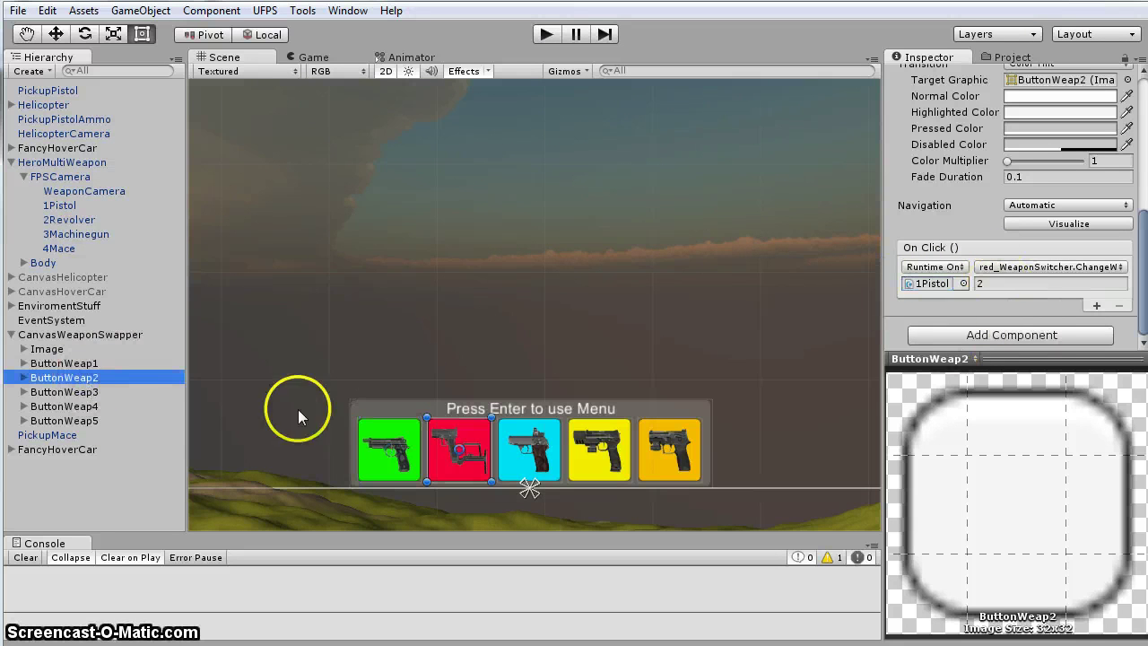
click(86, 396)
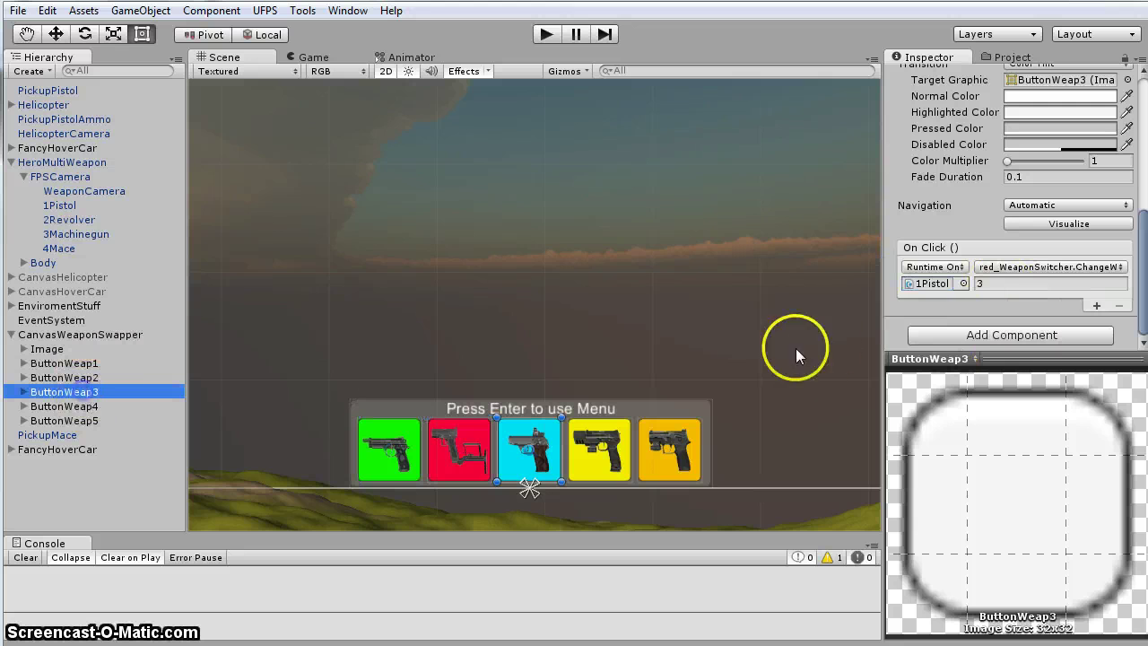
click(77, 408)
click(85, 422)
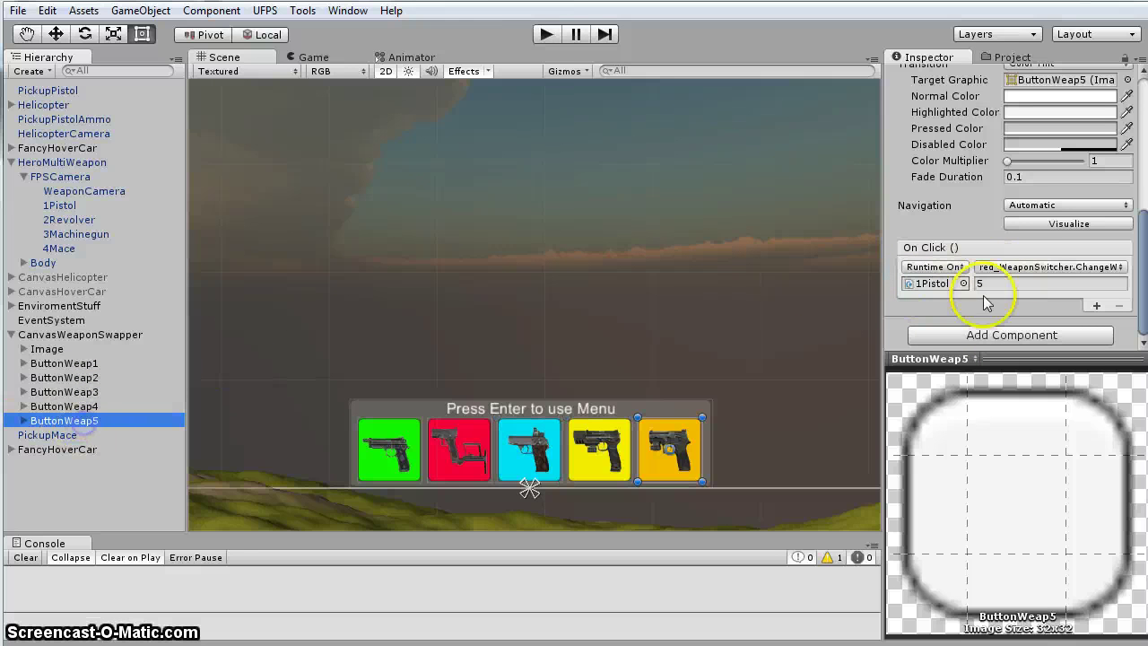
text(5)
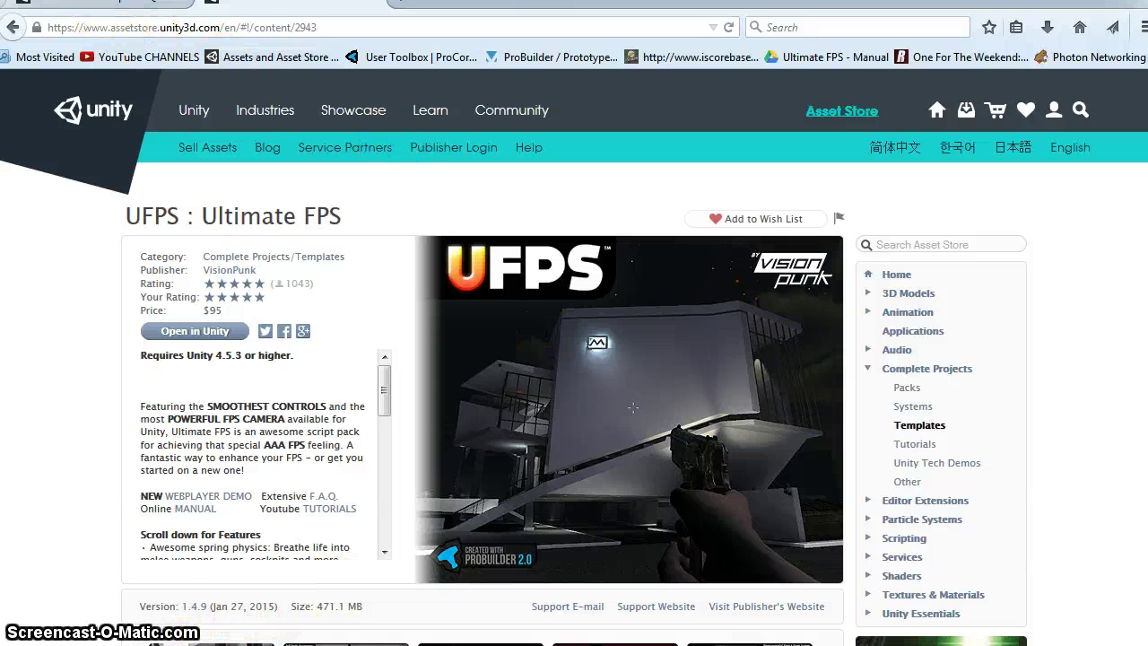
Switch to the browser and look through the Weapon HQ #4 page and its package contents on the Unity Asset Store
click(287, 3)
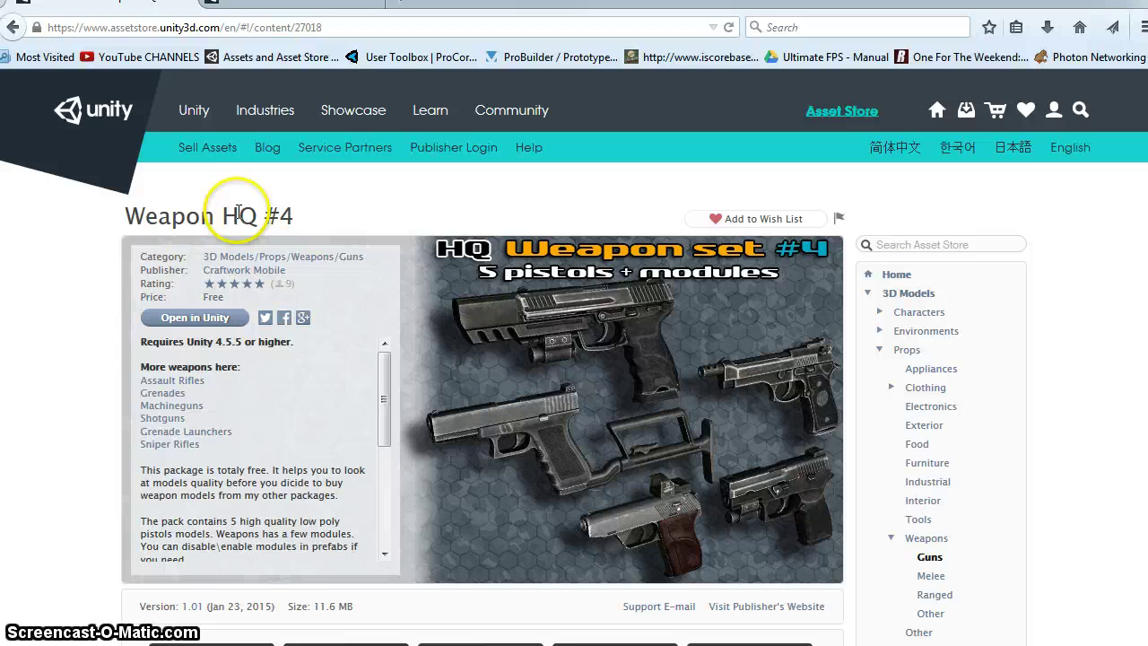
scroll(577, 428, down, 6)
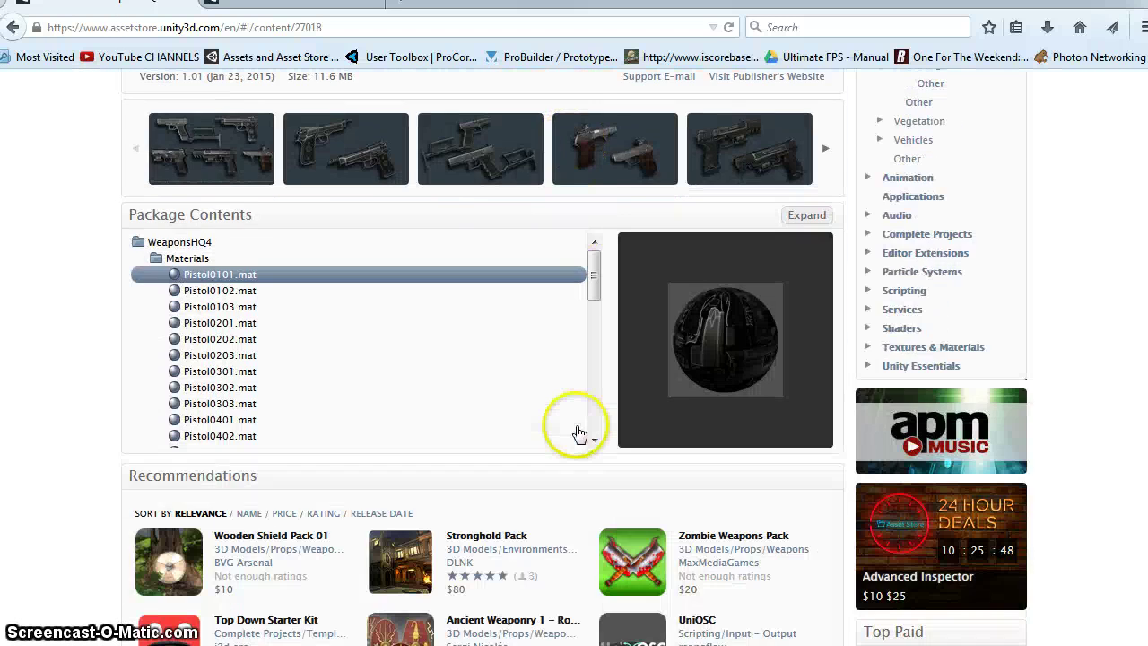
scroll(579, 431, up, 6)
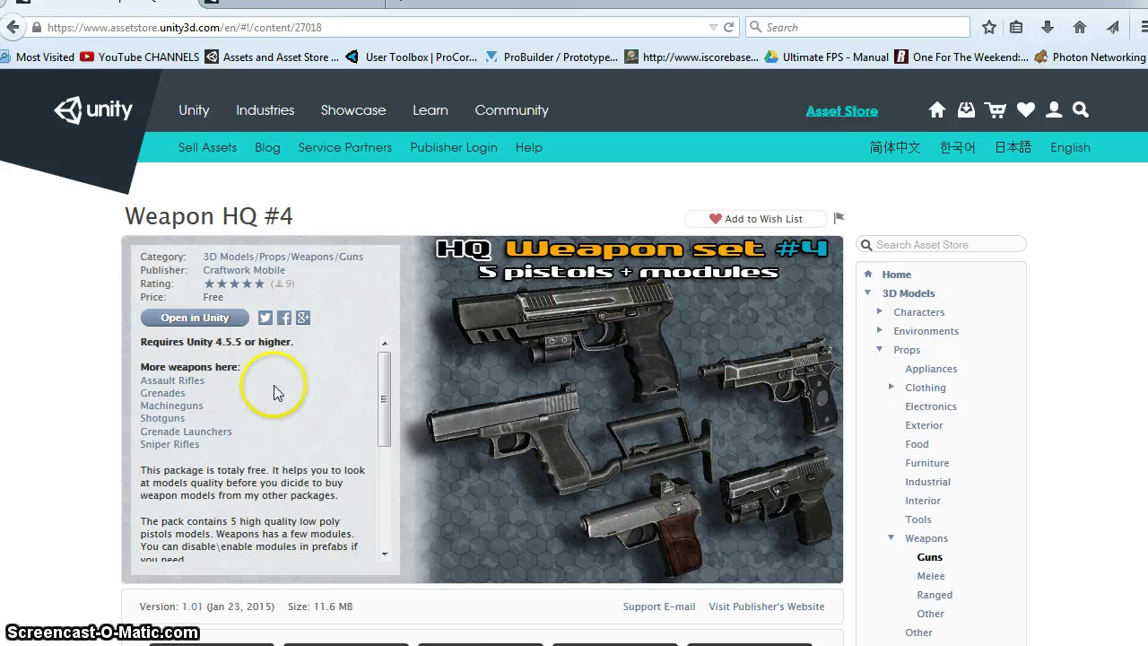
Browse the other assets by Craftwork Mobile and reopen the Weapon HQ #4 page to view its pistols
click(252, 270)
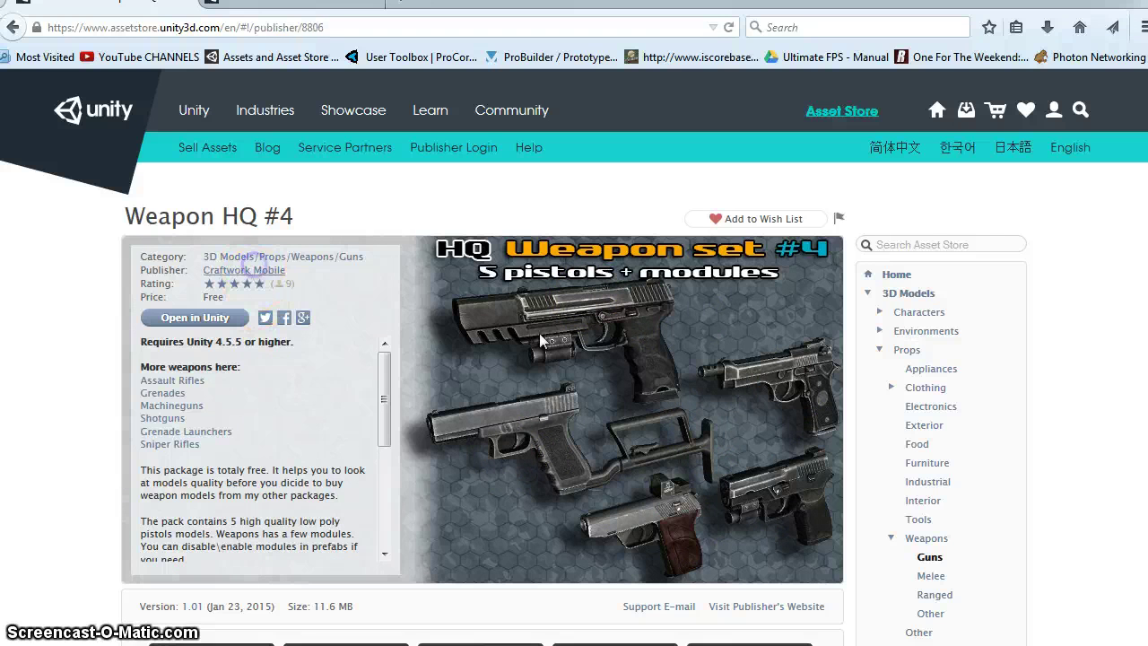
scroll(571, 362, down, 5)
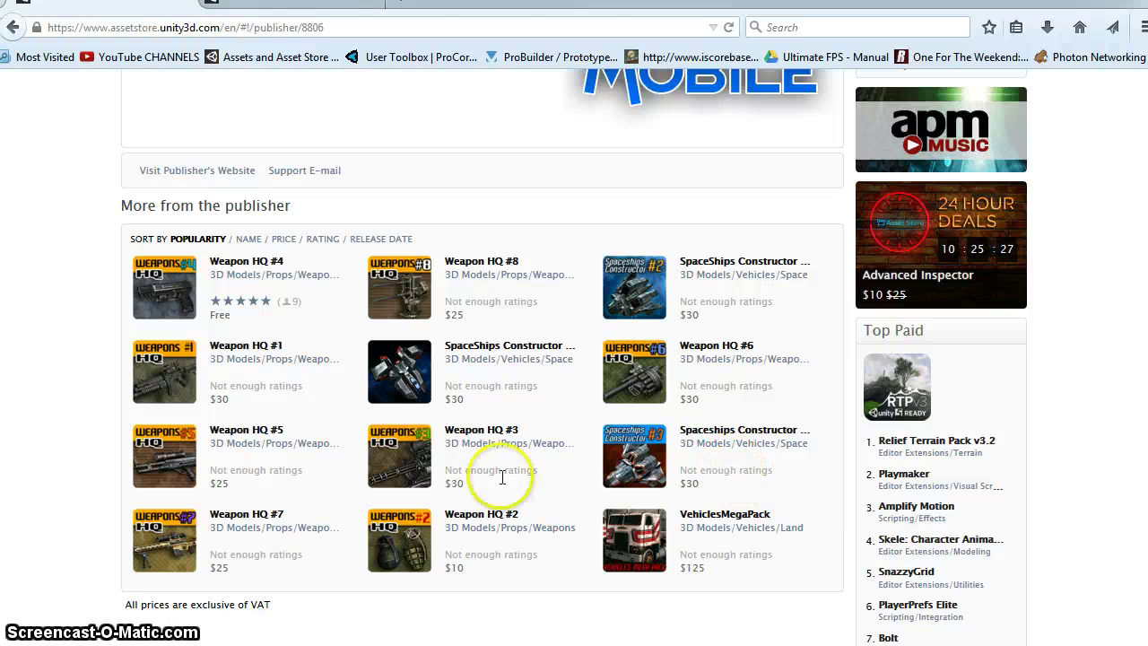
click(172, 296)
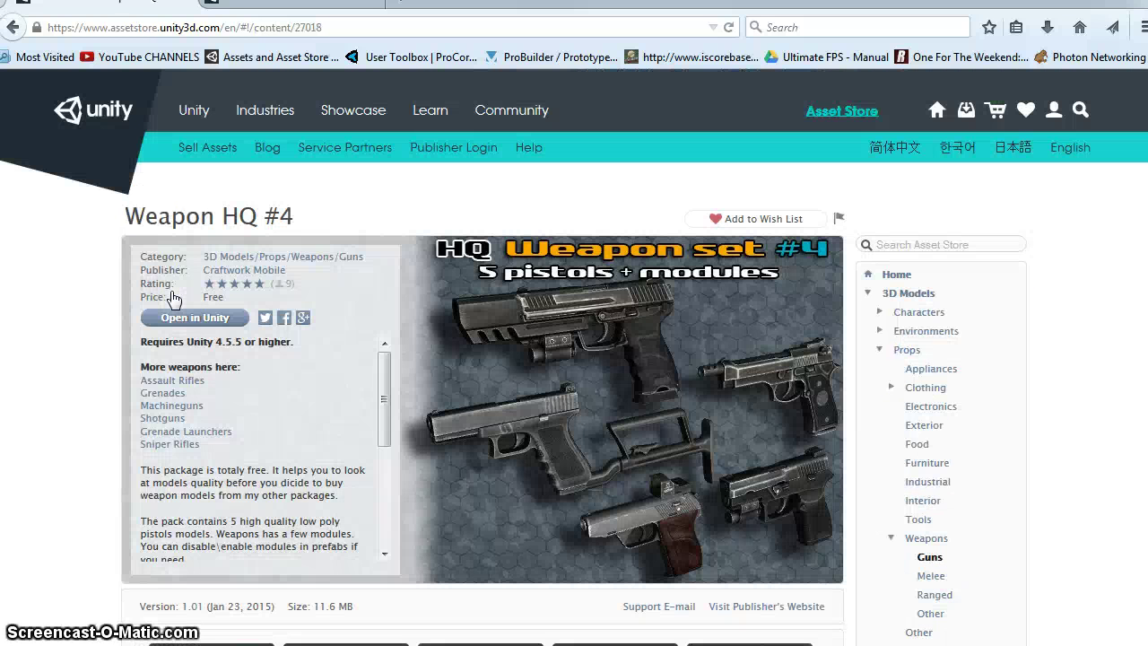
scroll(702, 404, down, 2)
scroll(702, 400, down, 1)
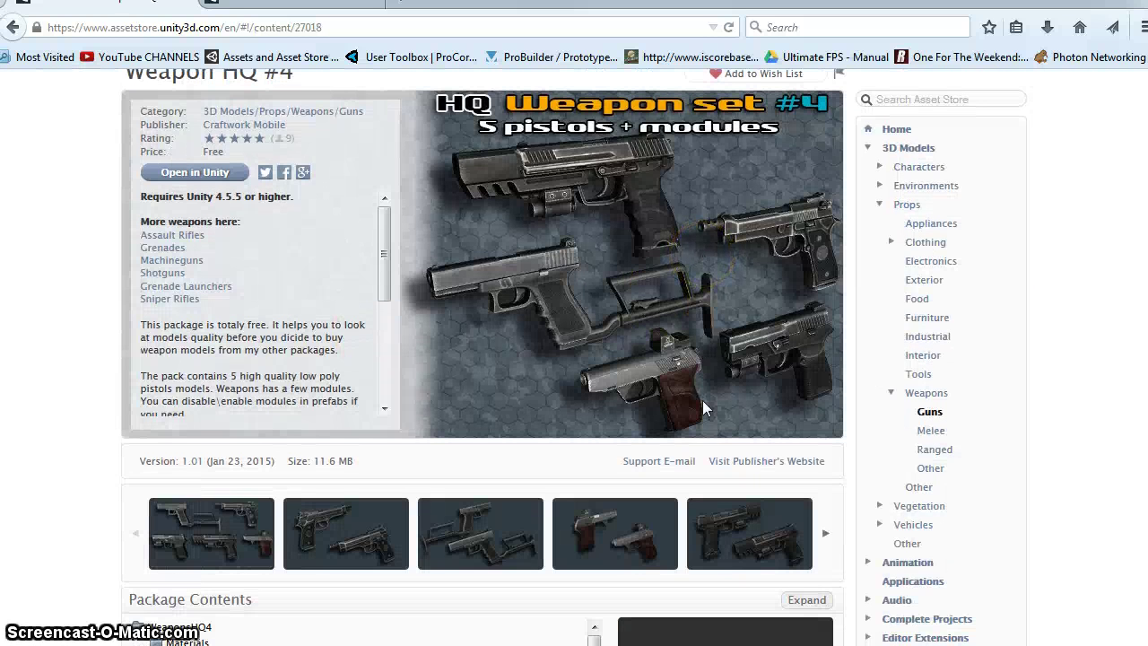
click(307, 563)
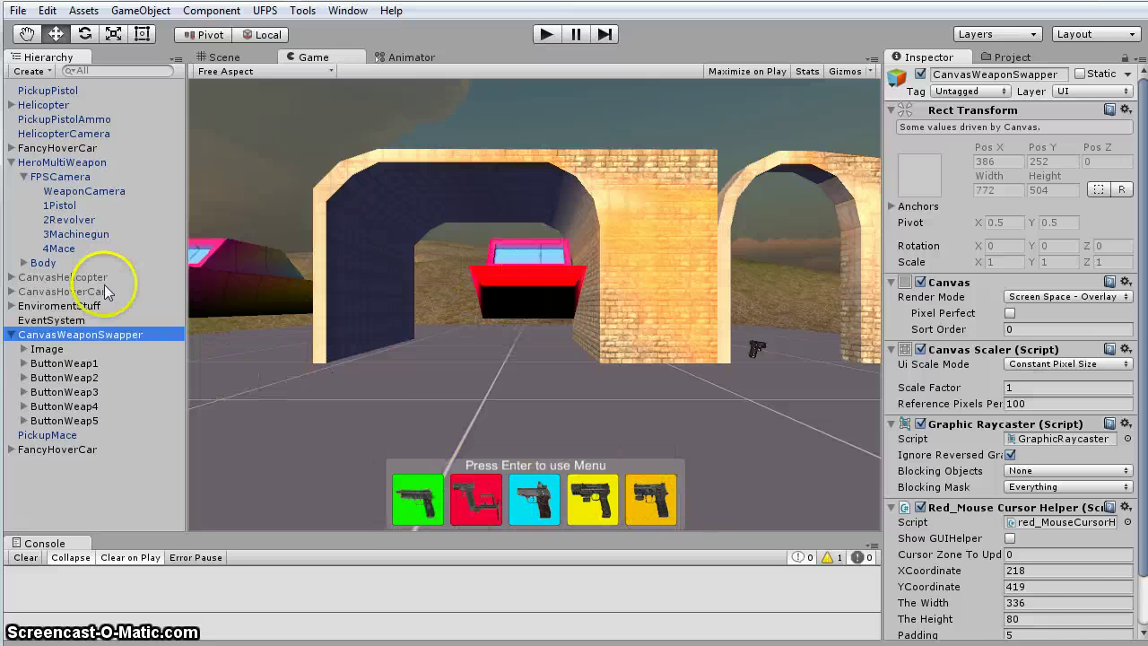
Preview the weapon menu in Unity's Game view at 5:4, 16:10, 16:9 and Standalone (800x600), and restore Free Aspect
click(218, 56)
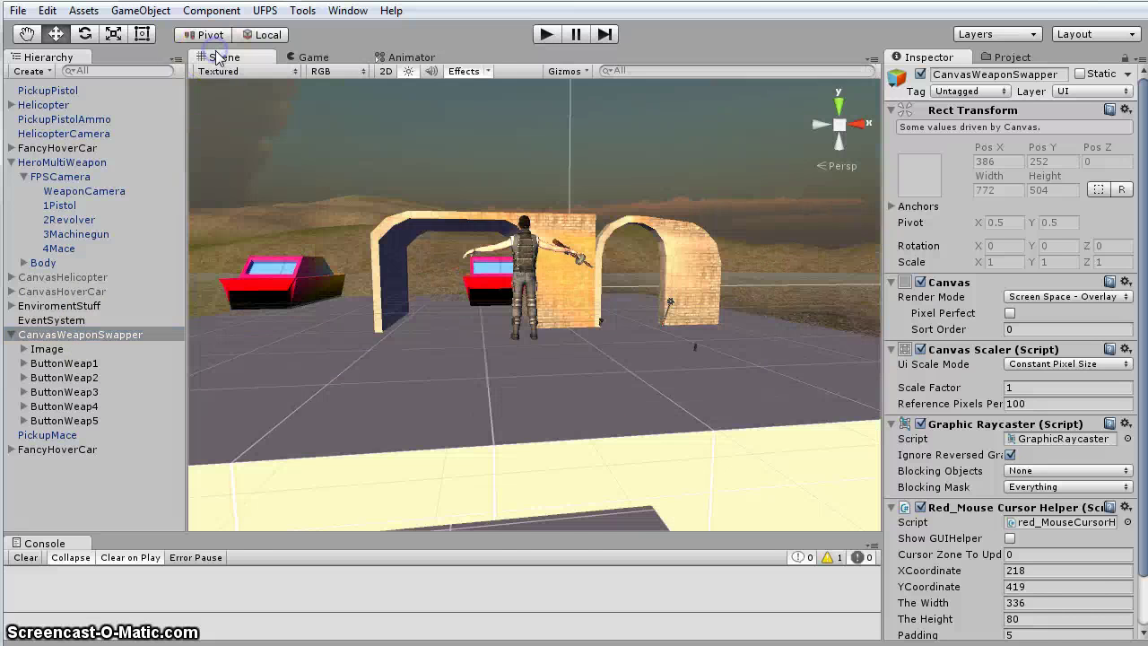
click(305, 57)
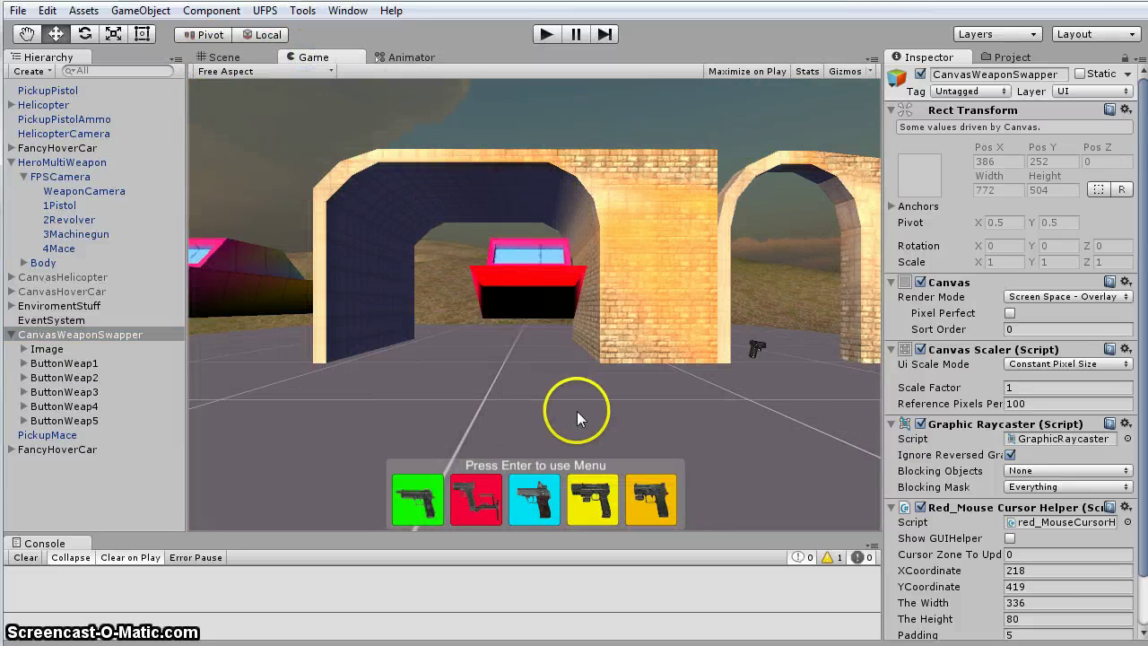
click(310, 69)
click(255, 100)
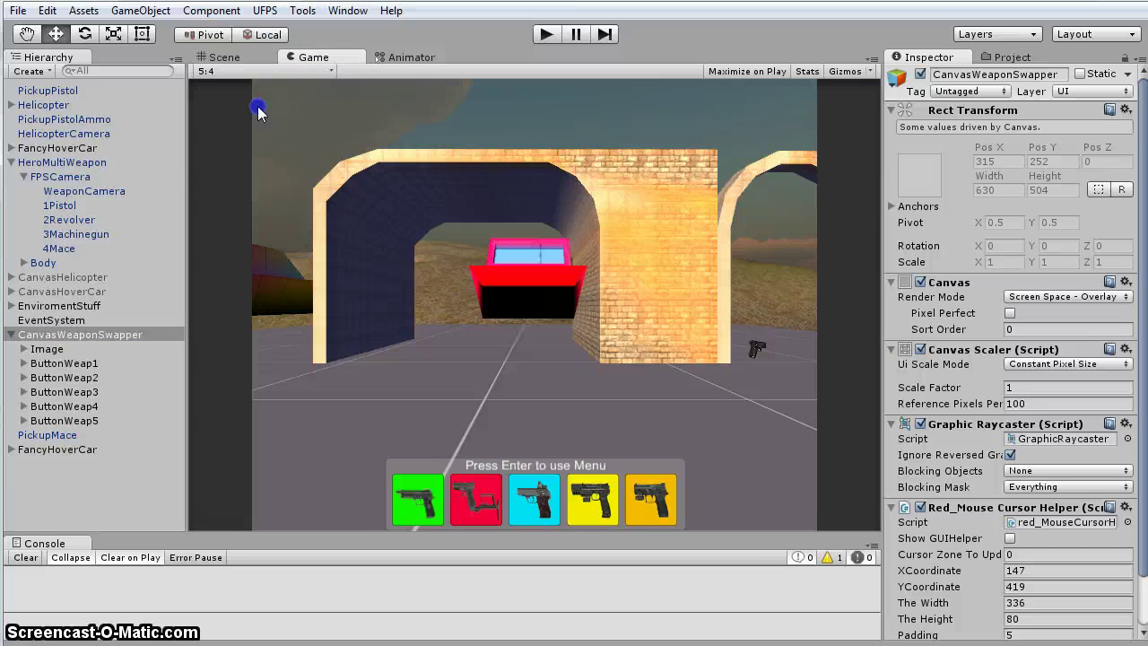
click(296, 69)
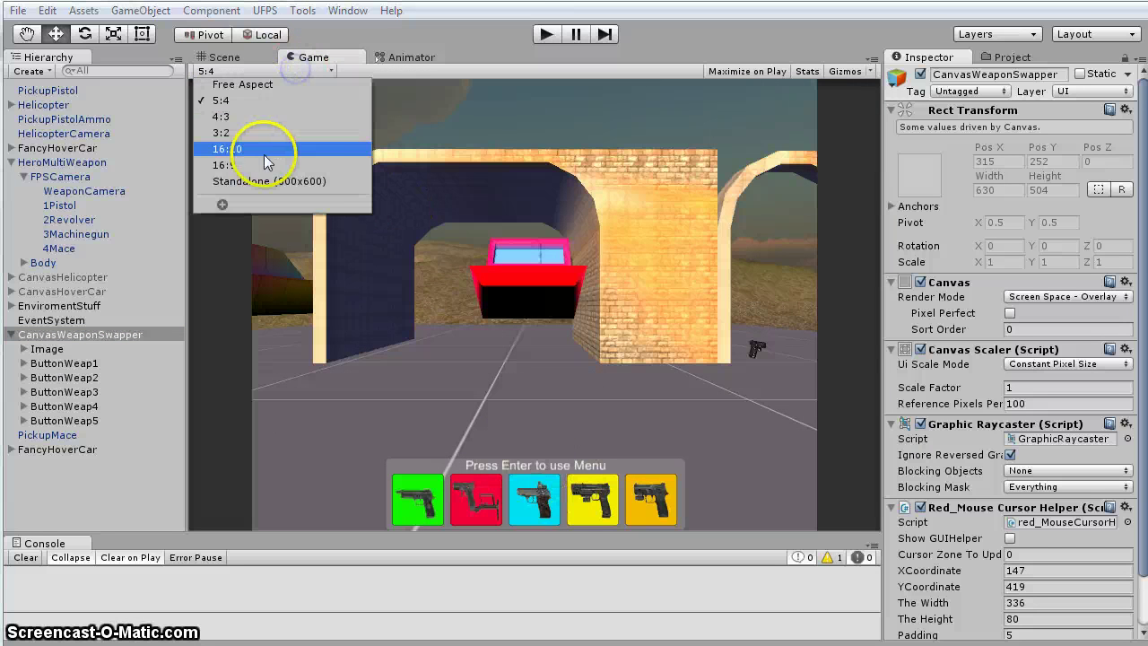
click(265, 147)
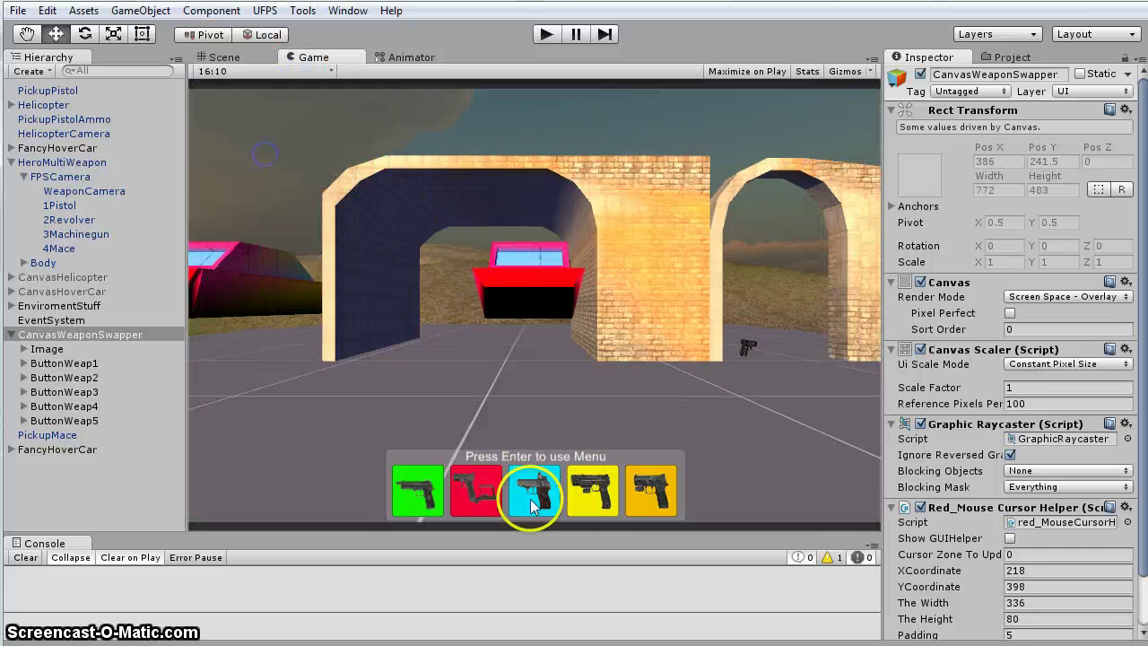
click(260, 70)
click(242, 167)
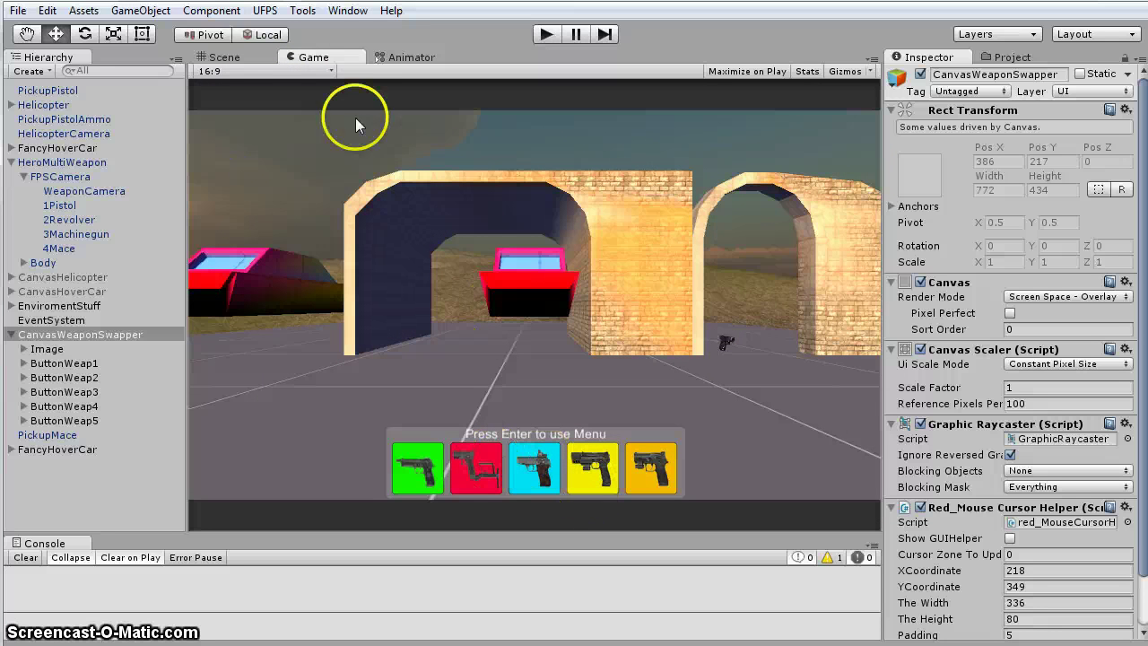
click(328, 70)
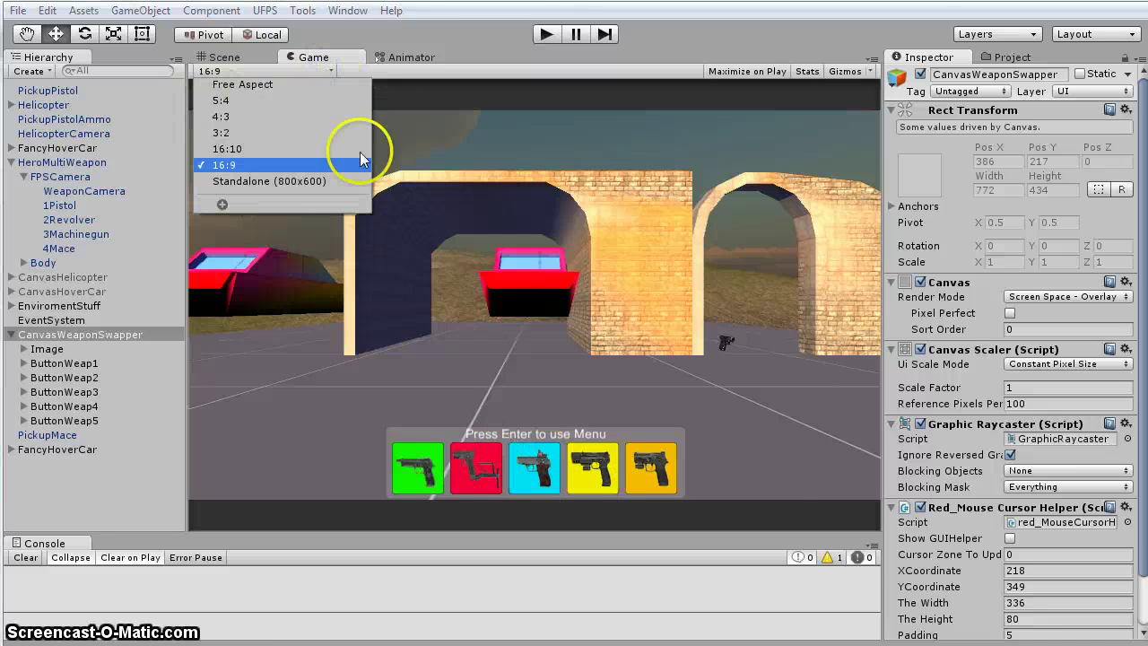
click(269, 181)
click(305, 71)
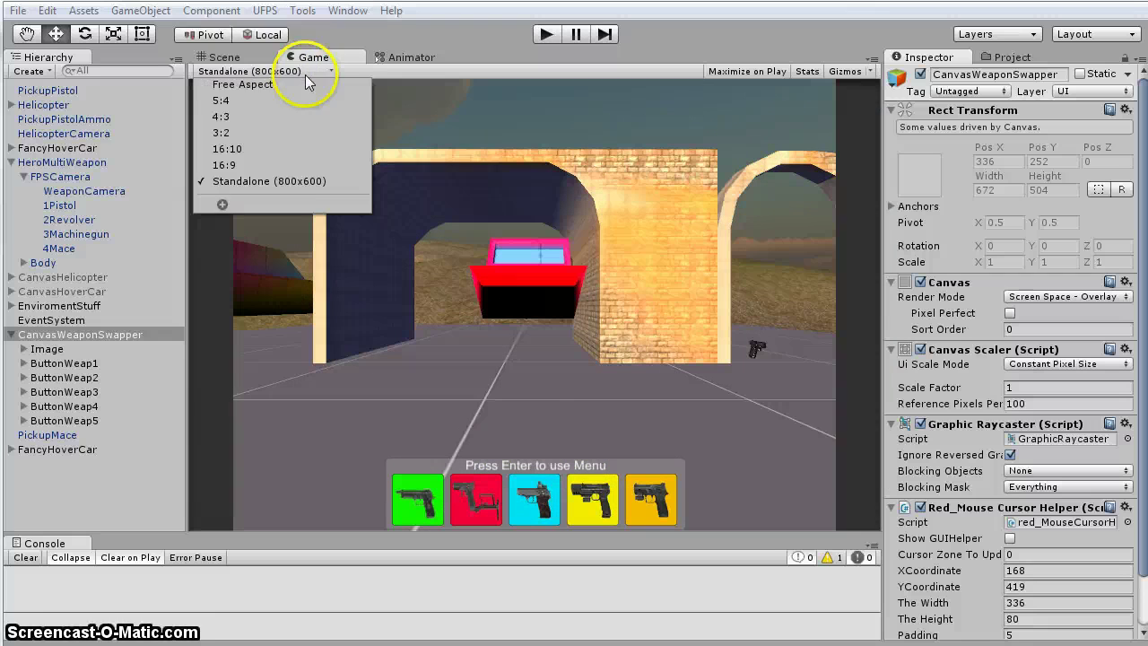
click(278, 84)
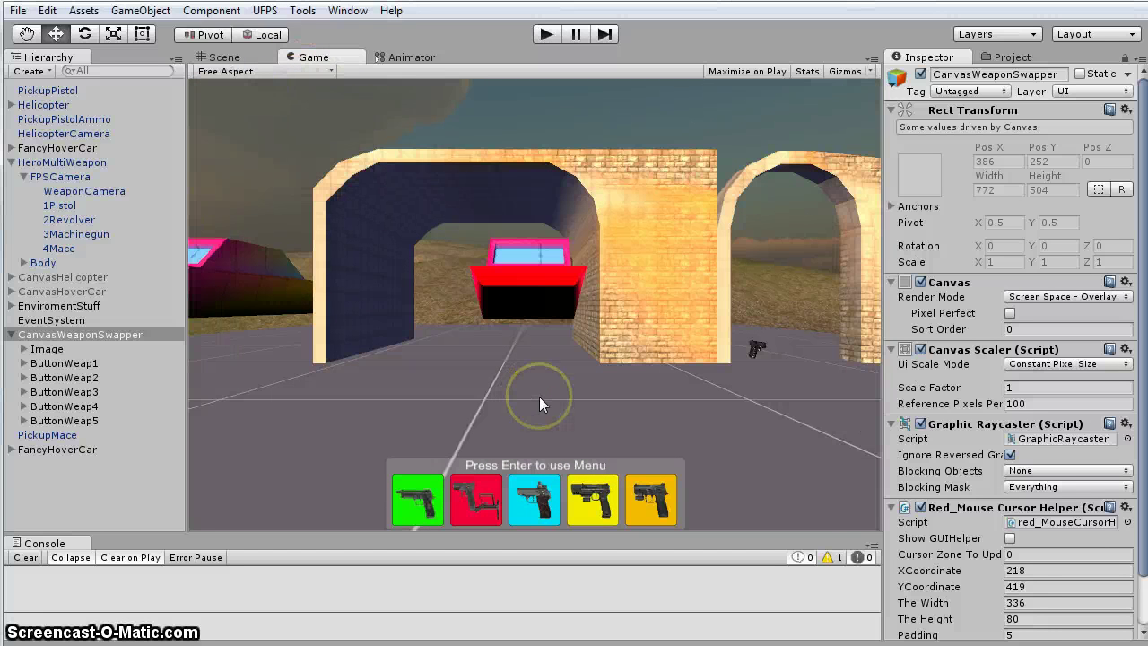
Examine the mouse cursor zone settings in HeroMultiWeapon's Vp_FPInput component
click(80, 166)
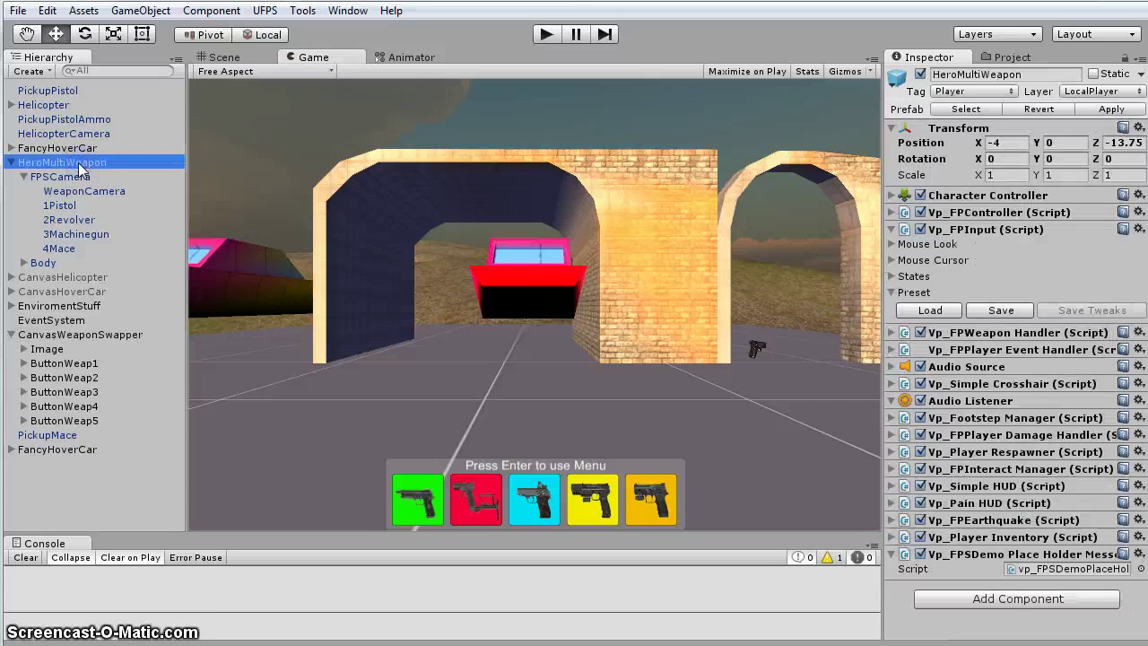
click(893, 260)
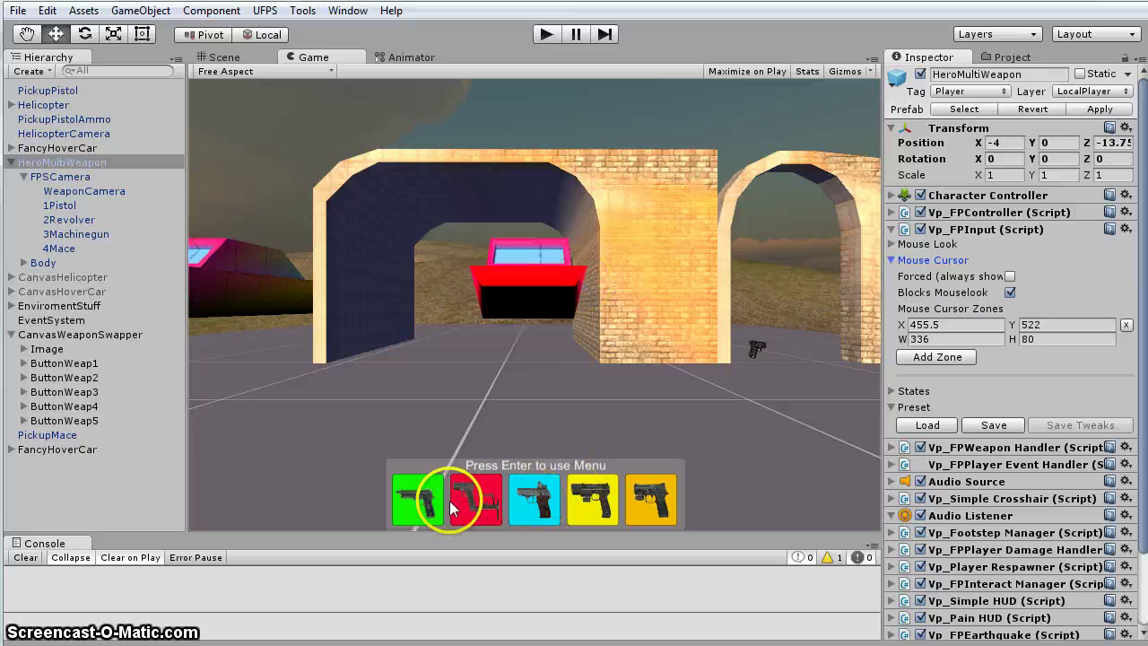
Enable Show GUIHelper in CanvasWeaponSwapper's Red_Mouse Cursor Helper to overlay the cursor zone on the weapon menu
click(115, 335)
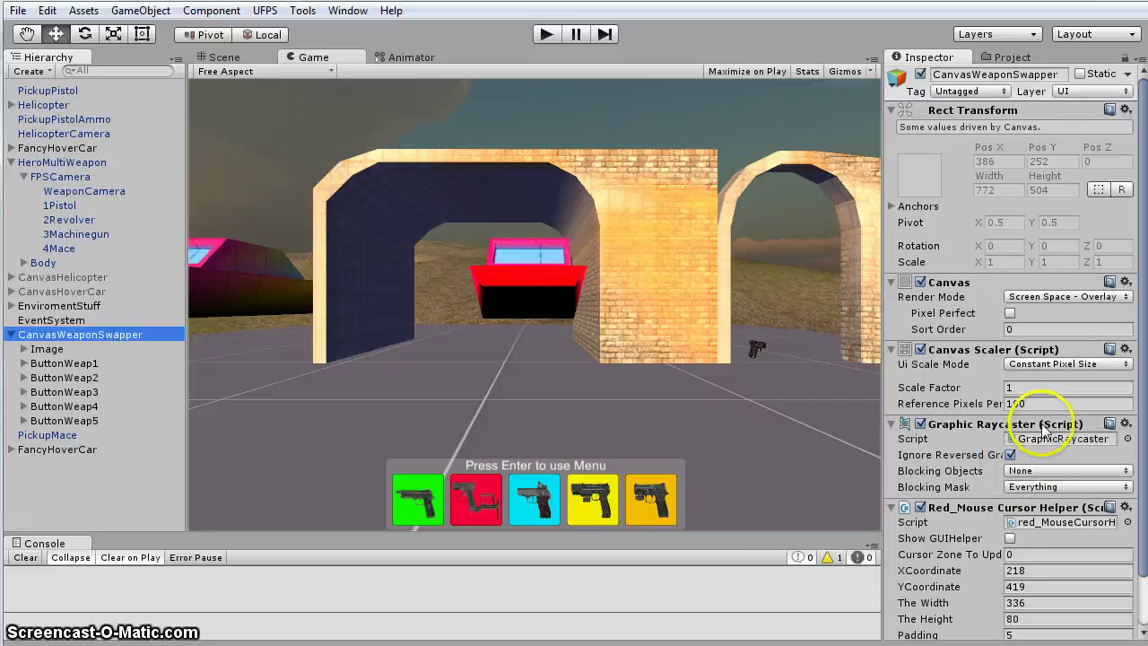
scroll(1011, 477, down, 3)
click(1011, 481)
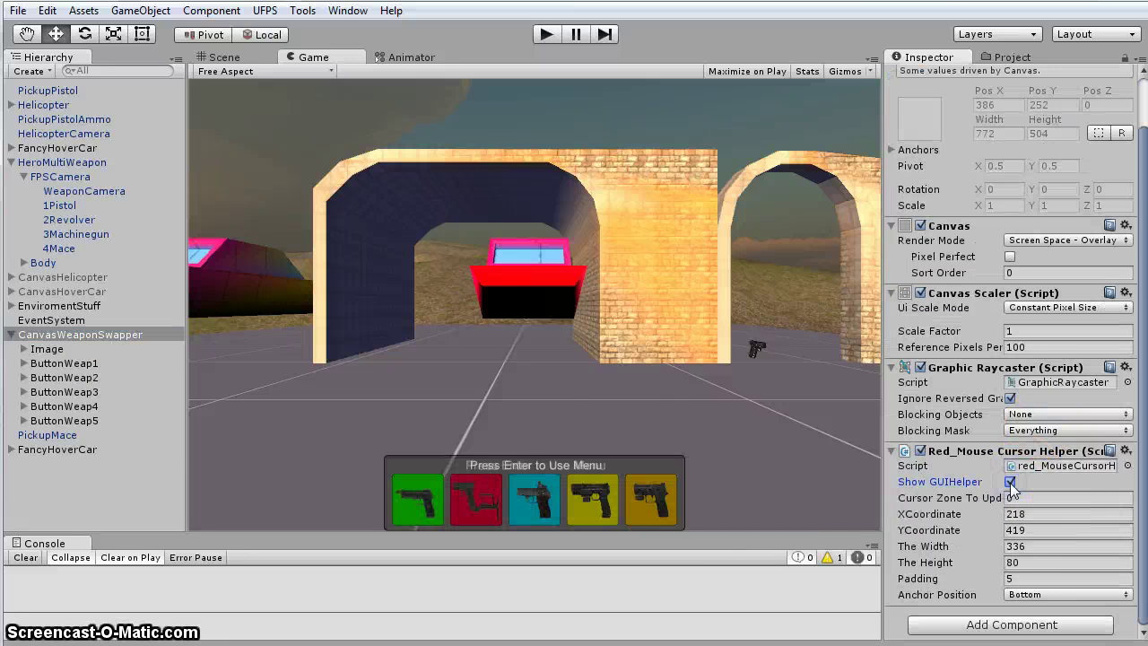
click(1010, 483)
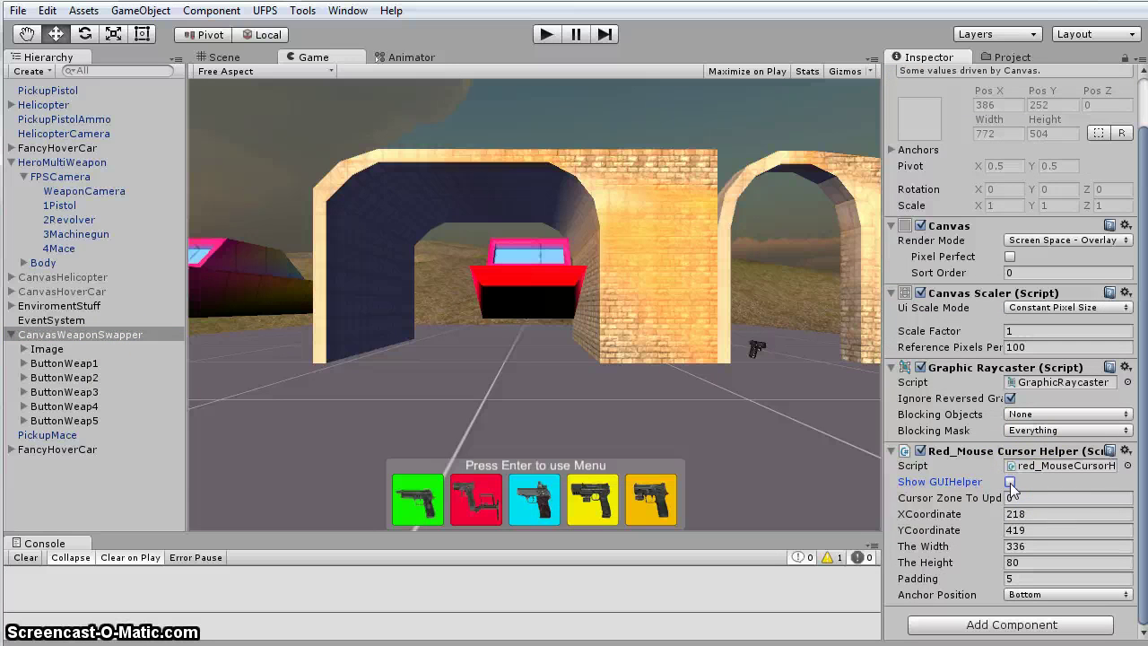
click(1010, 482)
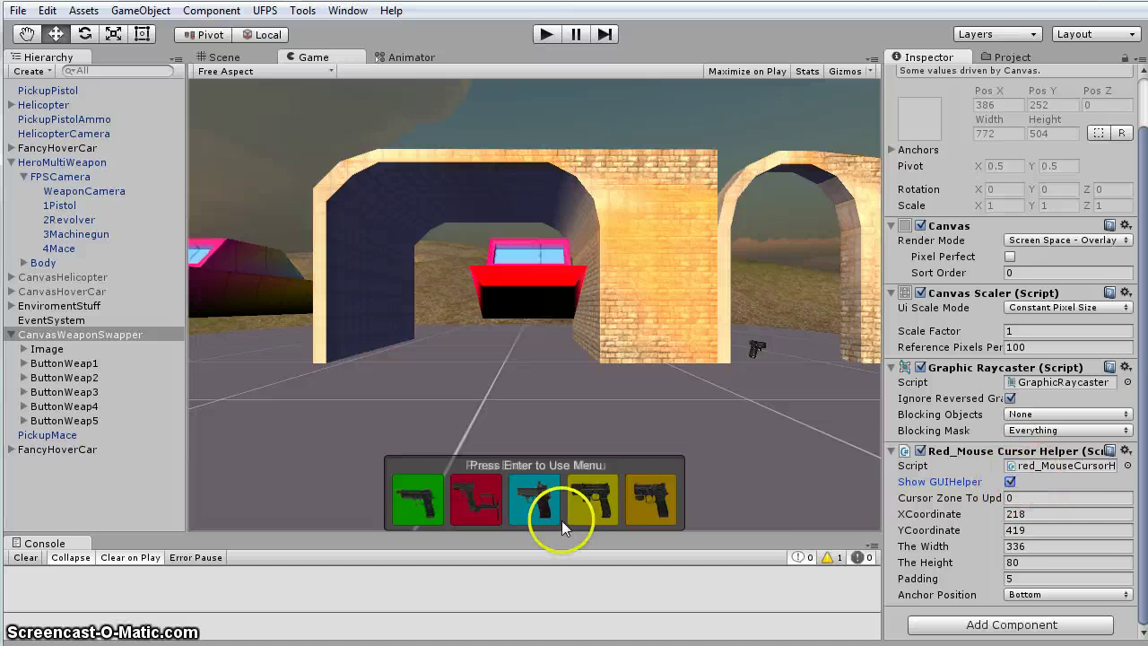
Try the Top anchor position for the cursor helper, restore it to Bottom, and disable Show GUIHelper
click(1041, 594)
click(1040, 575)
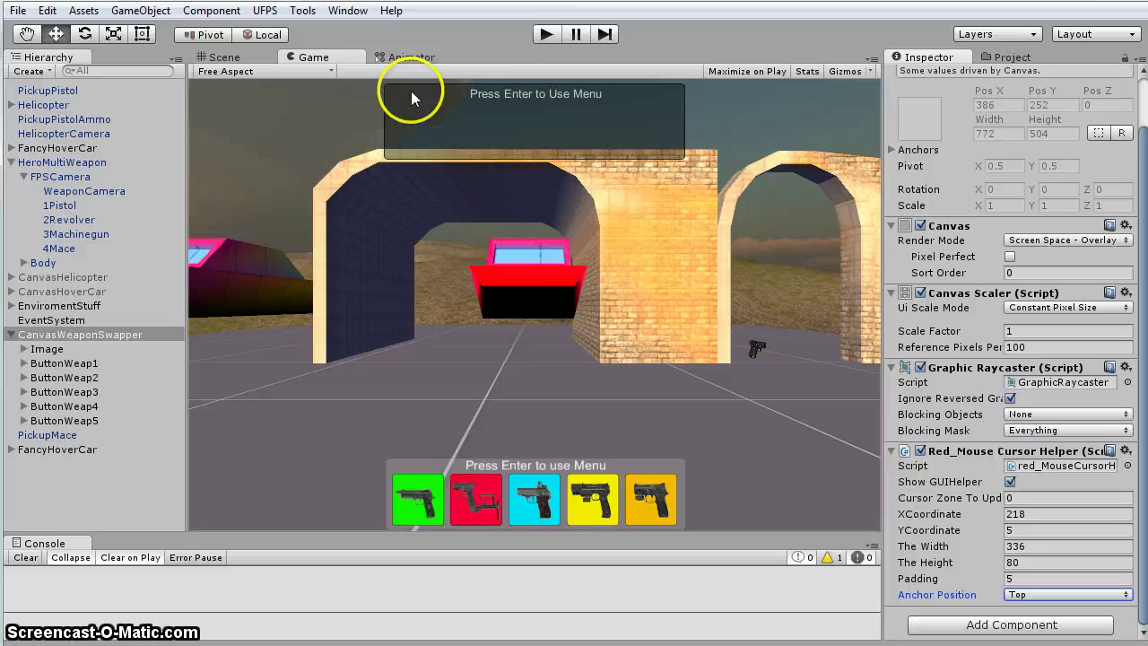
click(1085, 595)
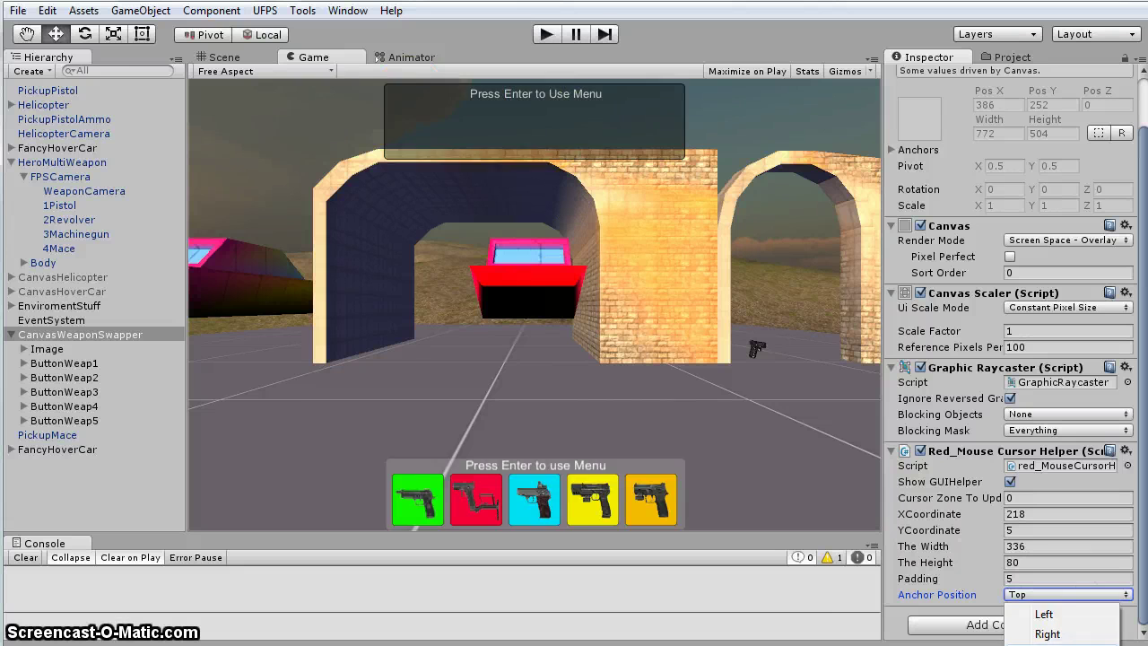
click(1050, 644)
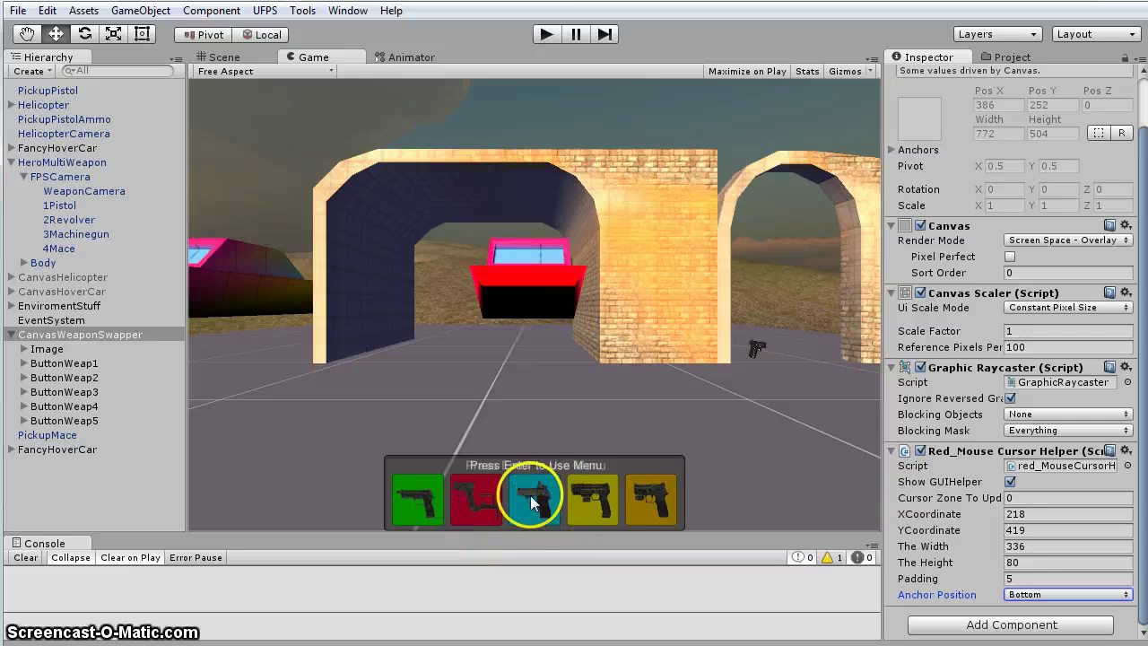
click(1009, 482)
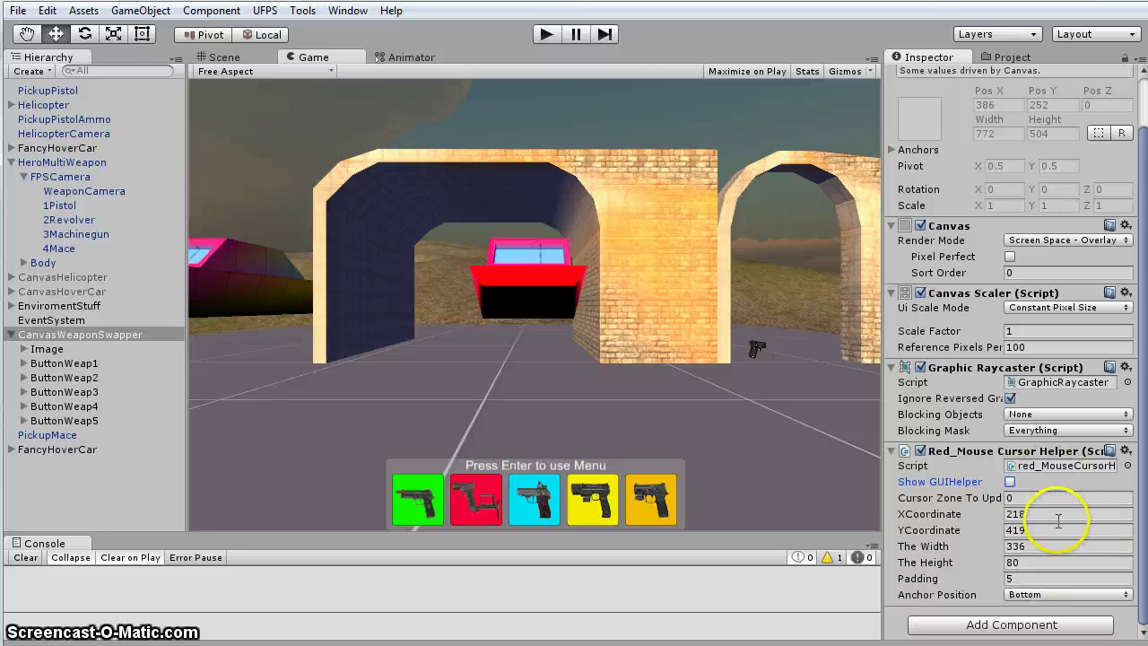
mouse_move(1021, 498)
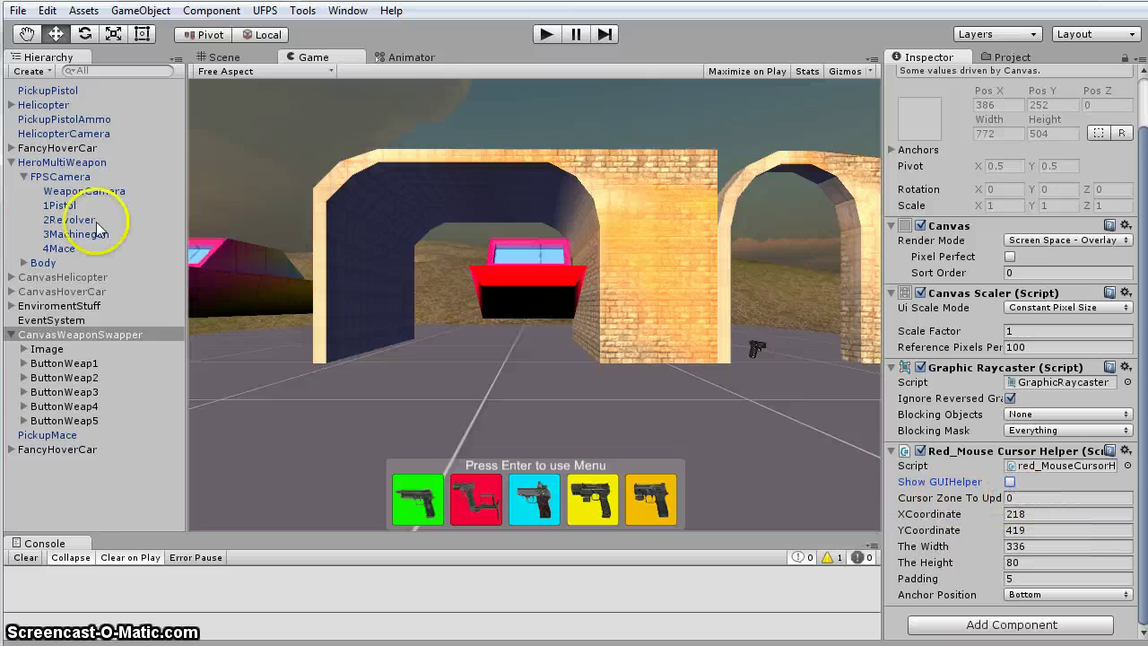
Try adding an extra mouse cursor zone to HeroMultiWeapon's Vp_FPInput, remove it, and compare its zone settings with CanvasWeaponSwapper's cursor helper
click(63, 161)
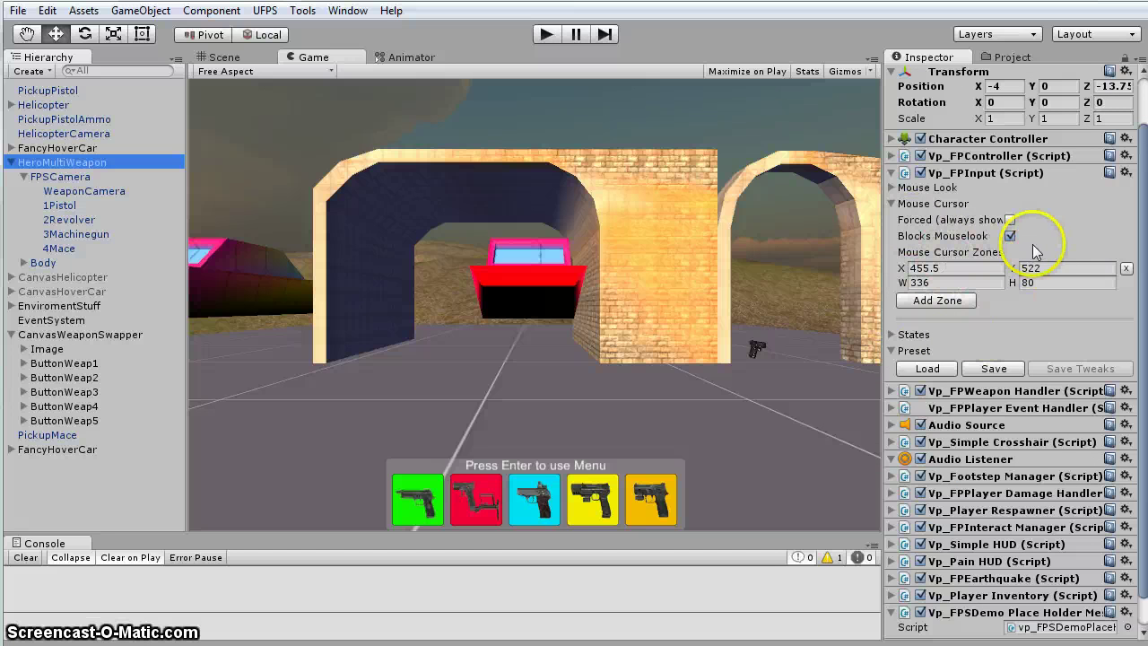
click(953, 299)
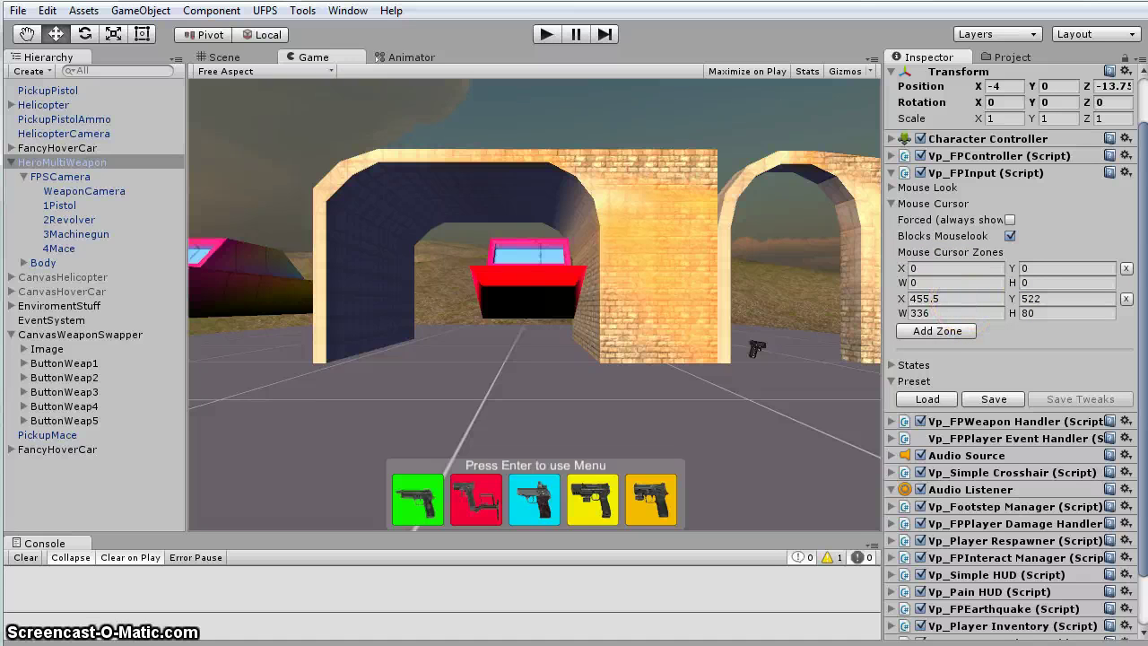
click(1126, 269)
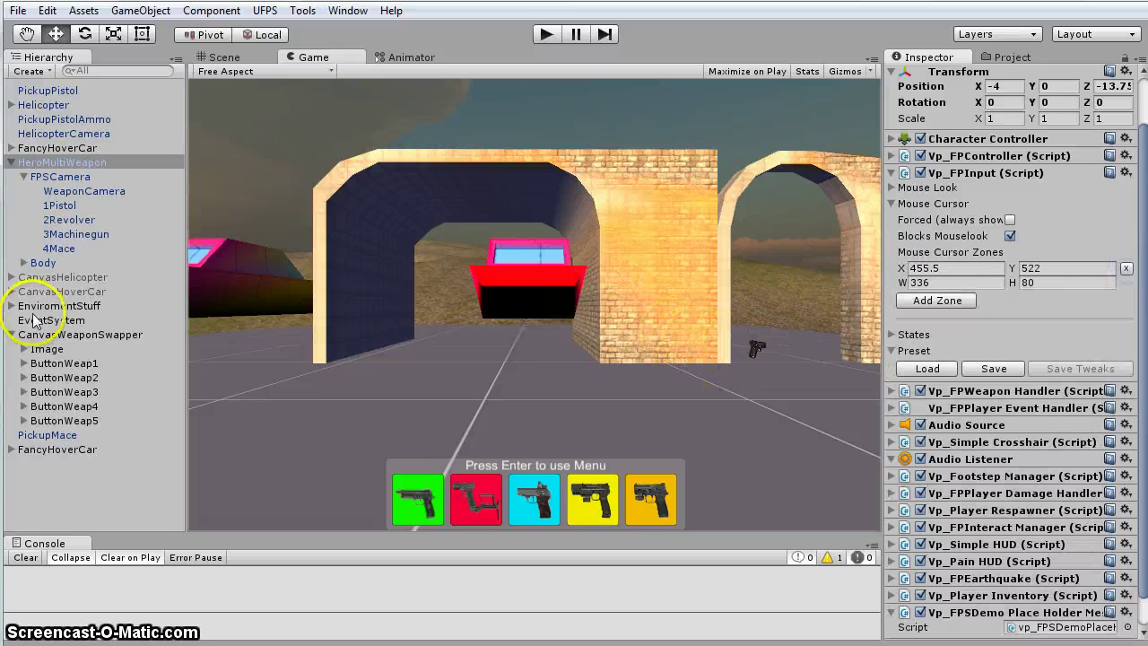
click(82, 334)
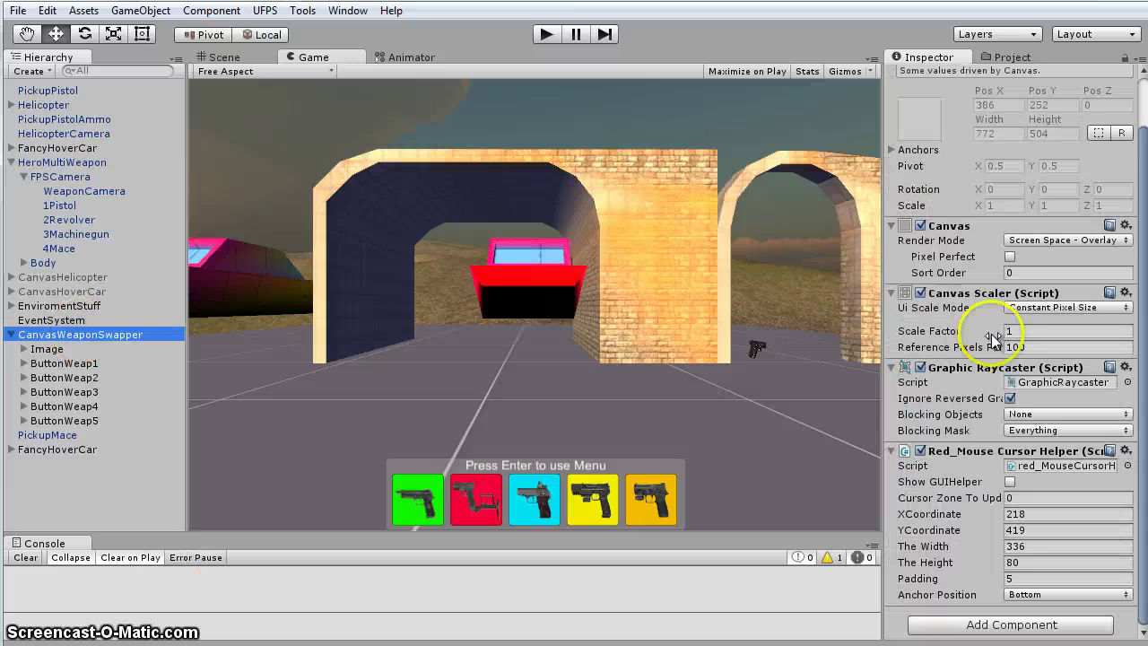
click(62, 162)
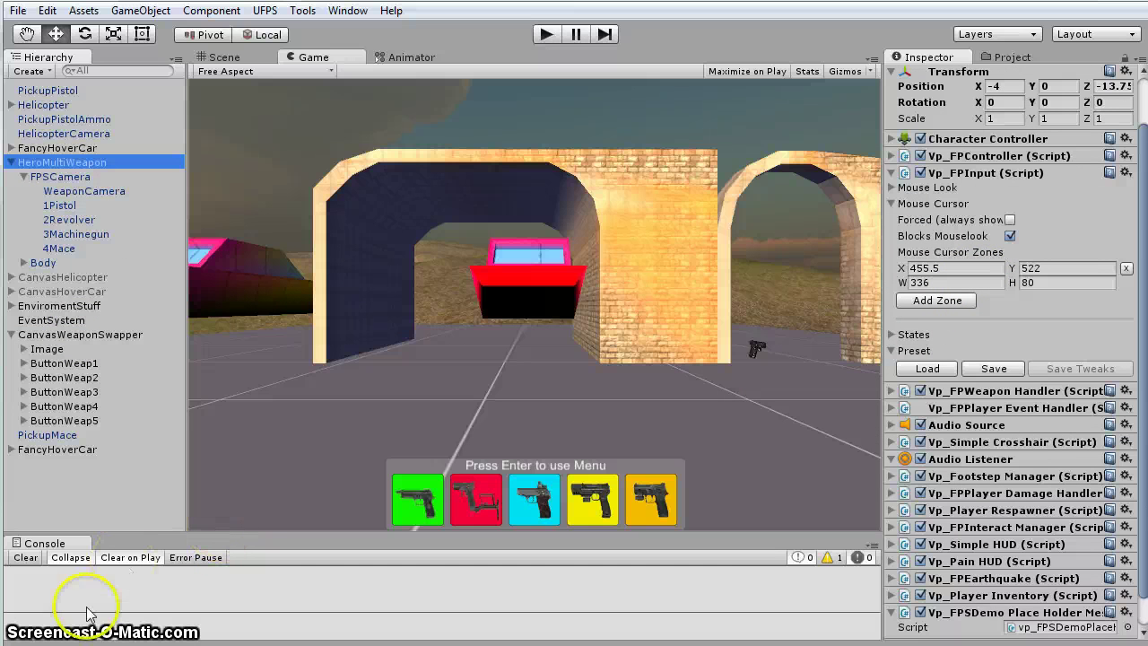
Trace the Weapon 01Third reference in FPSCamera's 1Pistol Red_Weapon Switcher to its object under the Body's right hand
click(59, 205)
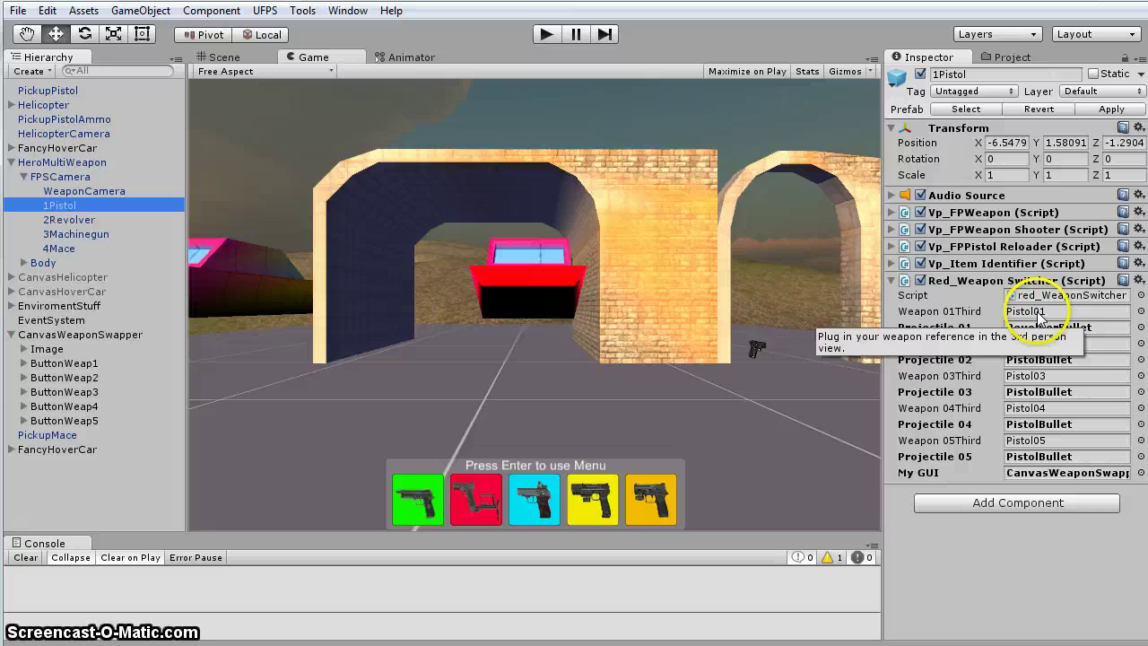
click(1045, 311)
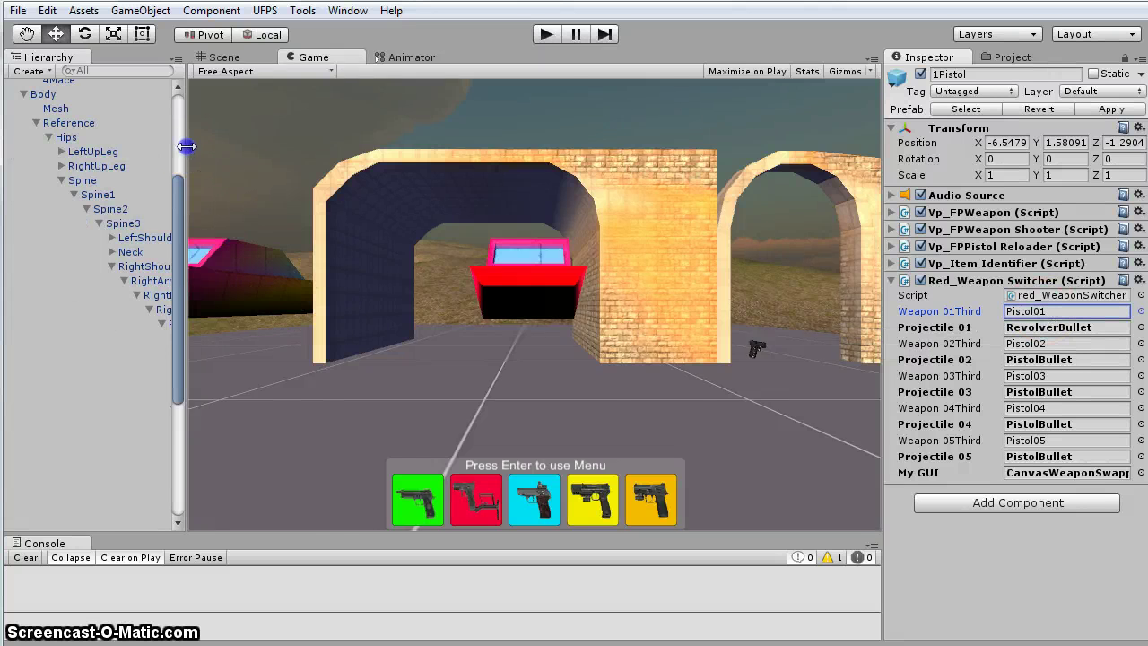
drag(181, 148, 610, 149)
scroll(114, 208, up, 4)
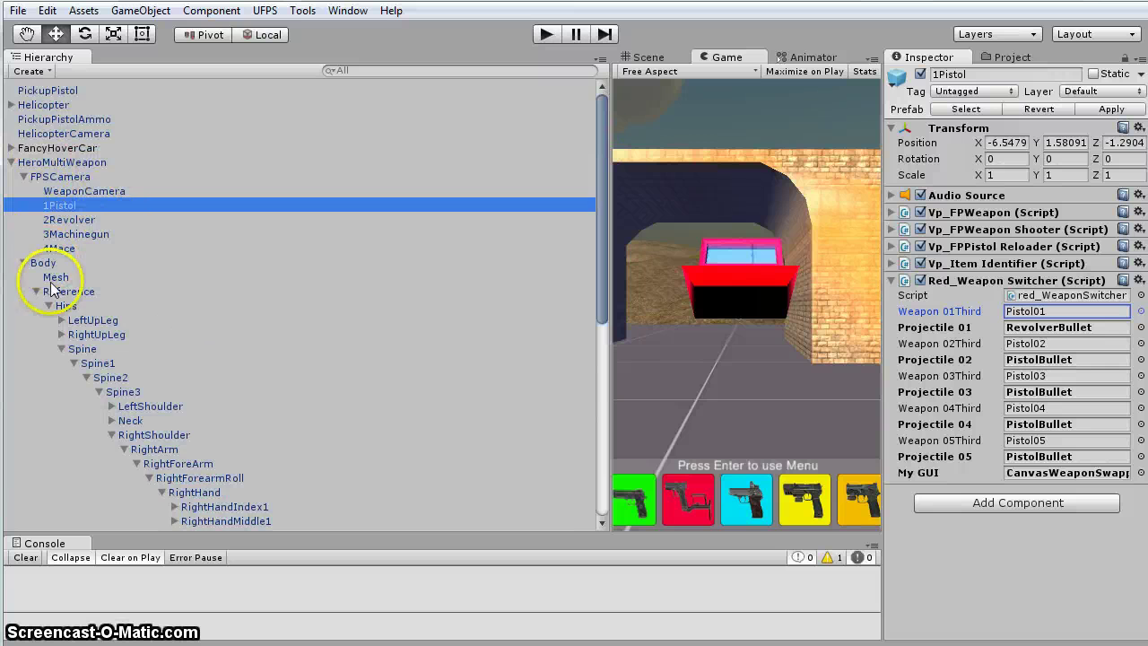
scroll(42, 272, down, 6)
scroll(142, 264, down, 2)
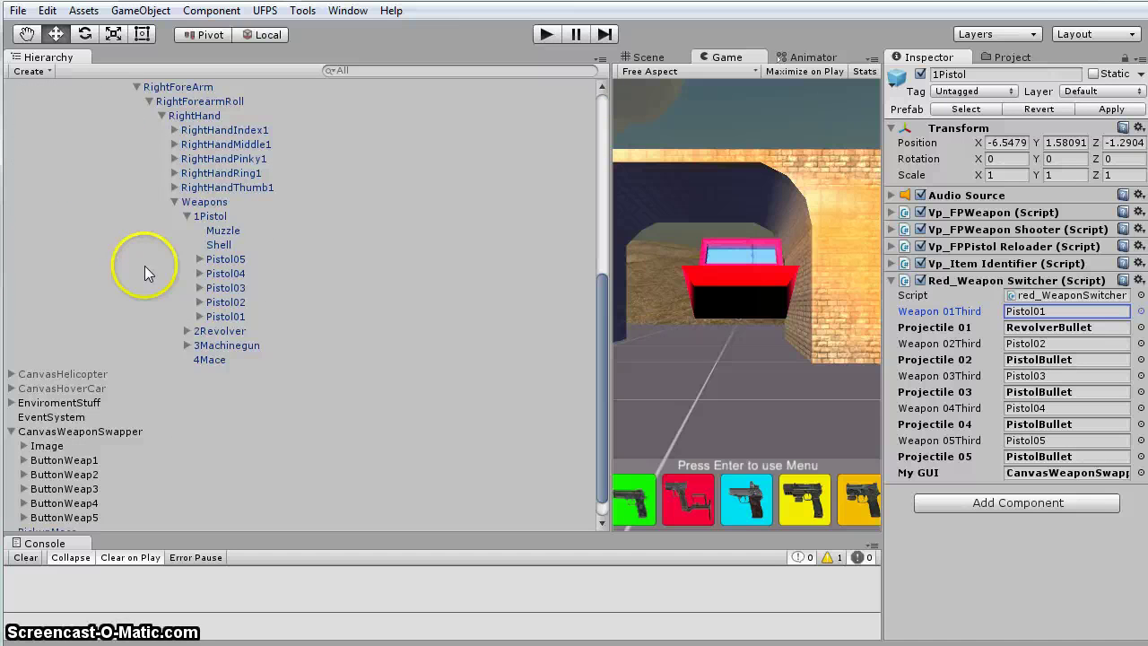
Inspect 1Pistol, 2Revolver, 3Machinegun and 4Mace in the right hand's Weapons group
click(214, 215)
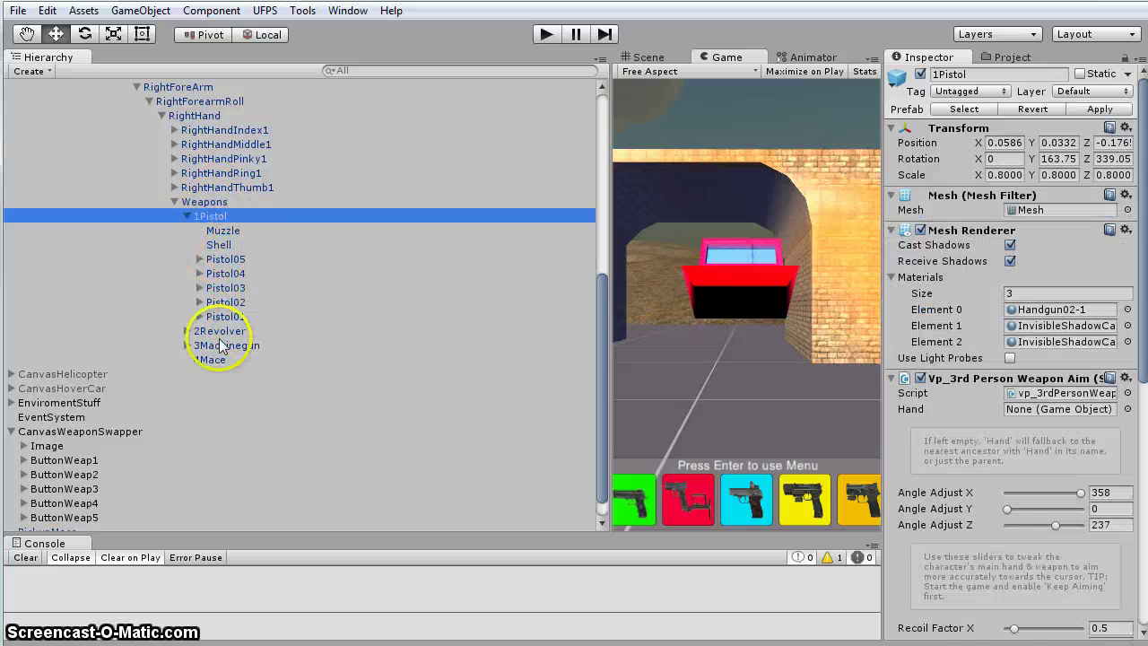
click(215, 330)
click(223, 344)
click(210, 359)
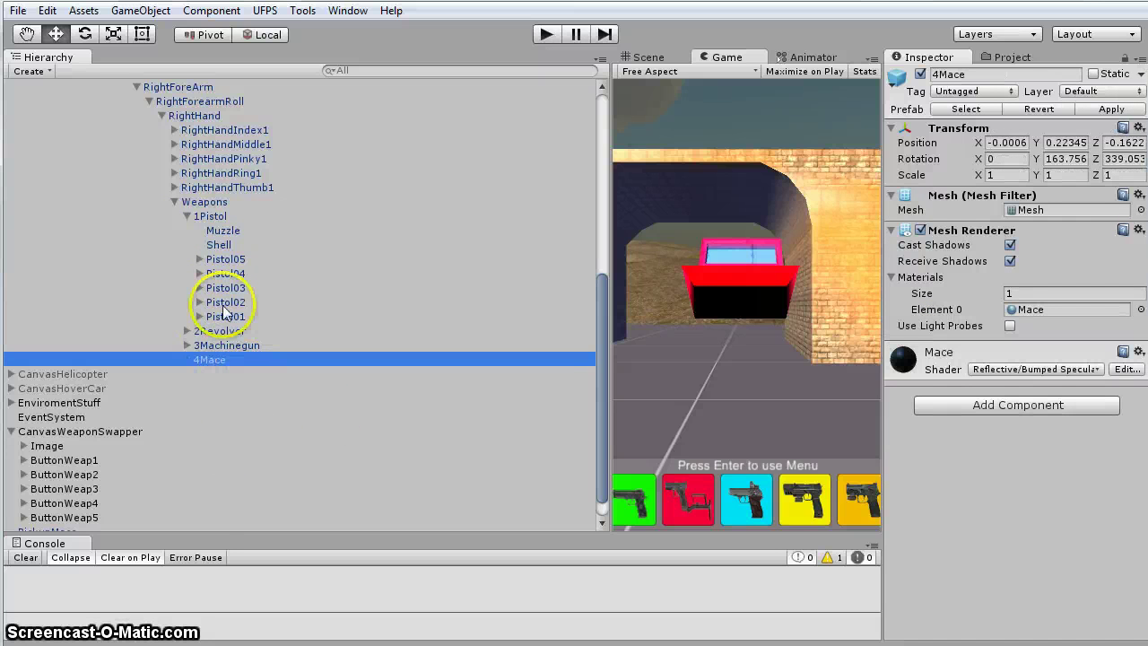
click(199, 219)
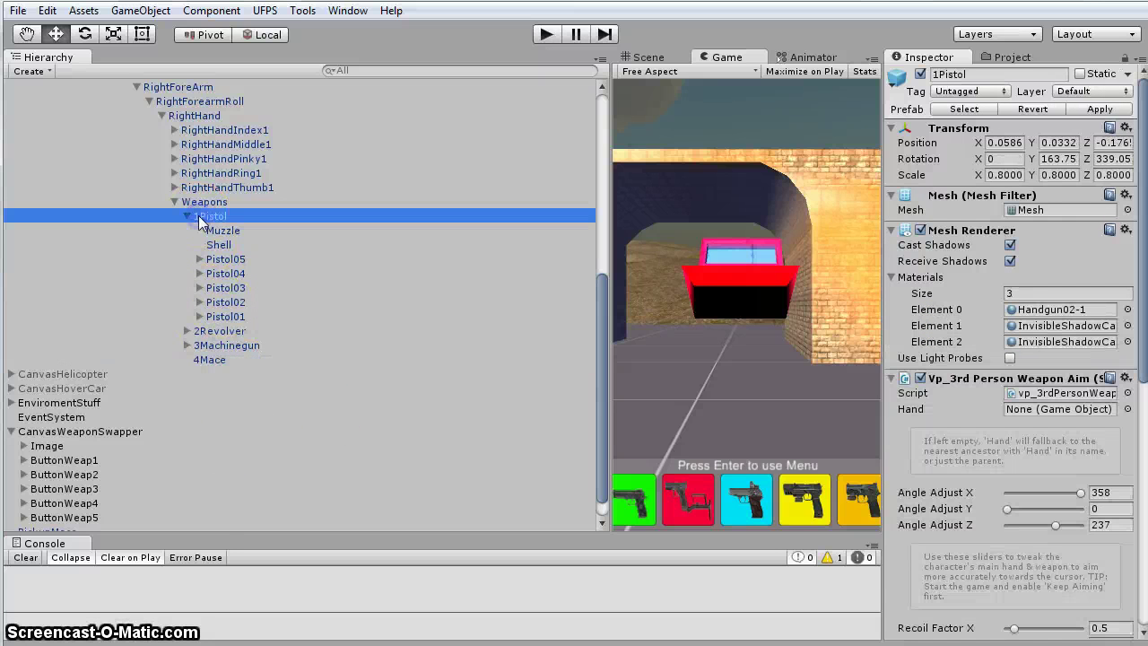
Examine Pistol05 under the third-person 1Pistol and its nested child object
click(232, 260)
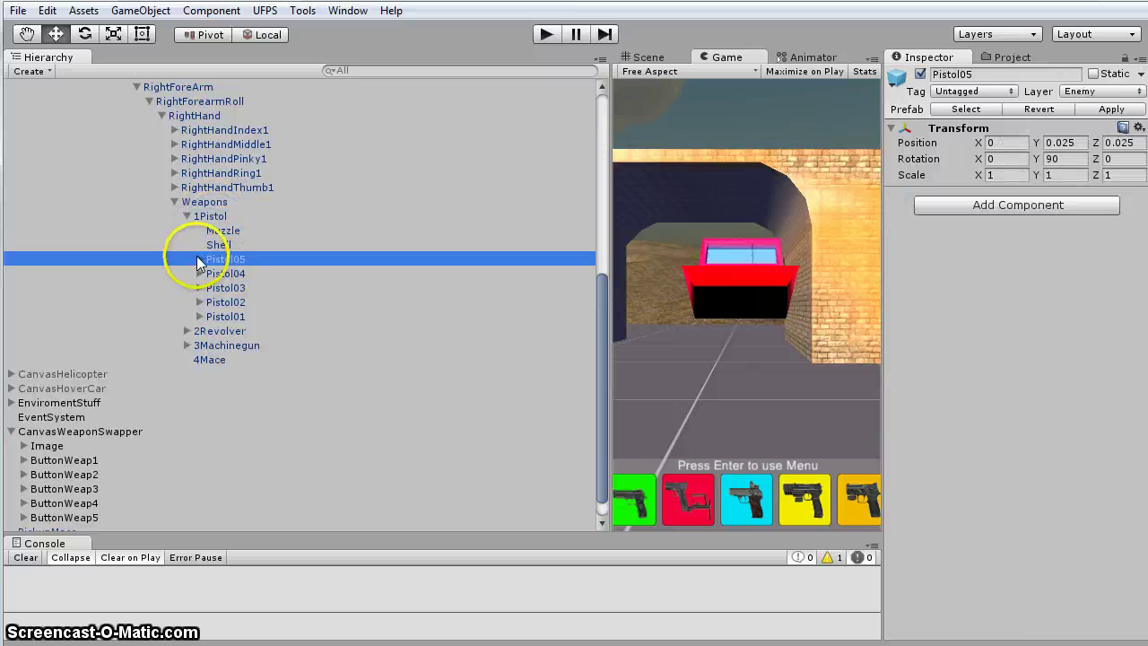
click(199, 259)
click(239, 273)
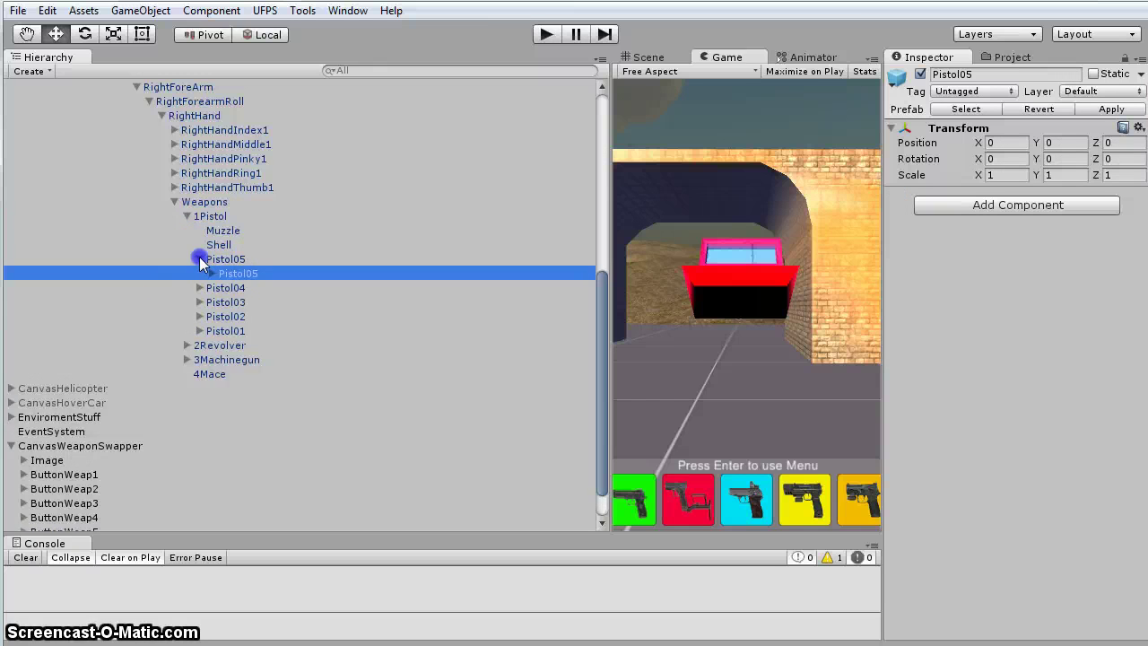
click(199, 259)
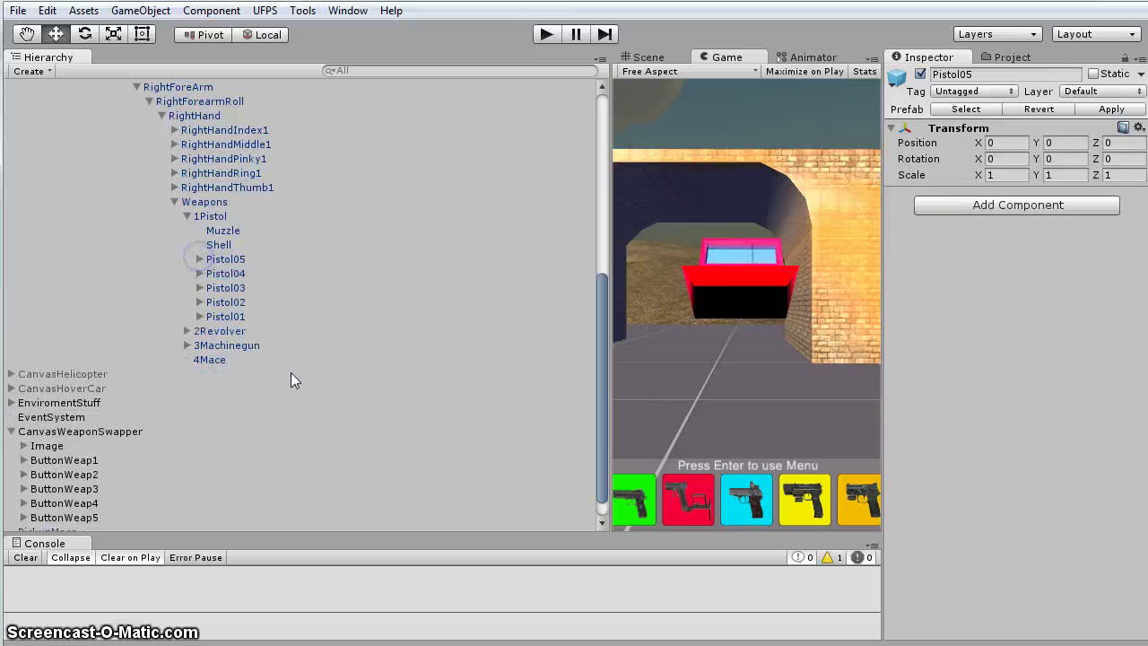
Browse the project assets to the WeaponsHQ4 prefabs and preview the models Pistol01 to Pistol05
click(1023, 56)
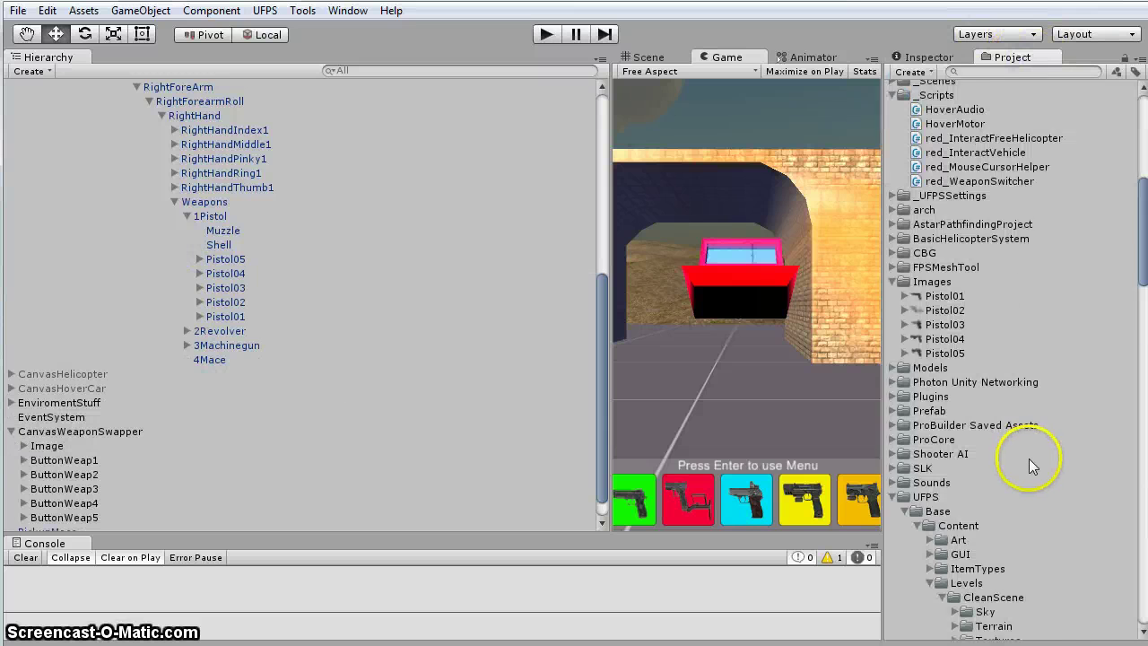
scroll(1032, 455, down, 6)
scroll(1041, 450, up, 12)
scroll(1040, 437, up, 6)
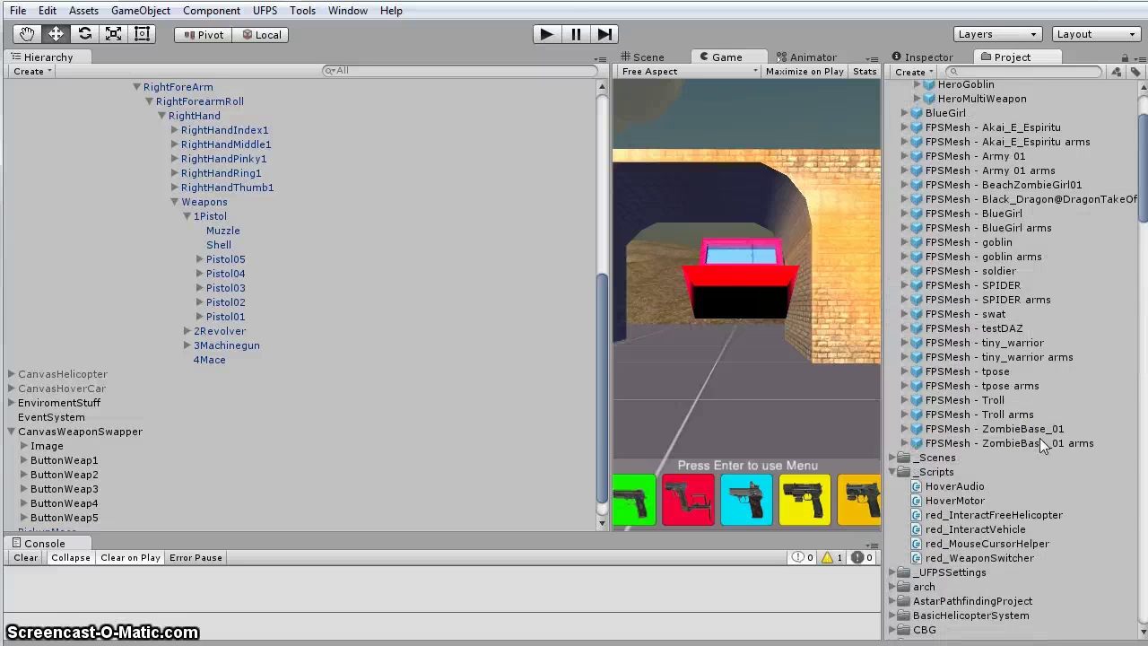
scroll(914, 350, down, 5)
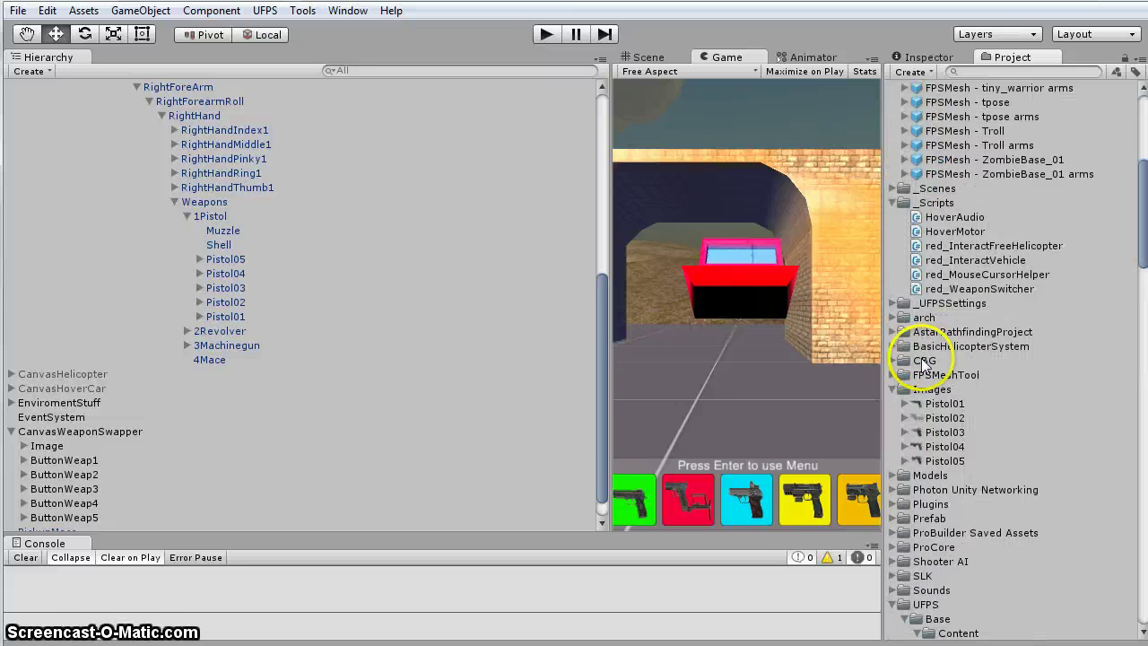
scroll(937, 350, down, 2)
scroll(942, 353, down, 2)
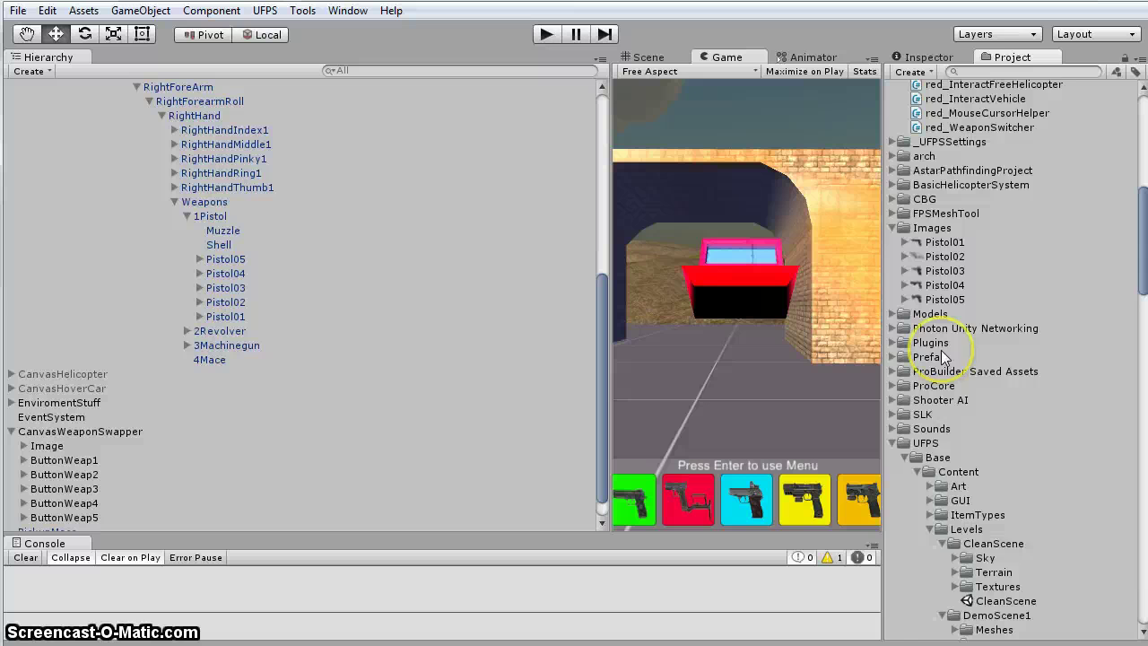
scroll(941, 350, down, 2)
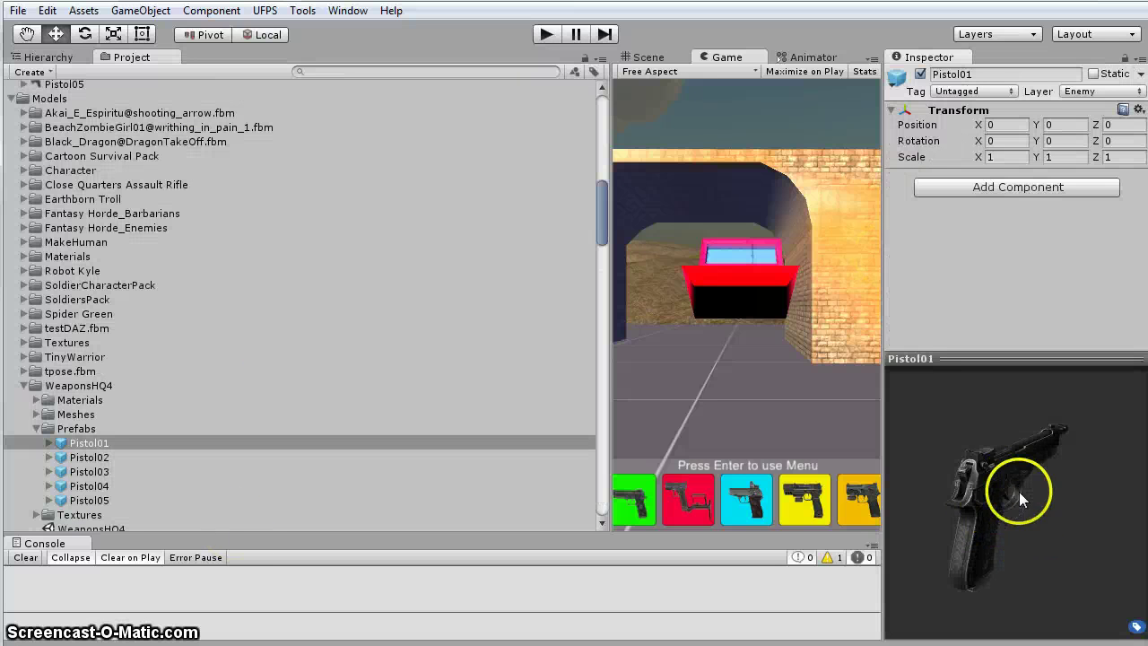
click(90, 456)
click(92, 471)
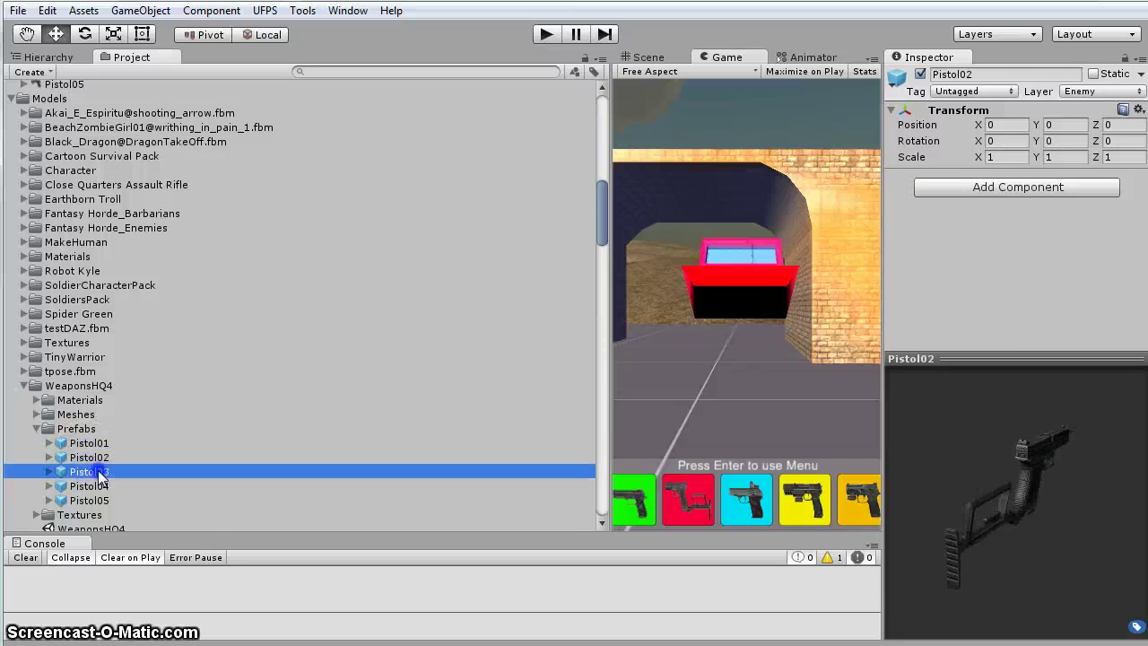
click(104, 486)
click(103, 498)
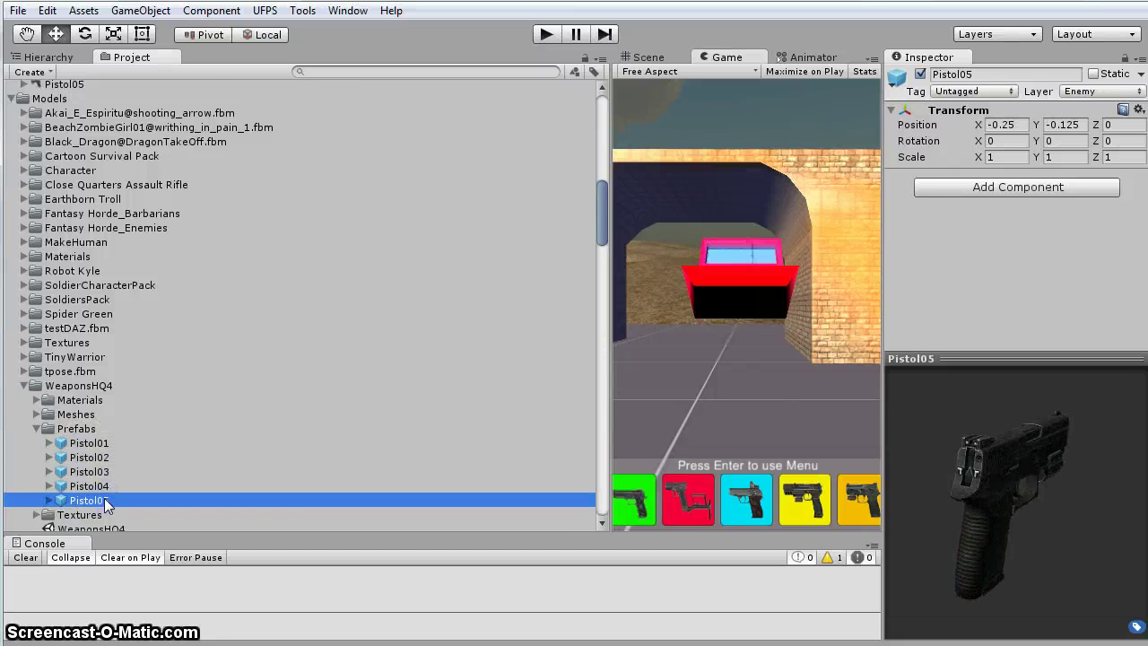
Narrow the hierarchy and deactivate 2Revolver, 3Machinegun and 4Mace in the right hand's Weapons group
click(50, 57)
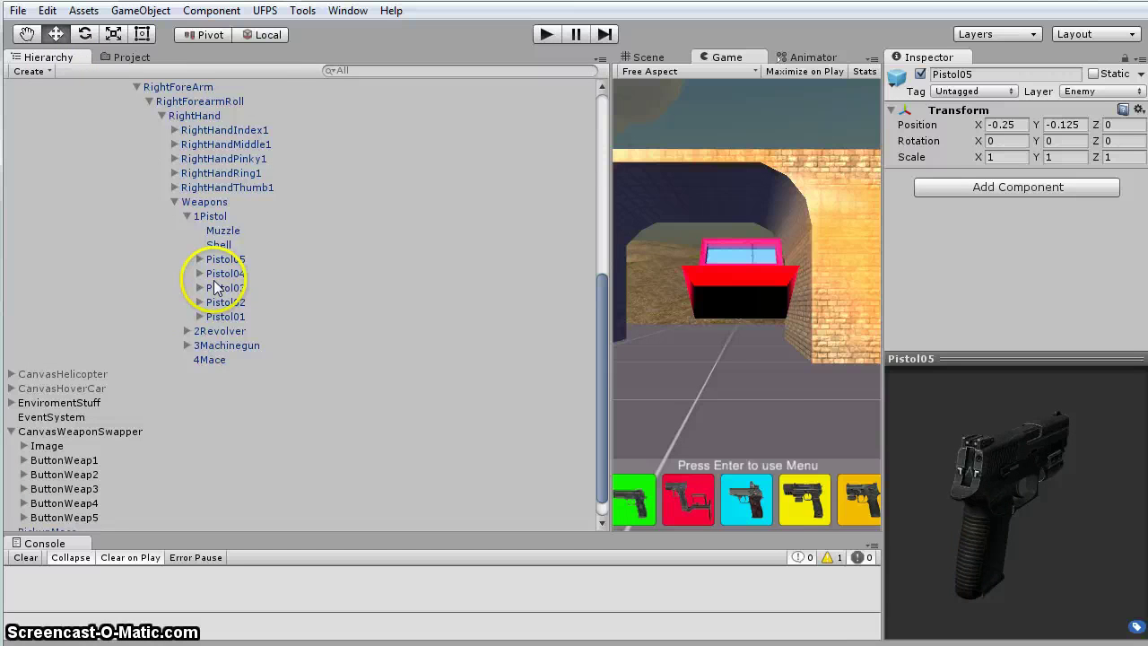
drag(610, 223, 341, 236)
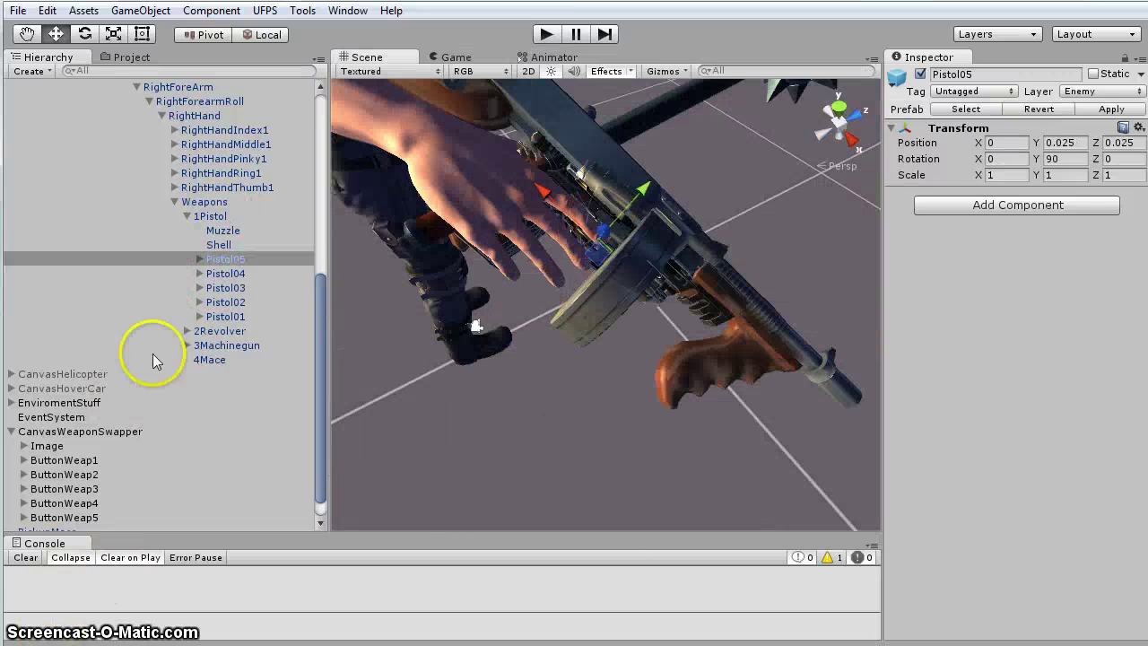
click(224, 331)
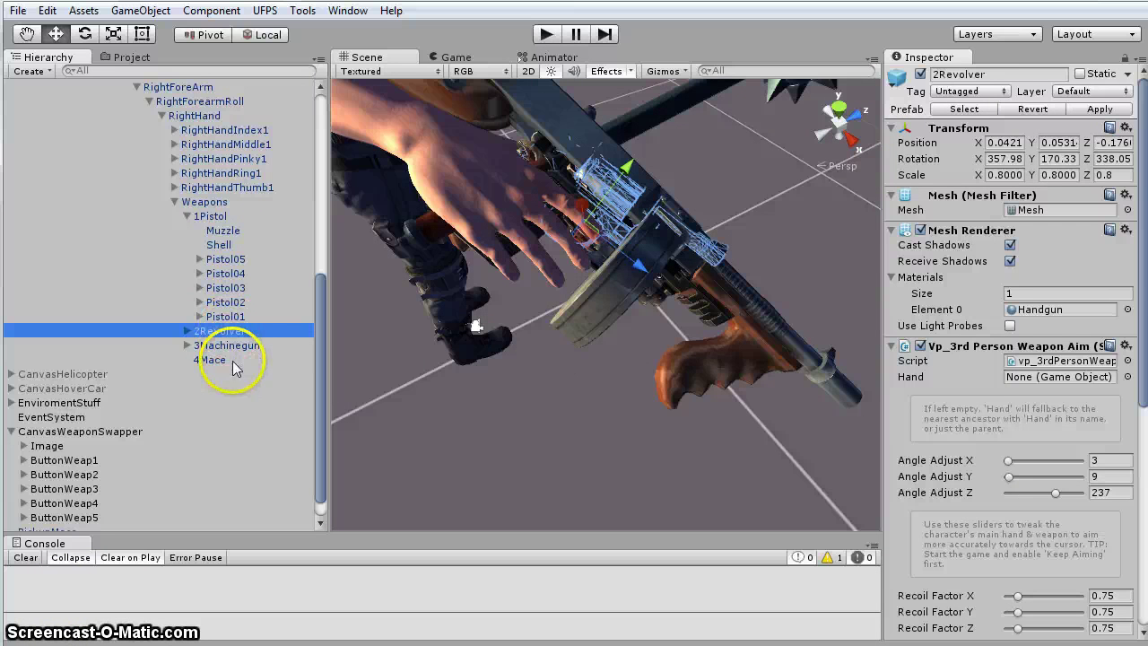
shift+click(229, 359)
click(921, 75)
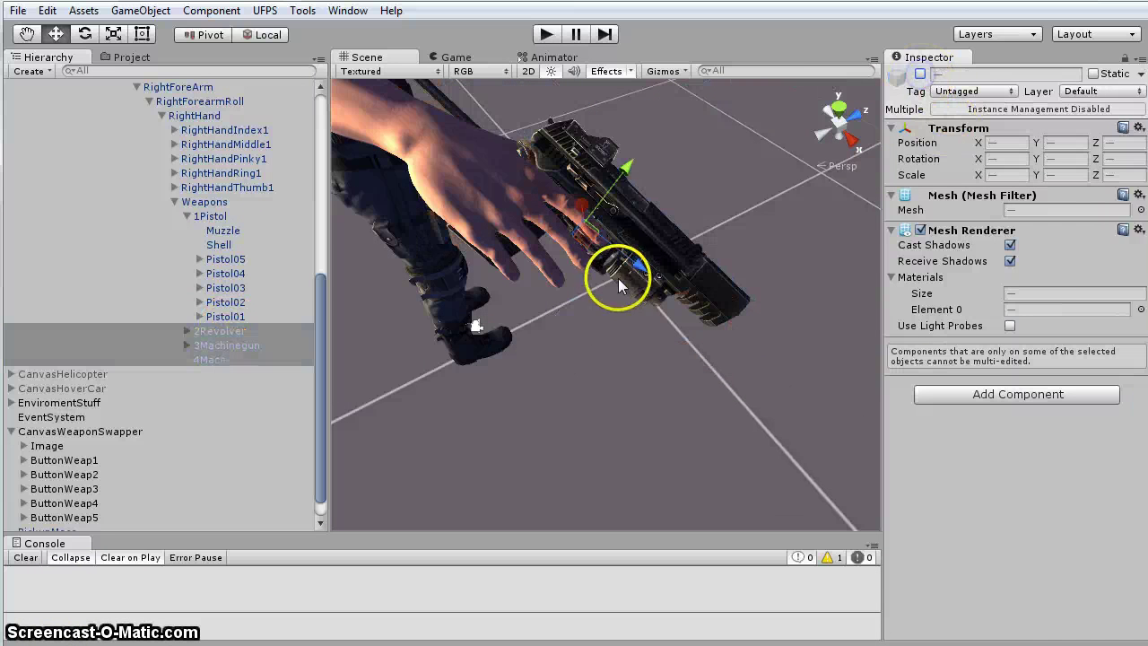
Inspect the third-person 1Pistol in the Scene view, and deactivate and reactivate its child Pistol01
click(215, 217)
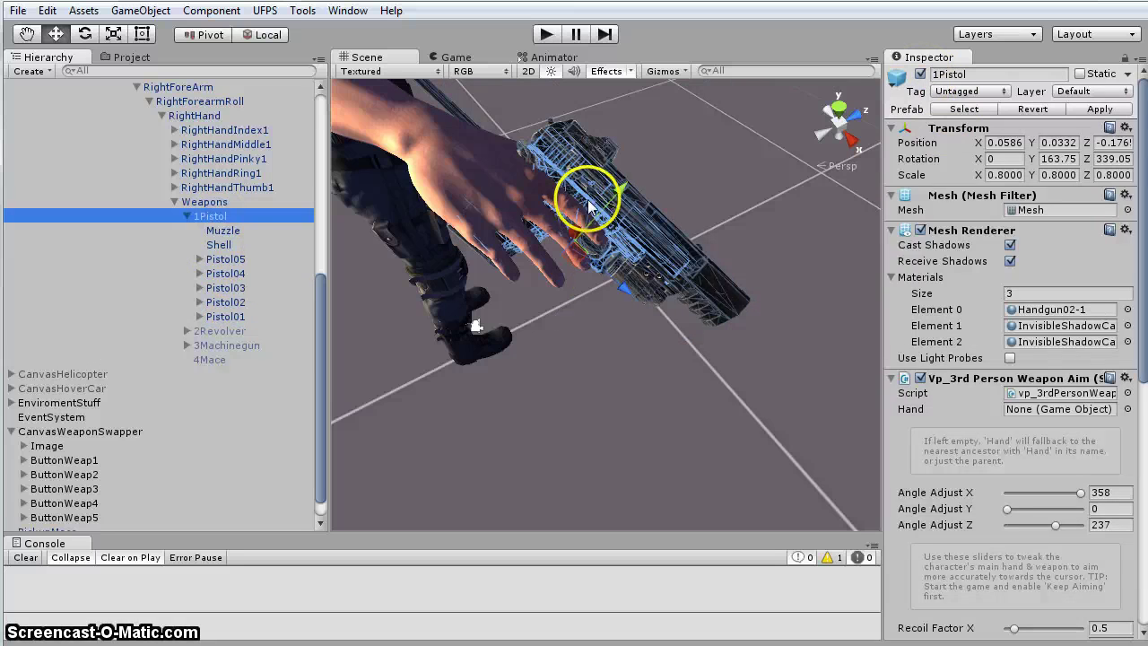
click(240, 316)
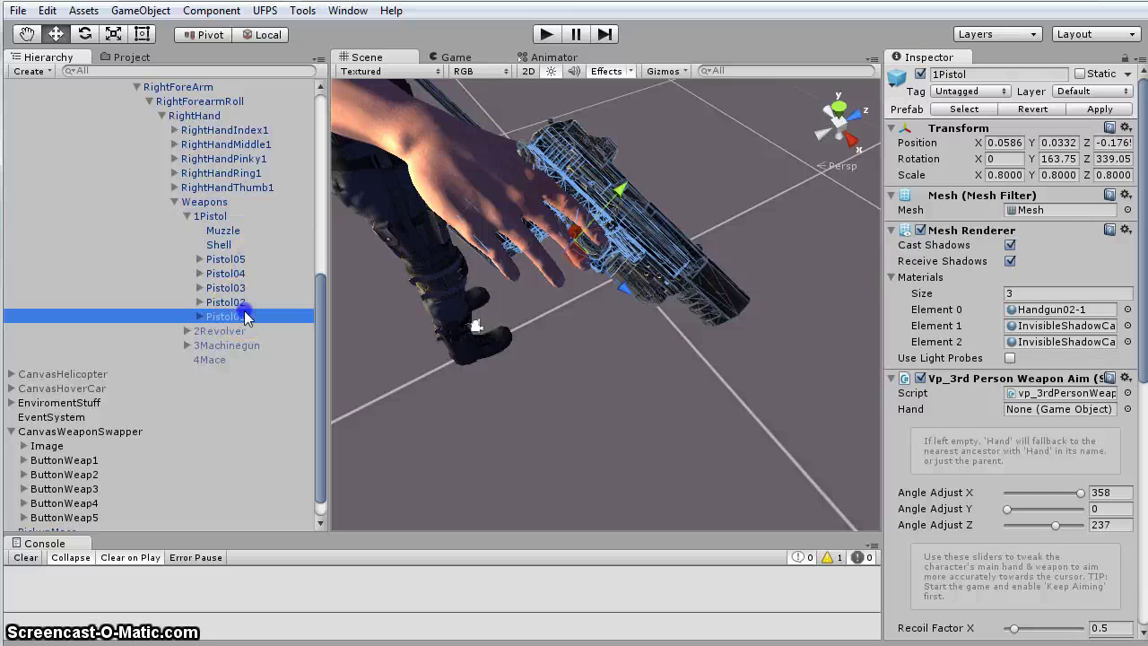
click(921, 74)
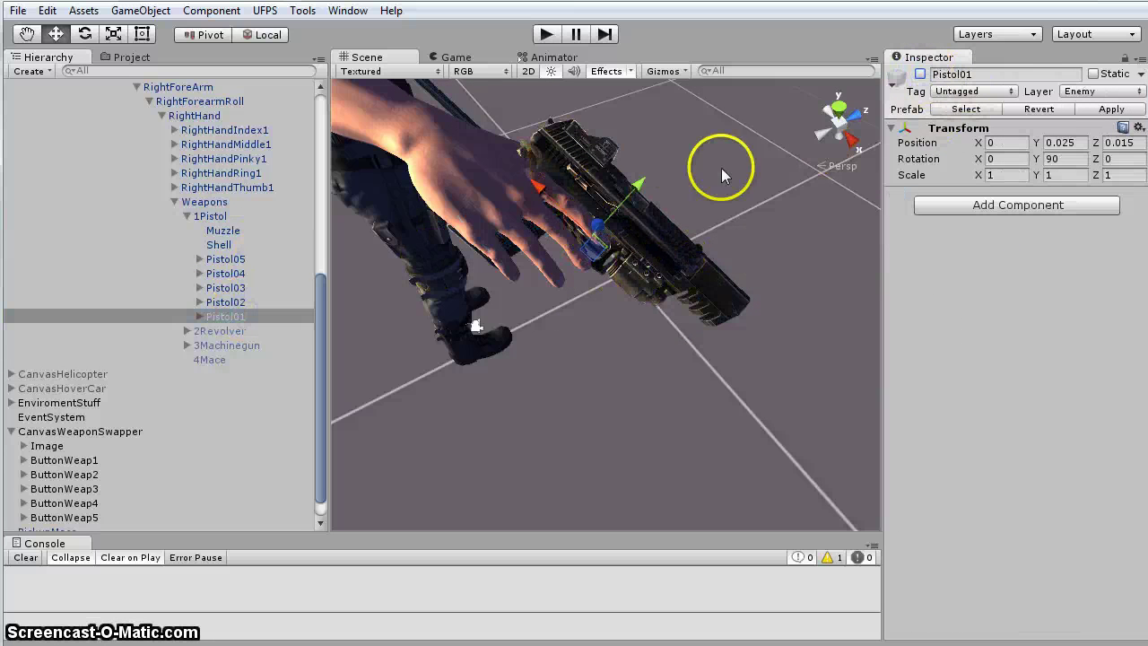
click(921, 74)
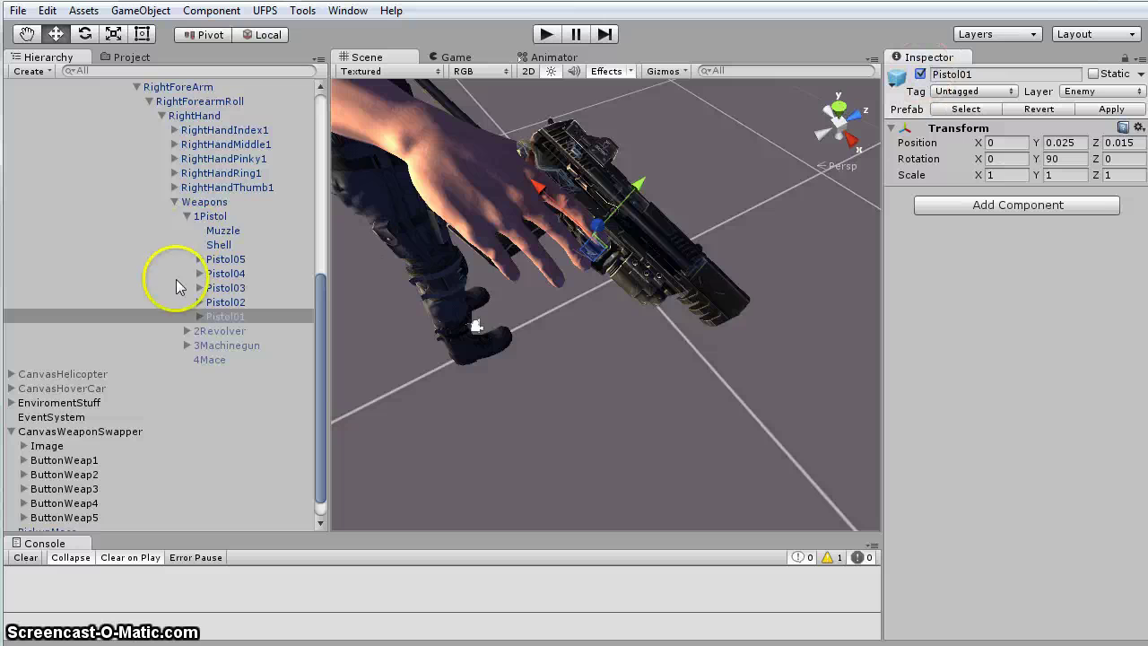
Reactivate 2Revolver, 3Machinegun and 4Mace in the right hand's Weapons group
click(223, 330)
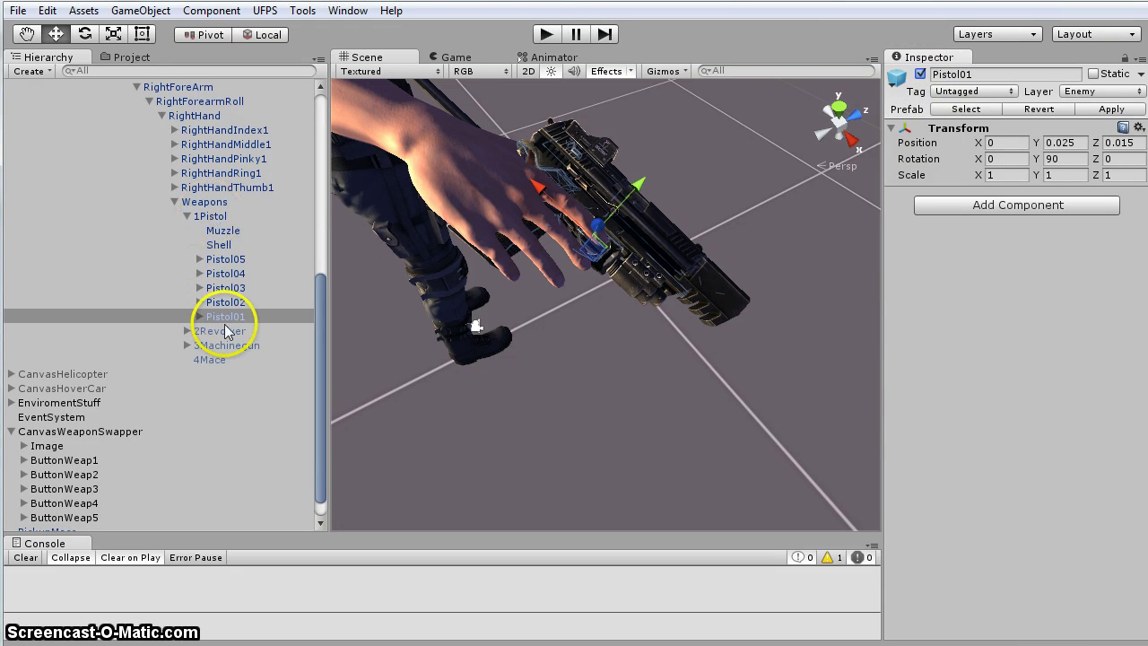
shift+click(219, 362)
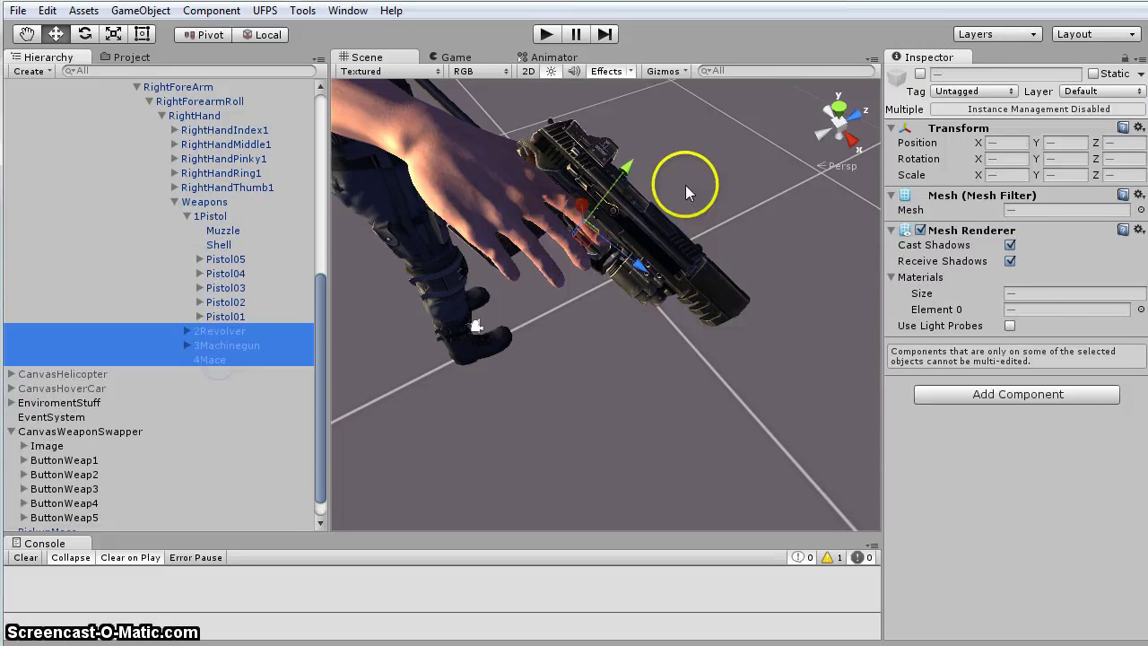
click(921, 74)
Trace 1Pistol's Red_Weapon Switcher references Pistol01 to Pistol05 and its CanvasWeaponSwapper GUI reference to their objects in the hierarchy
click(226, 259)
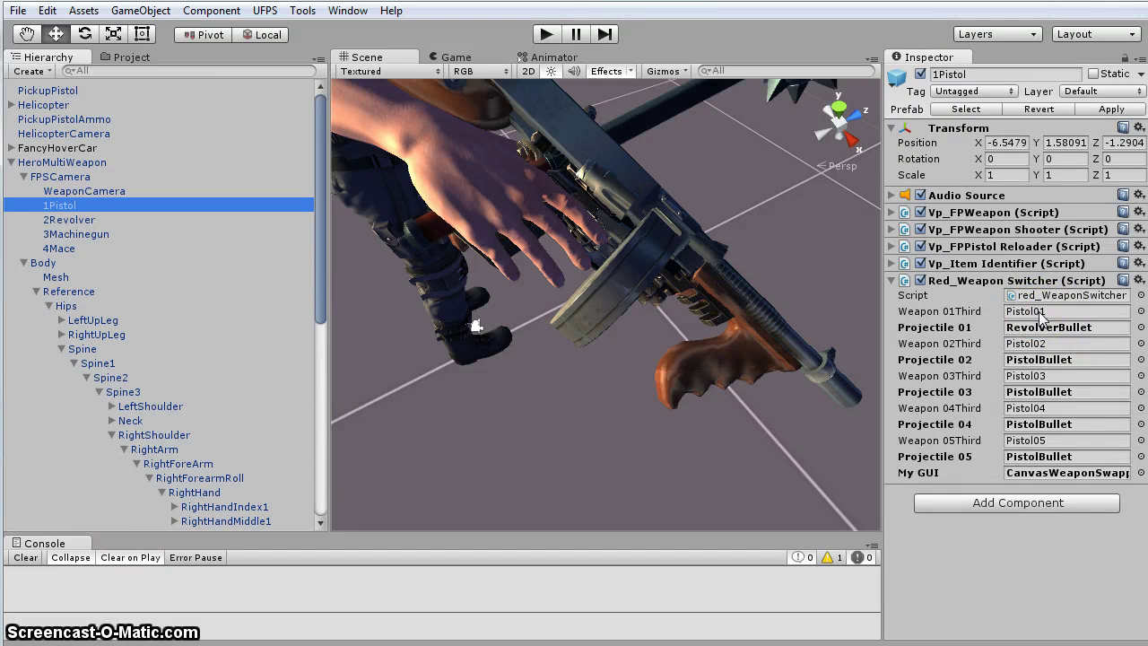
click(1041, 312)
click(1062, 345)
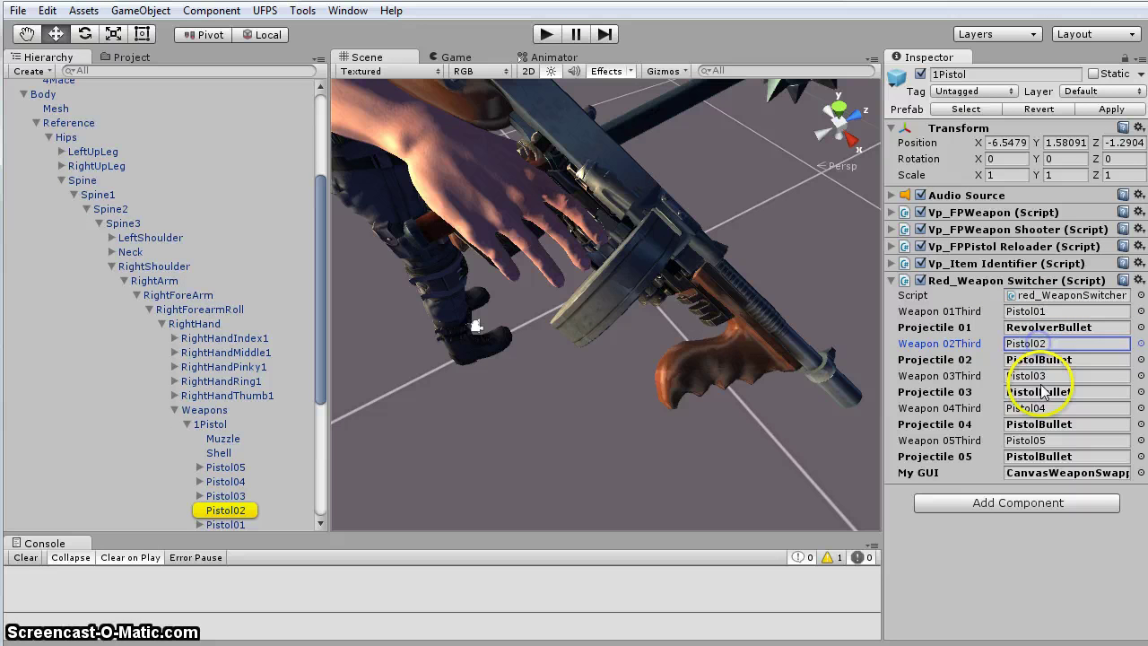
click(1051, 376)
click(1045, 409)
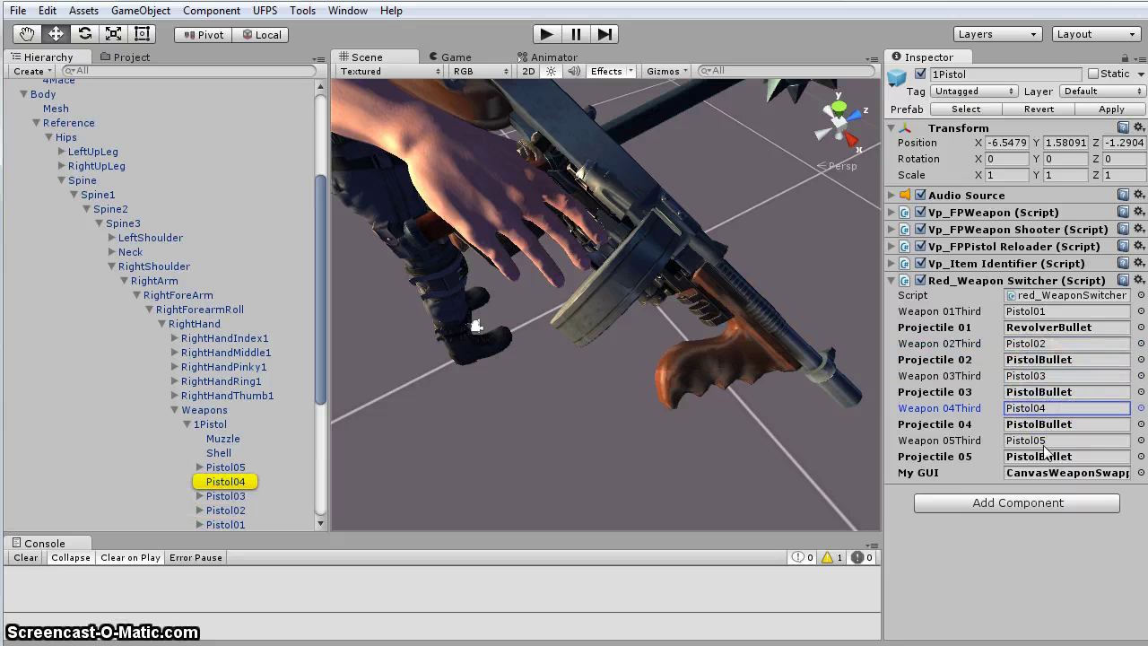
click(1045, 441)
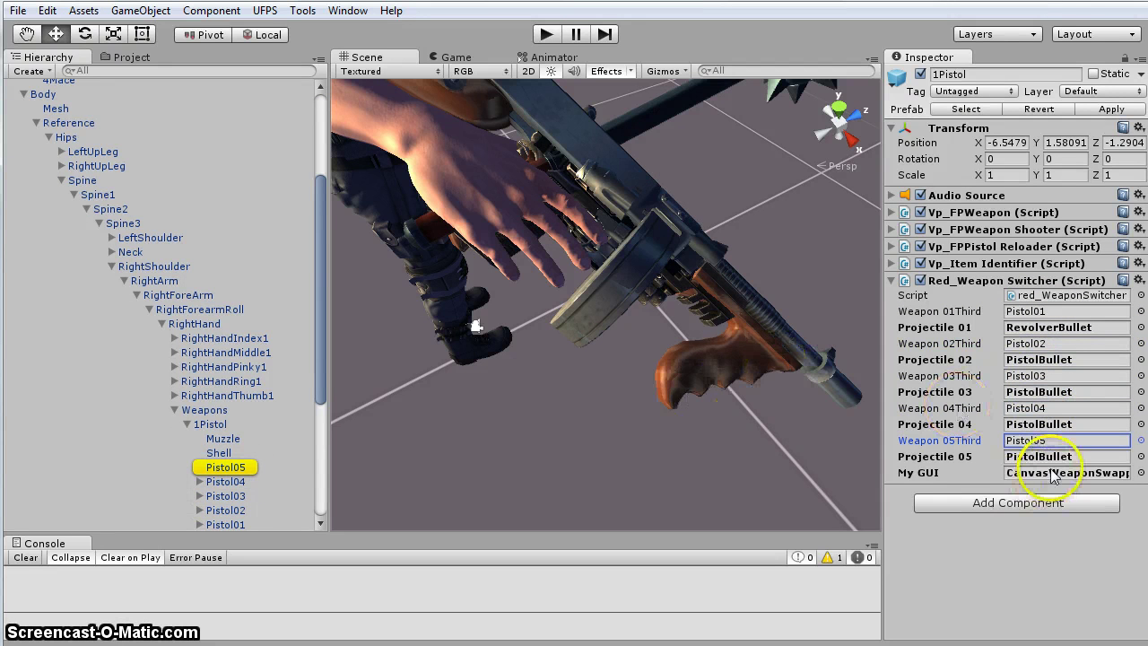
click(1054, 475)
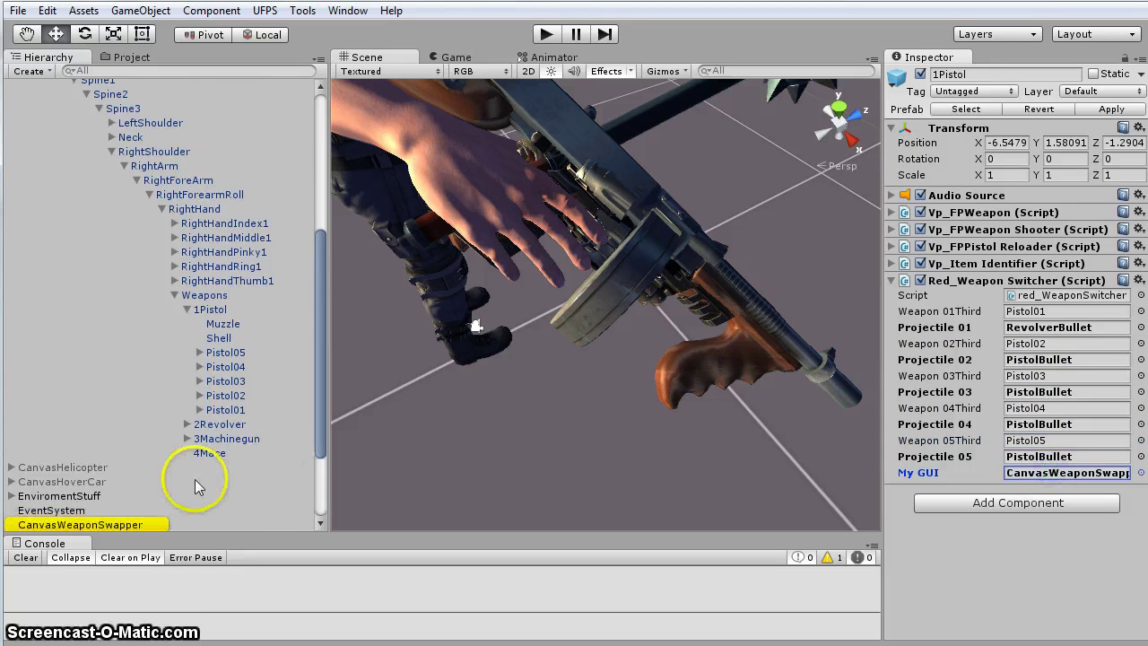
scroll(193, 480, down, 3)
scroll(189, 482, down, 1)
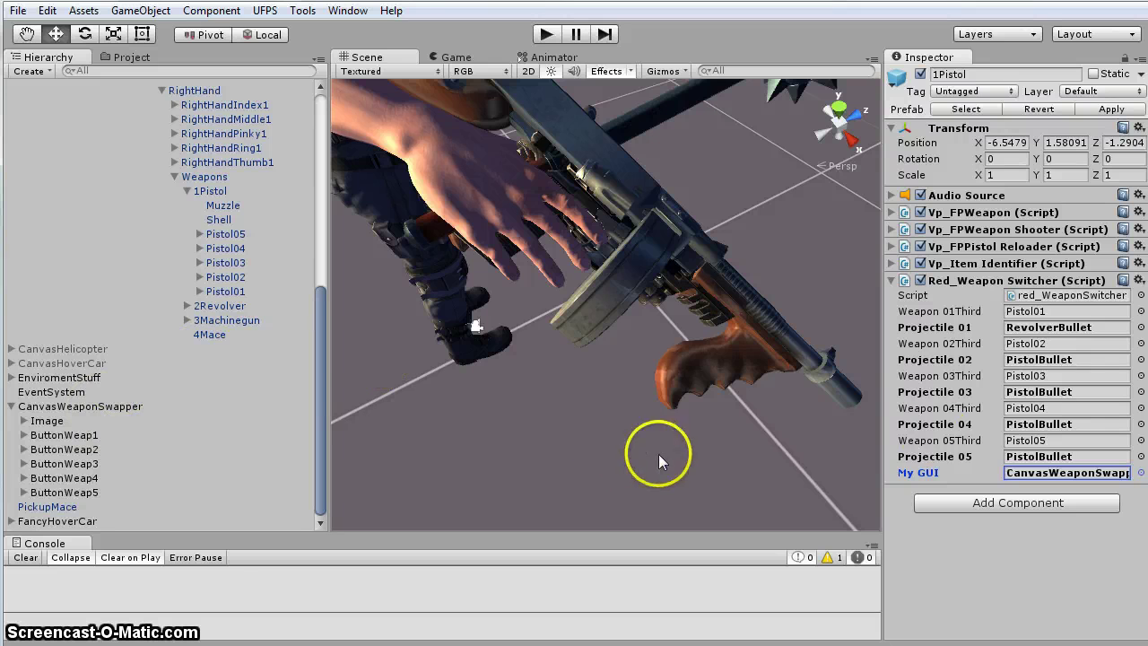
Locate the prefabs assigned to Projectile 01 and Projectile 02 among the project assets
click(1069, 328)
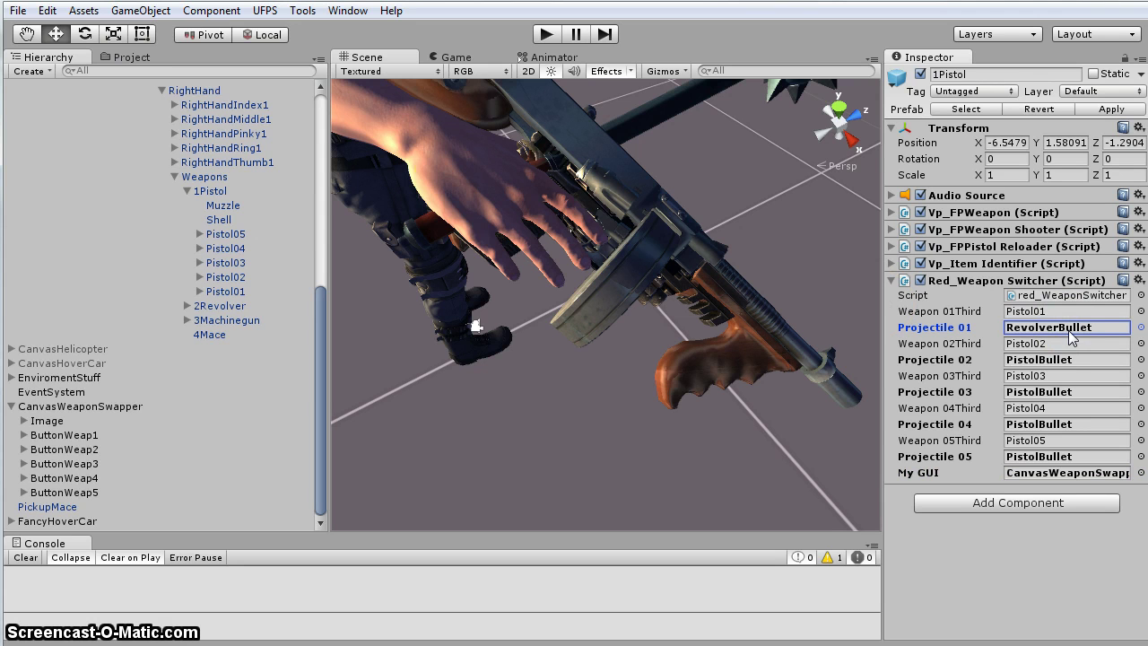
click(124, 56)
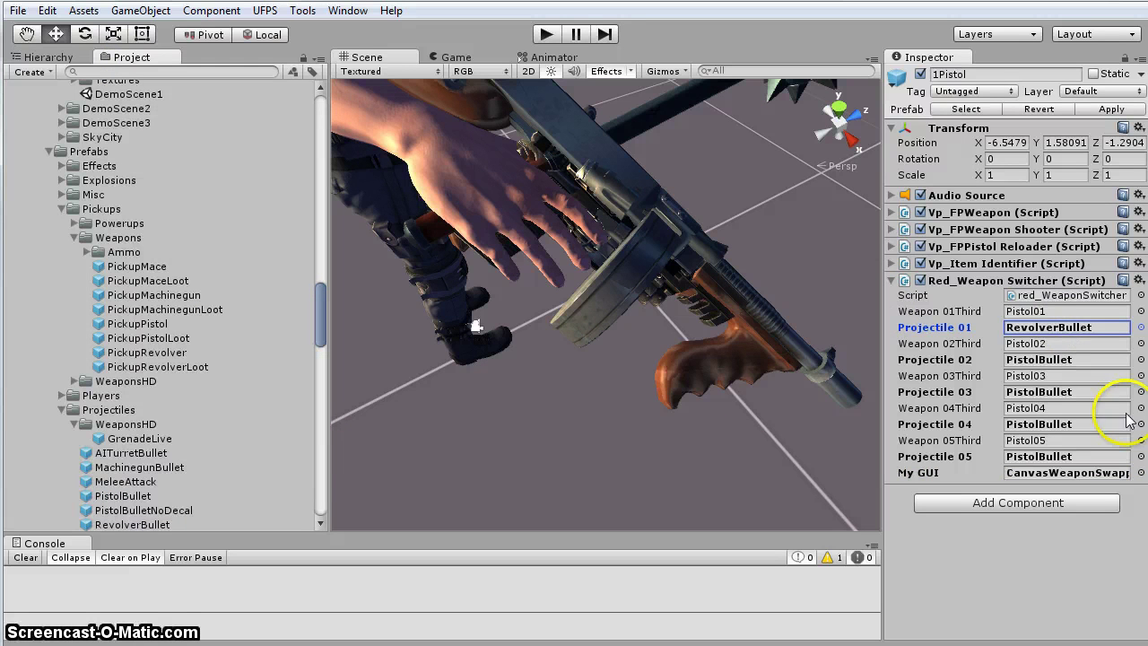
click(1067, 327)
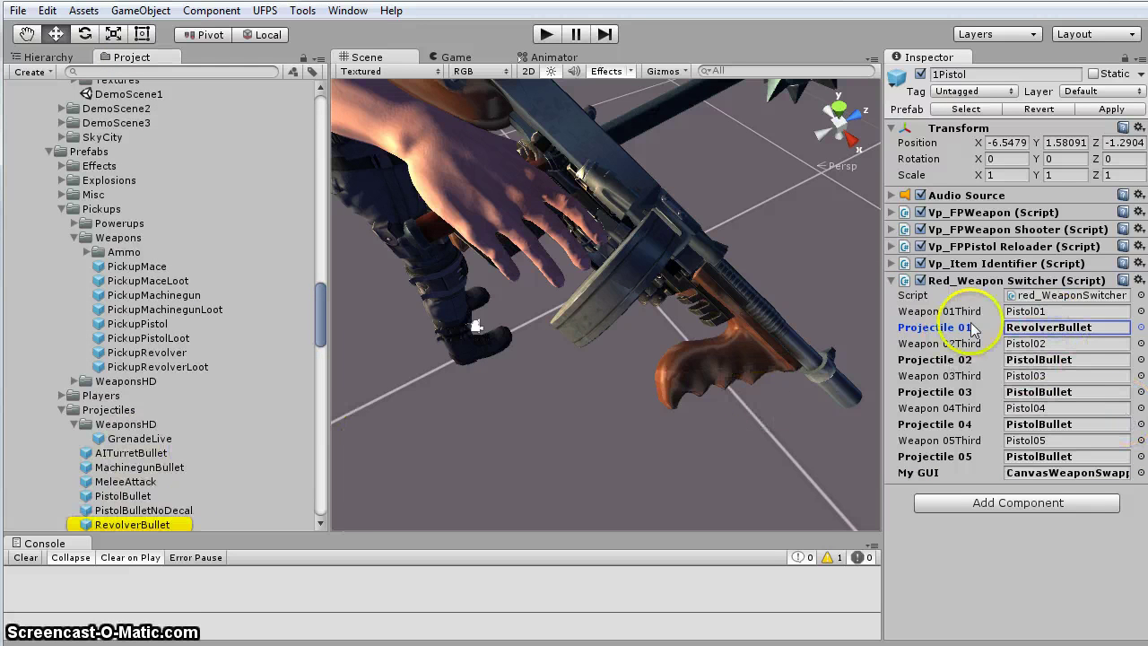
click(1064, 360)
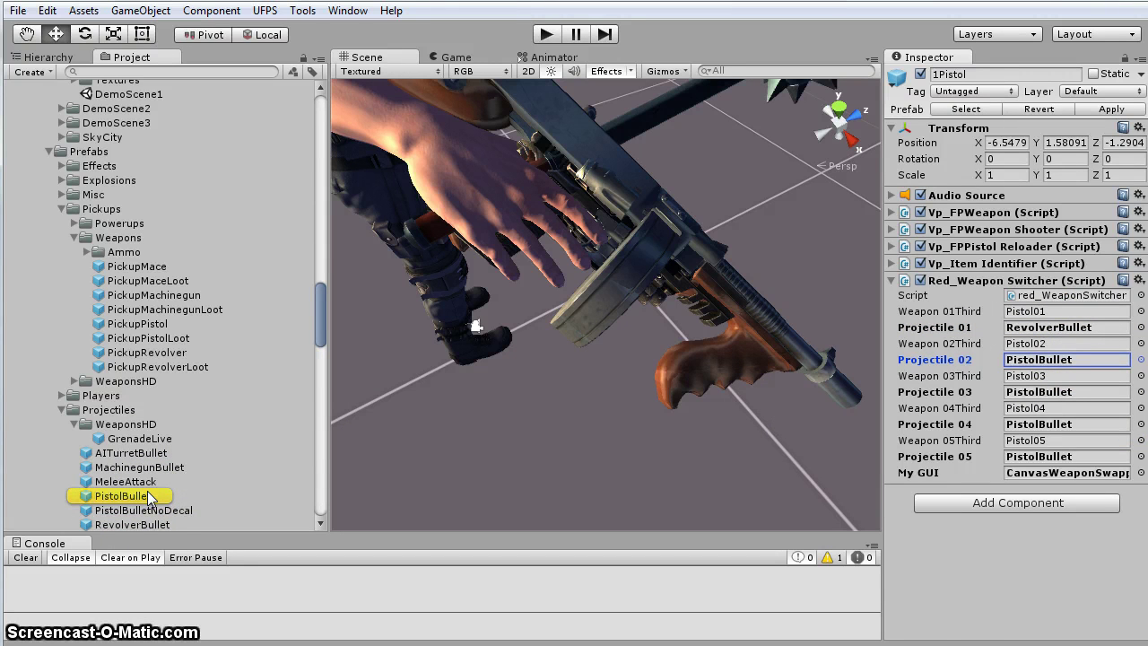
Inspect the Vp_Hitscan Bullet settings of the RevolverBullet prefab and select the PistolBullet prefab
click(166, 522)
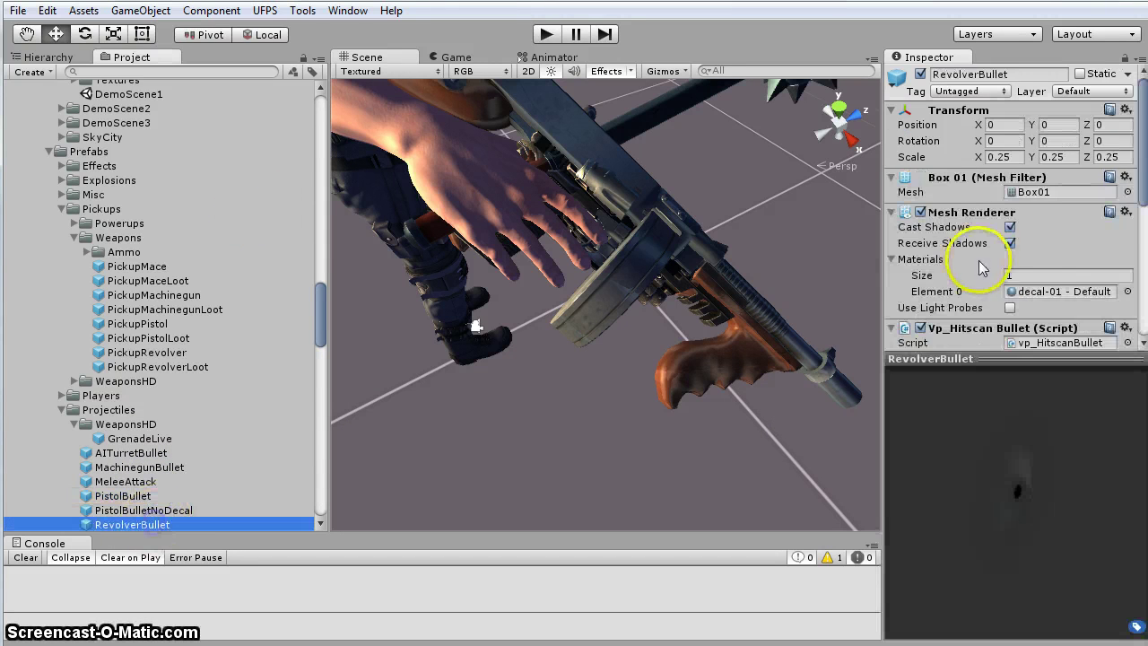
scroll(1029, 258, down, 3)
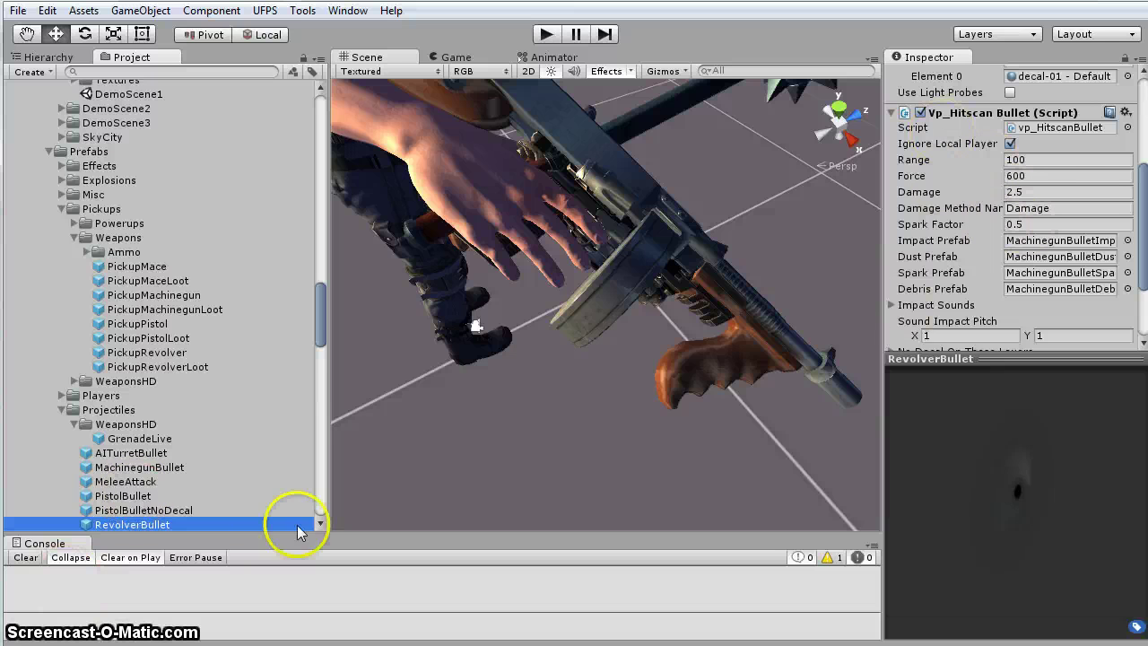
click(130, 496)
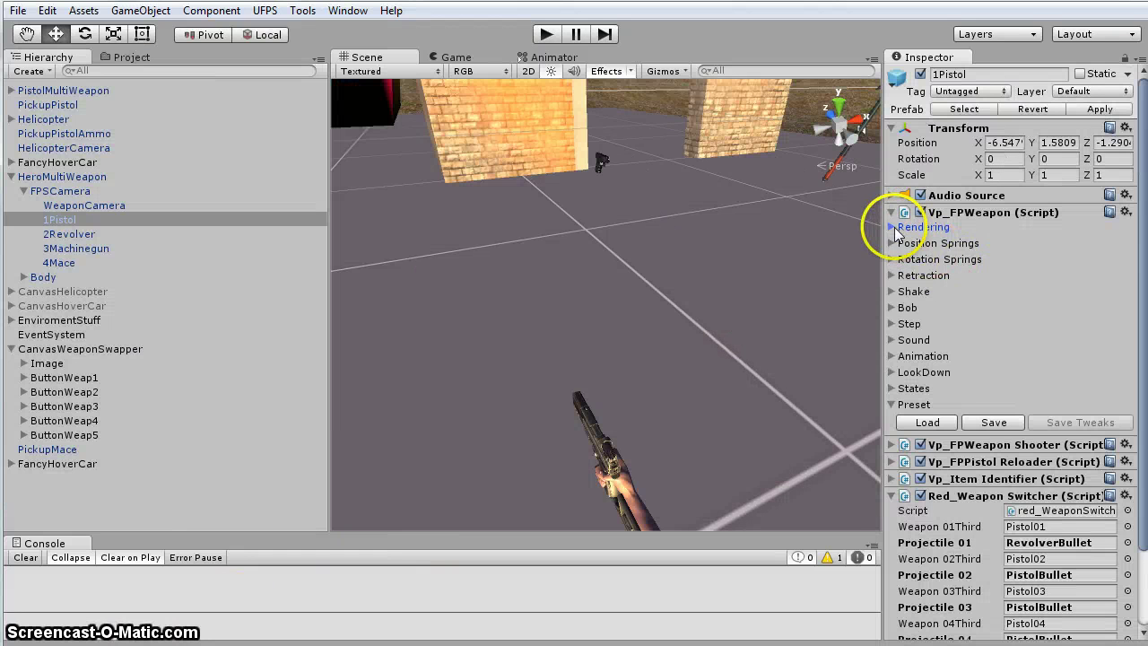
Expand the Rendering settings of 1Pistol's Vp_FPWeapon and find its first-person PistolMultiWeapon prefab in the project
click(894, 227)
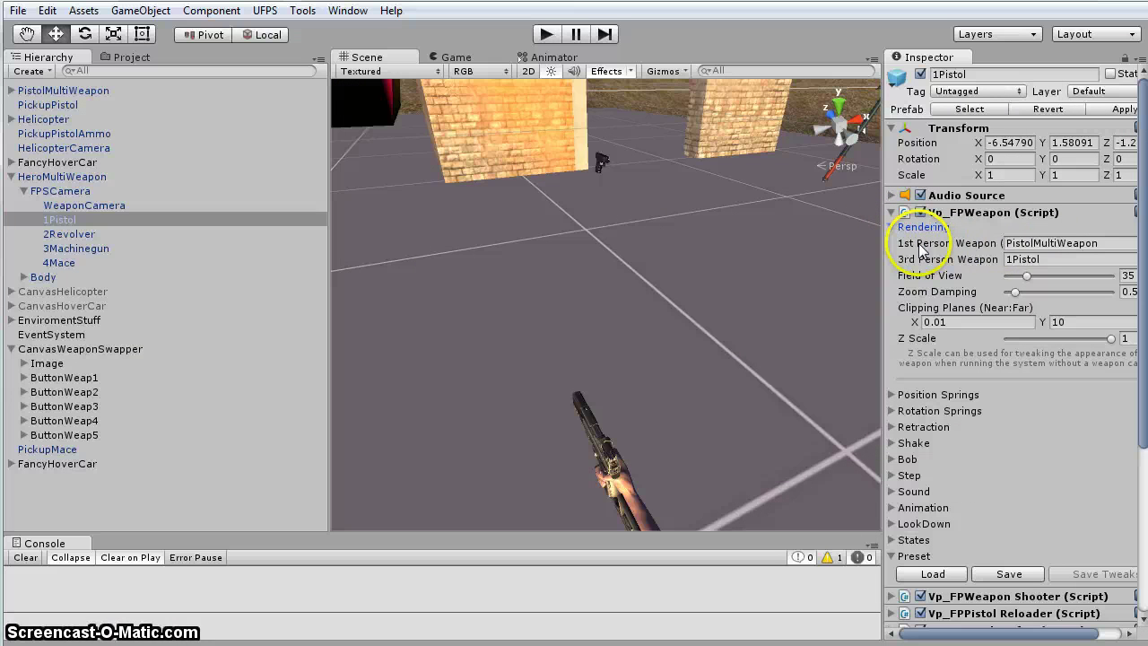
click(1028, 243)
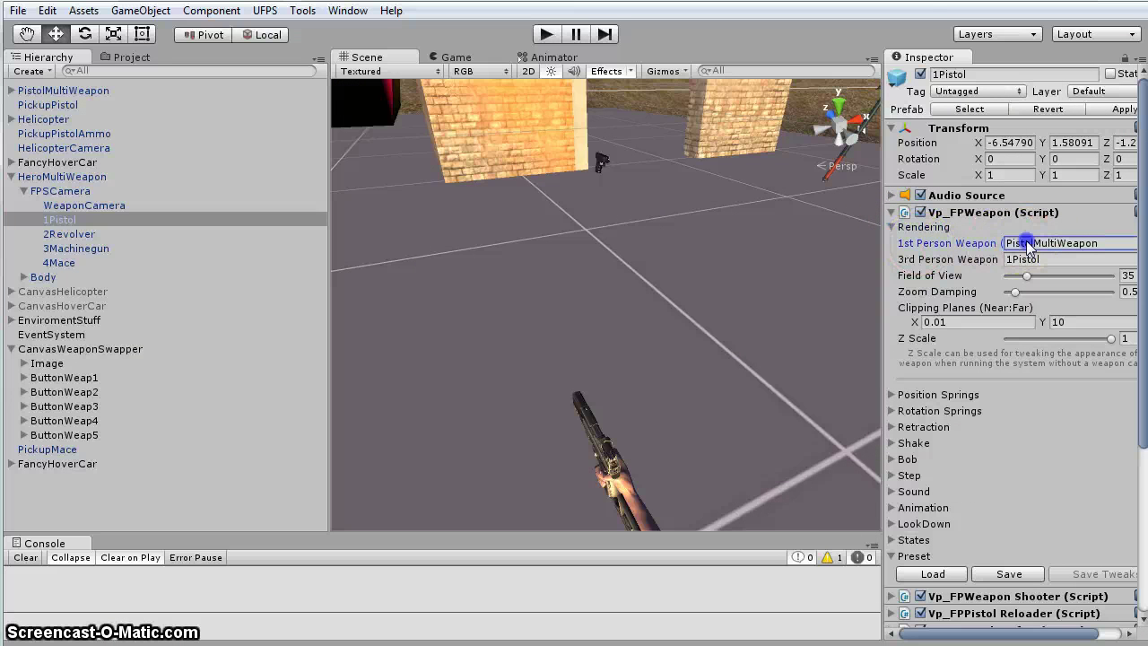
click(125, 56)
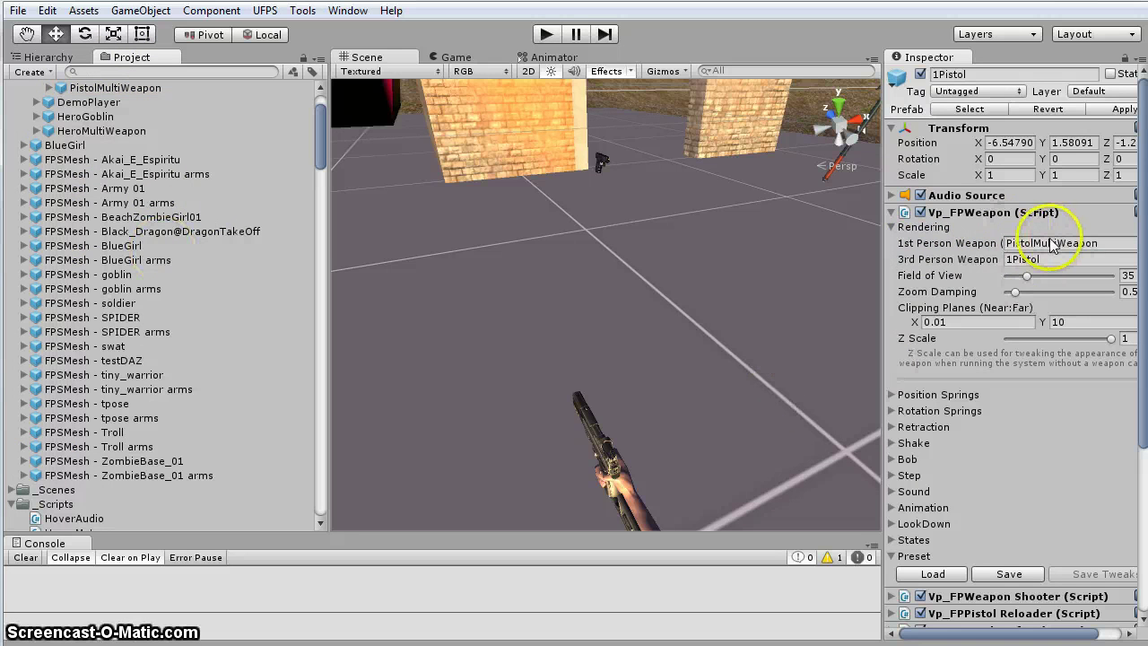
scroll(205, 223, up, 3)
click(125, 162)
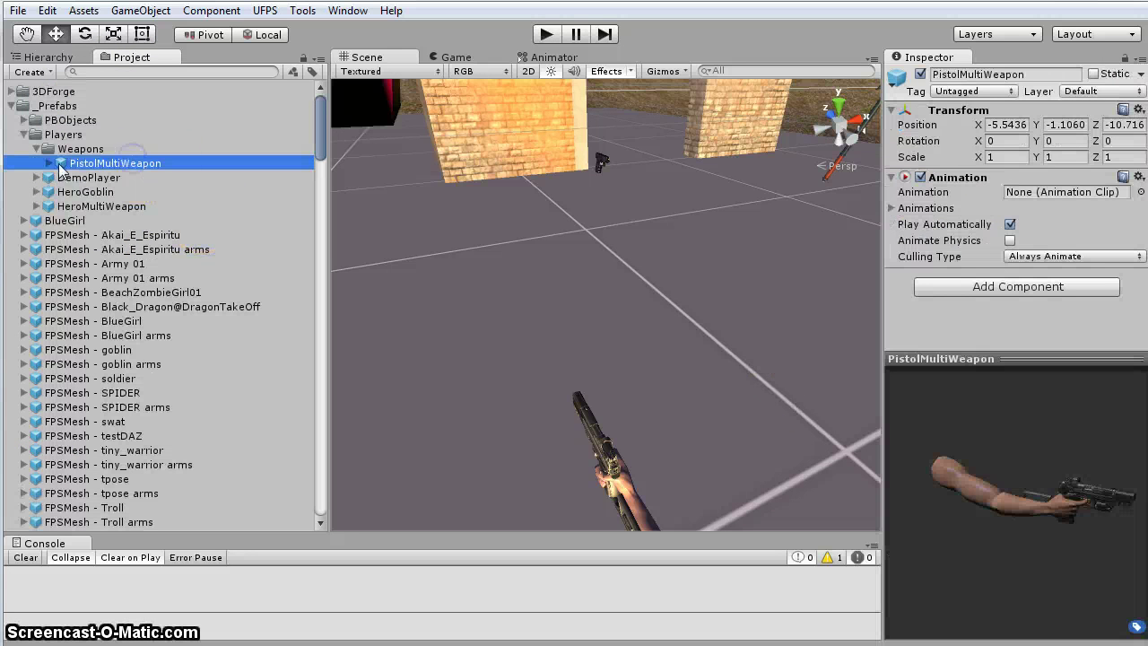
Expand the PistolMultiWeapon prefab, preview its children Pistol05 to Pistol01, and view the placed weapon up close in the scene
drag(616, 482, 612, 467)
right_drag(611, 466, 754, 333)
click(50, 162)
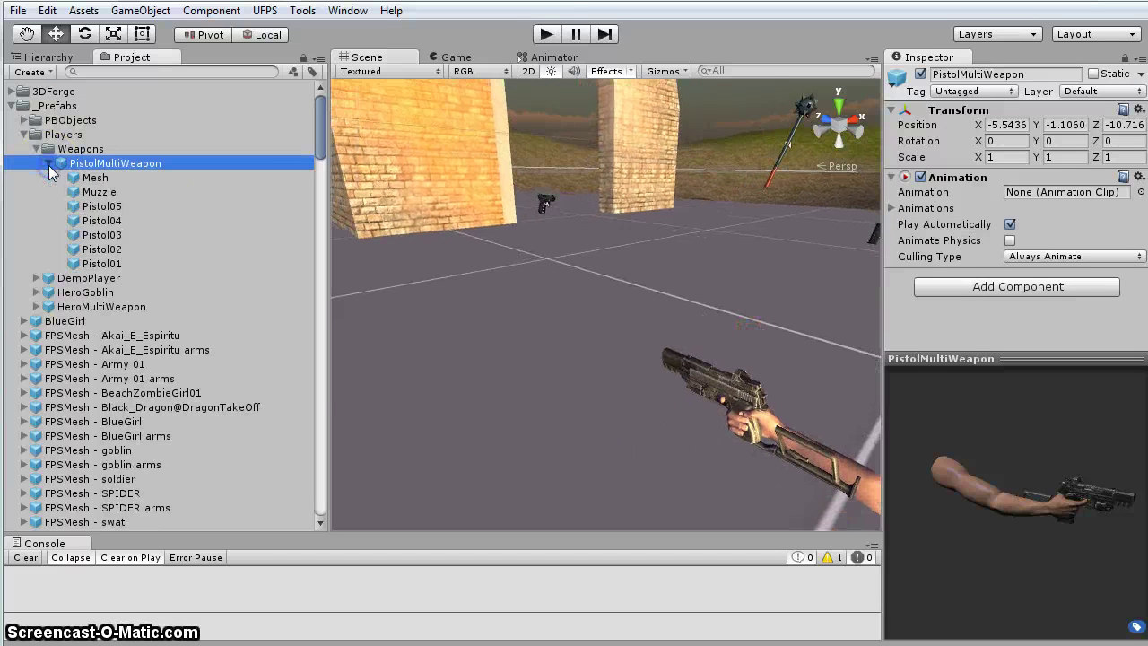
click(104, 208)
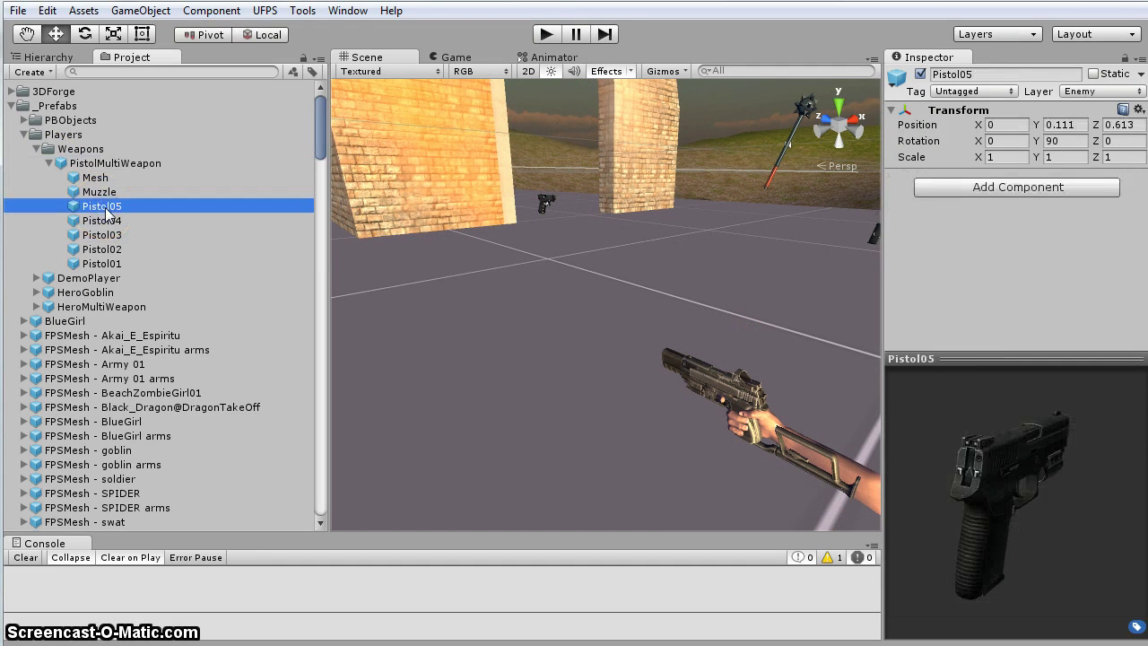
click(102, 221)
click(103, 235)
click(102, 249)
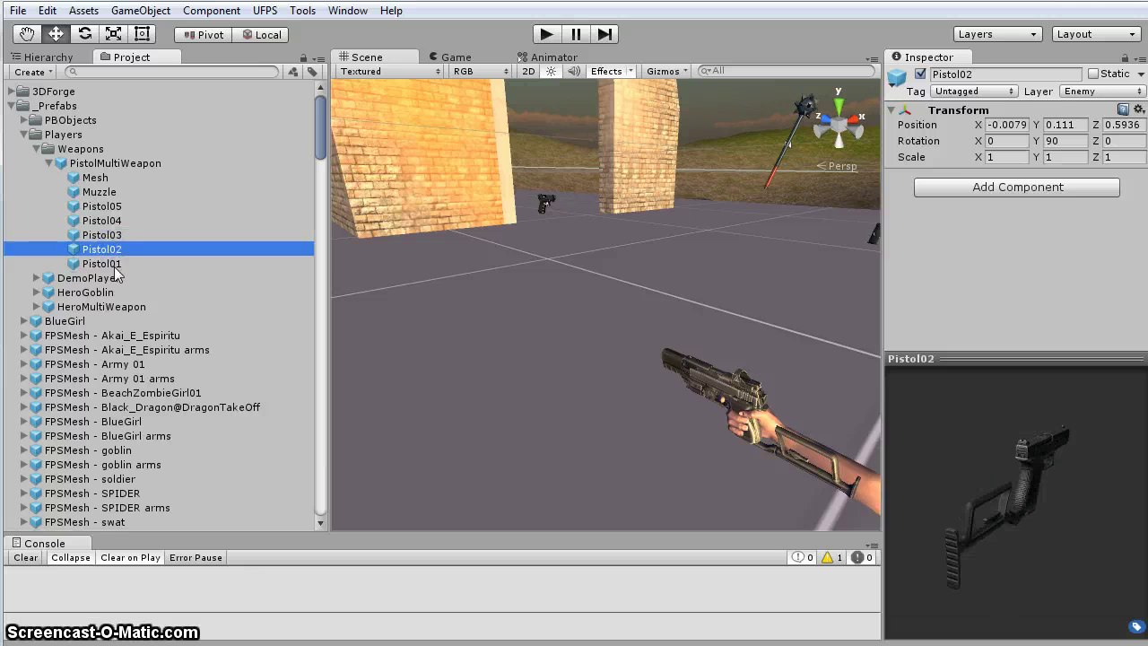
click(102, 264)
middle_drag(640, 505, 712, 418)
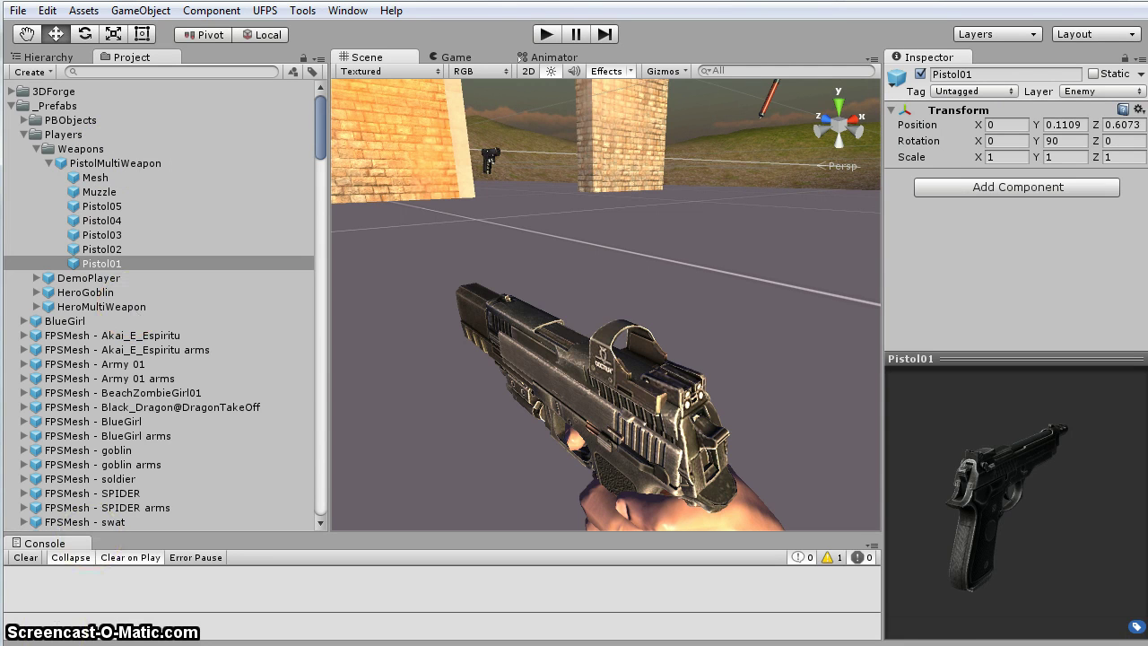
Undo the placement of PistolMultiWeapon in the scene and return to the Weapon 01Third reference of 1Pistol's weapon switcher
key(ctrl+z)
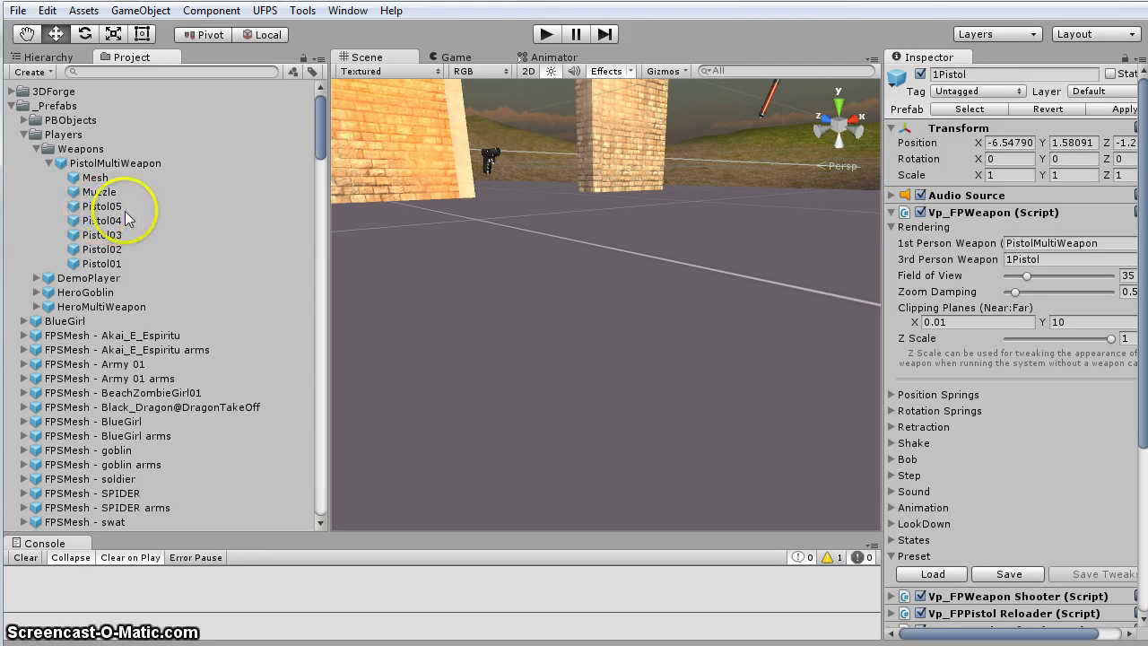
scroll(983, 312, down, 10)
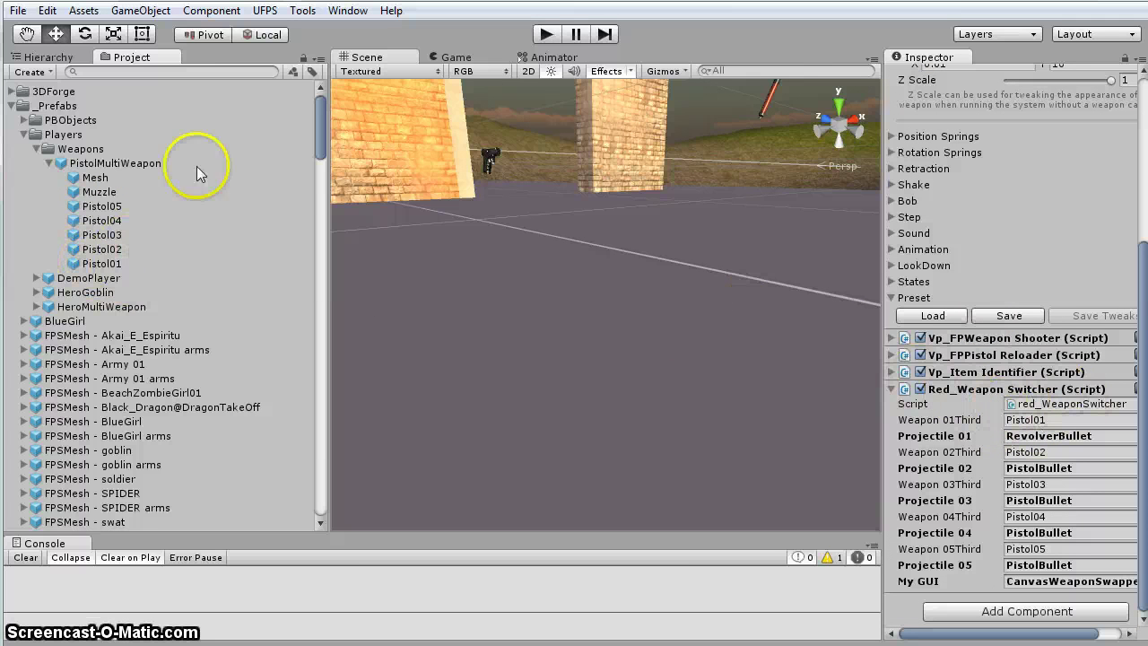
click(1040, 422)
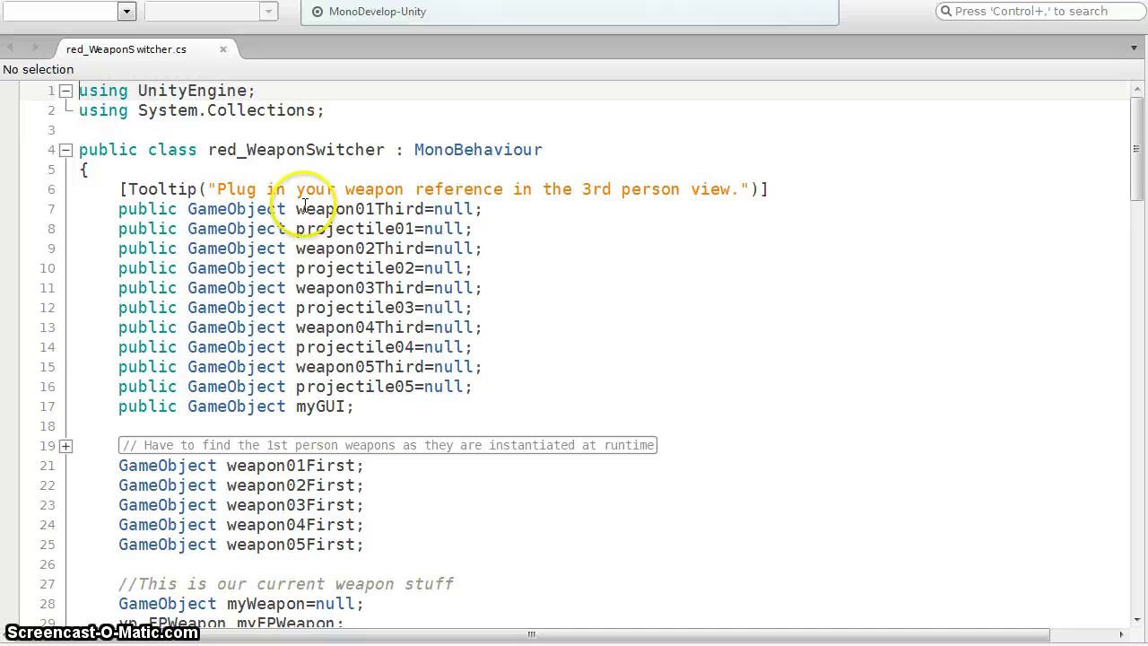
Examine the public weapon01Third, projectile01 and myGUI declarations in red_WeaponSwitcher.cs in MonoDevelop, and unfold the comment about first-person weapons
double_click(367, 208)
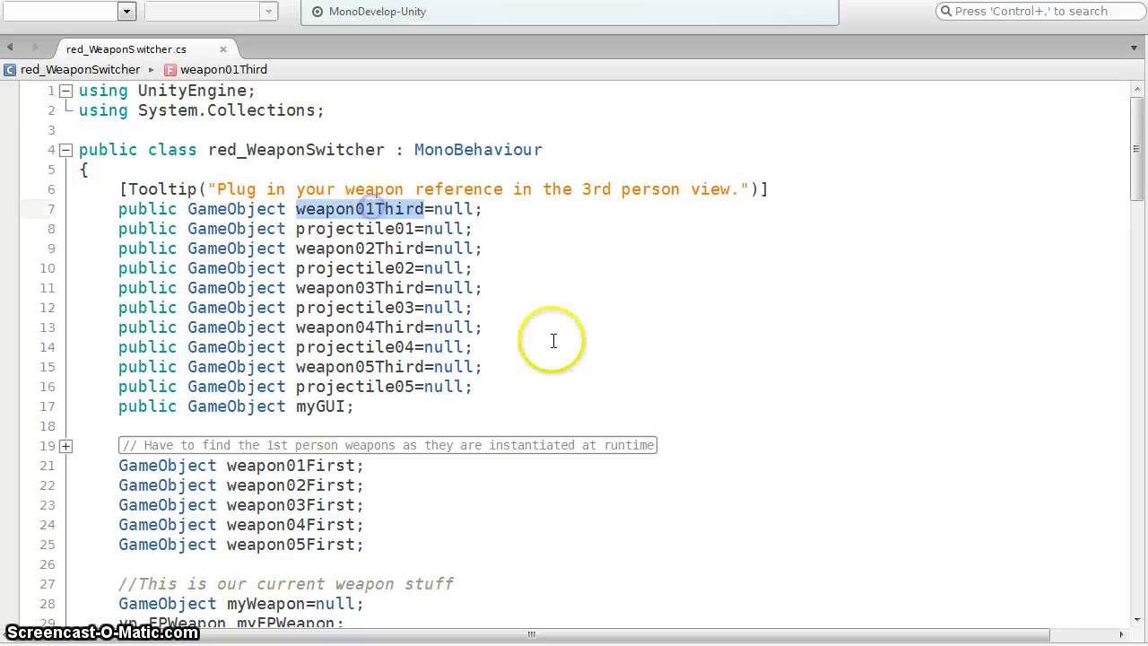
double_click(363, 229)
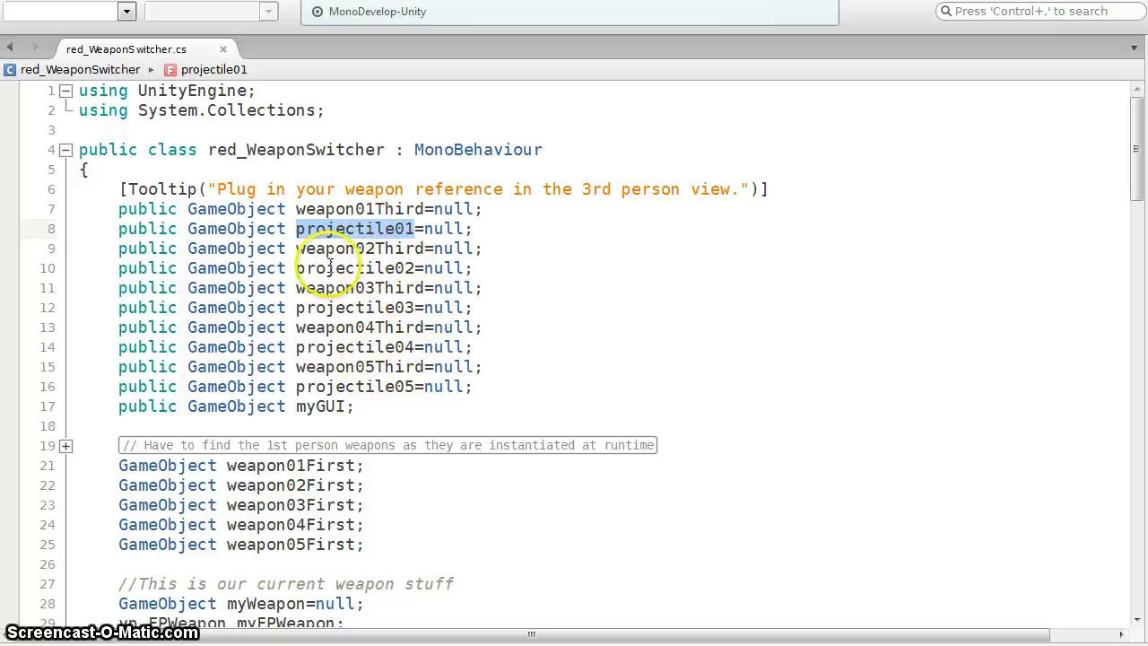
double_click(320, 407)
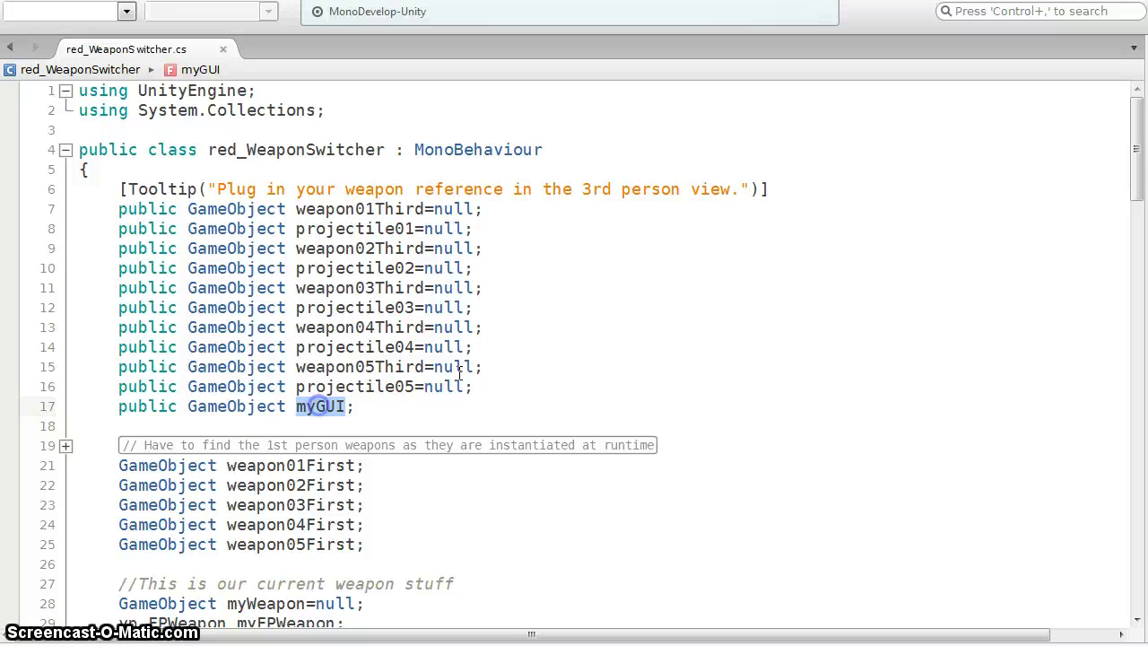
scroll(697, 234, down, 4)
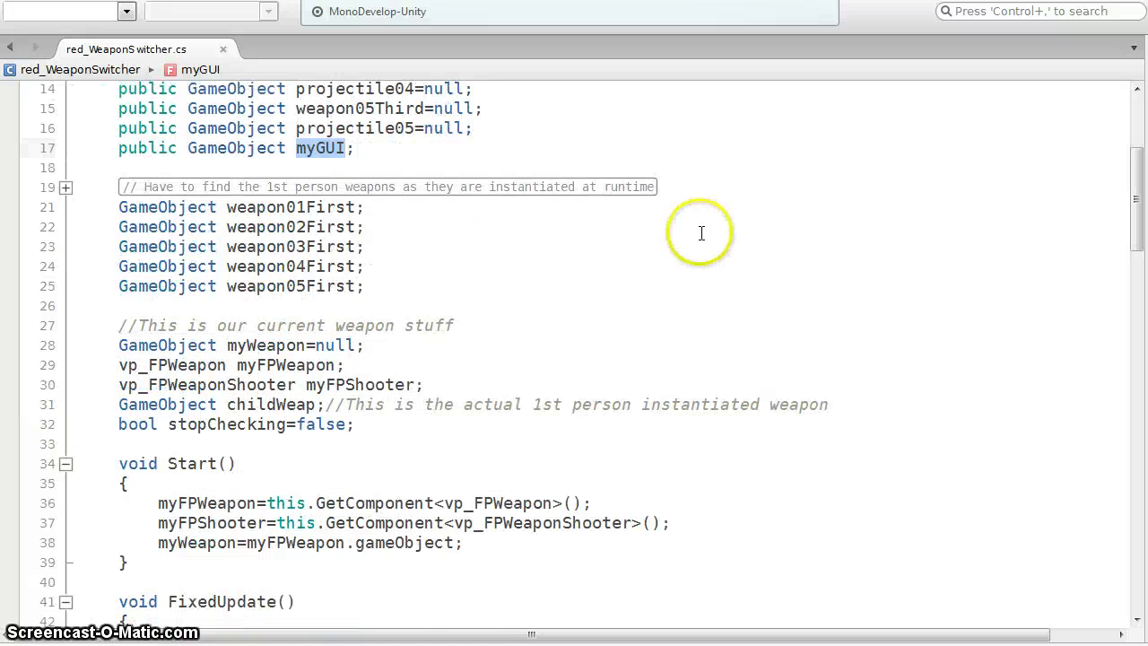
double_click(237, 148)
scroll(658, 243, up, 3)
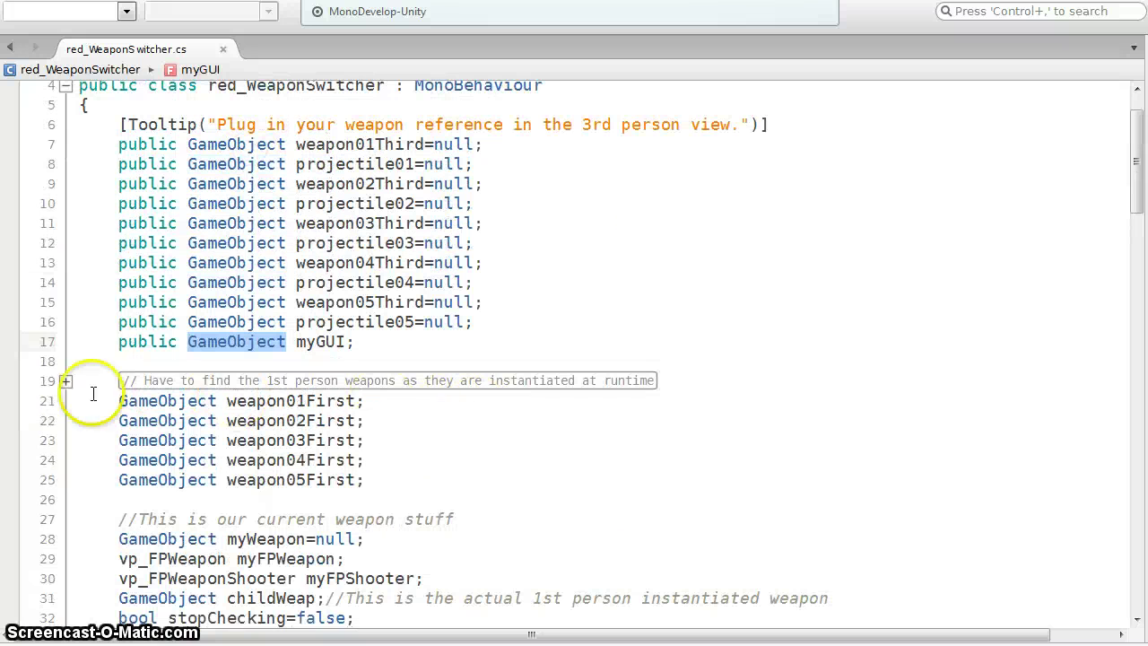
click(66, 380)
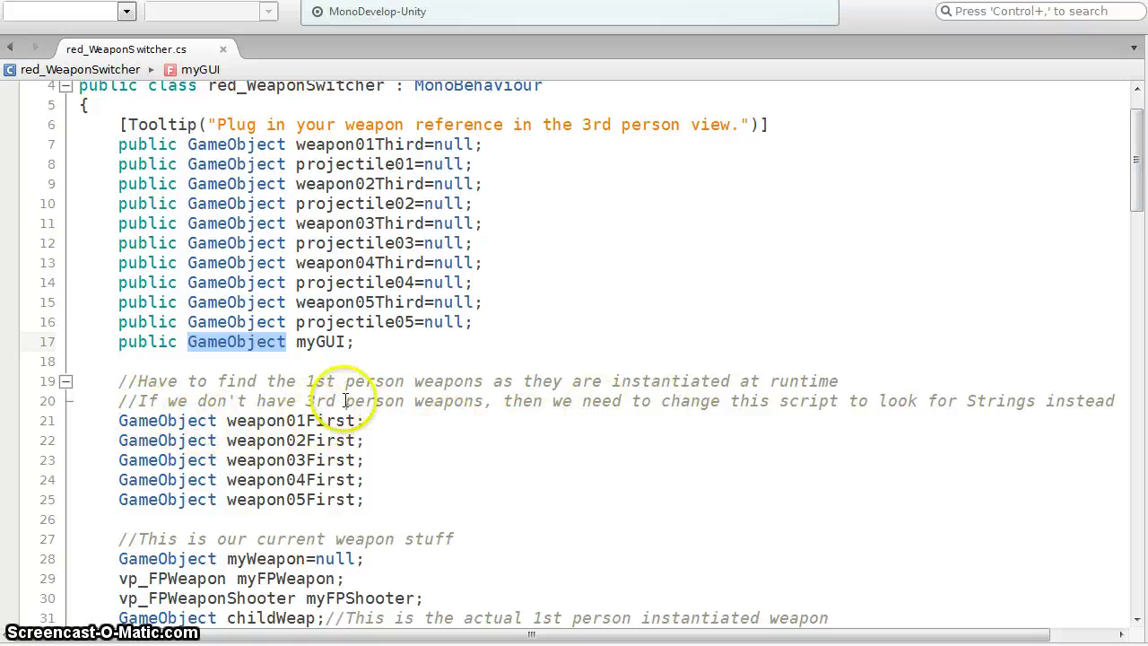
Highlight the myWeapon variable in the script and compare it with the 1Pistol object and its components in Unity
scroll(546, 326, down, 6)
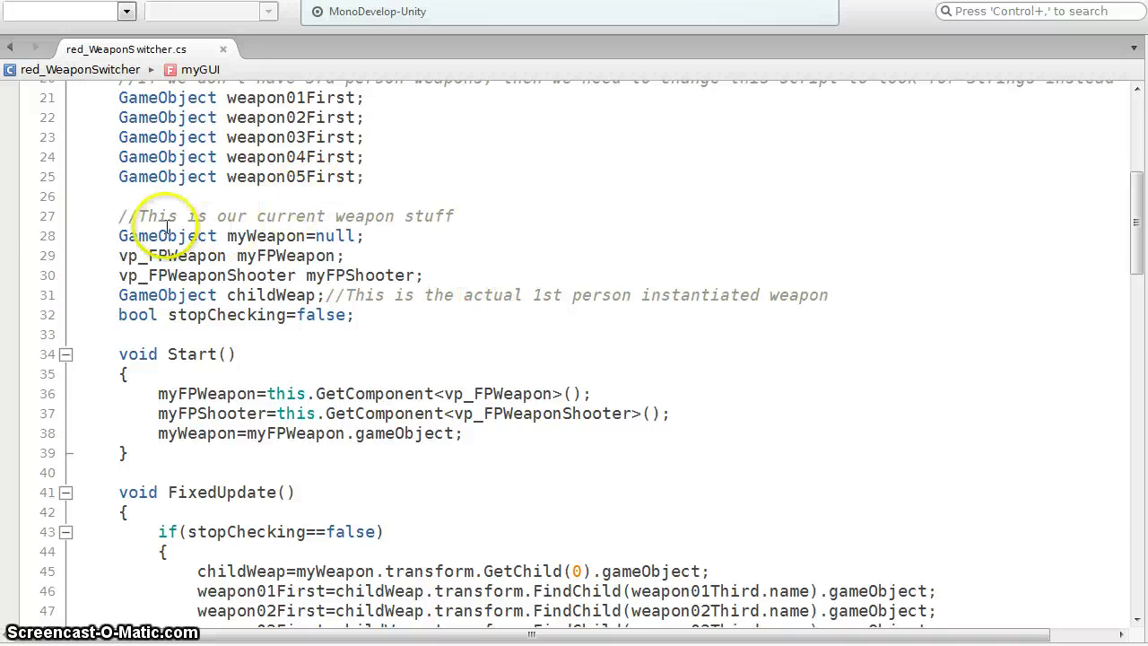
click(280, 235)
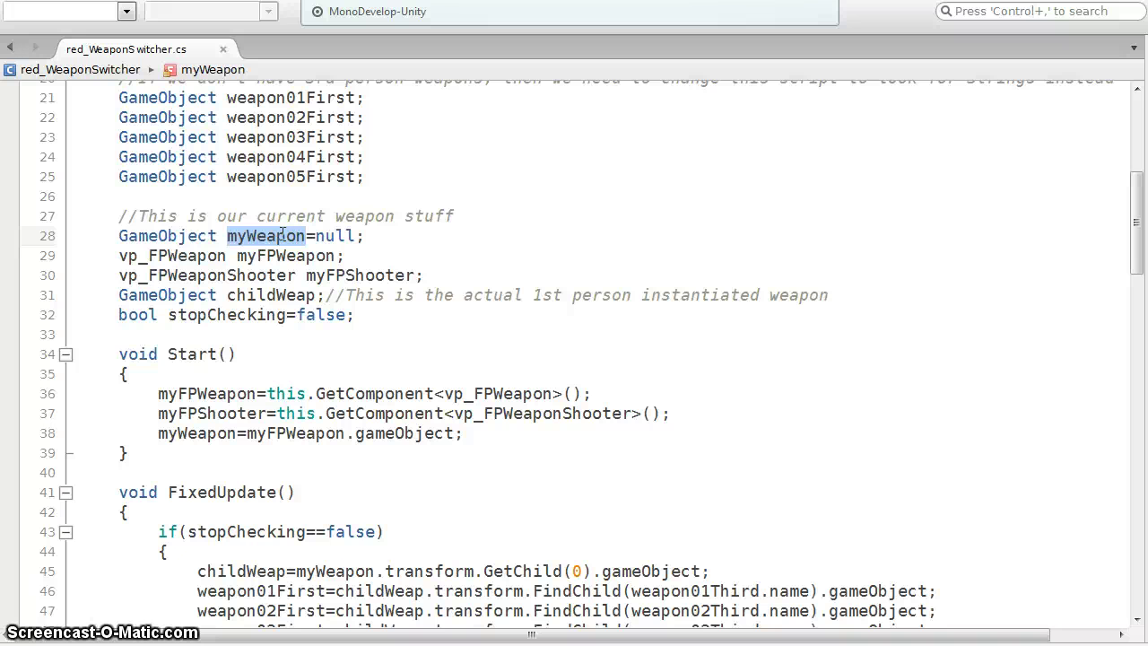
key(alt+Tab)
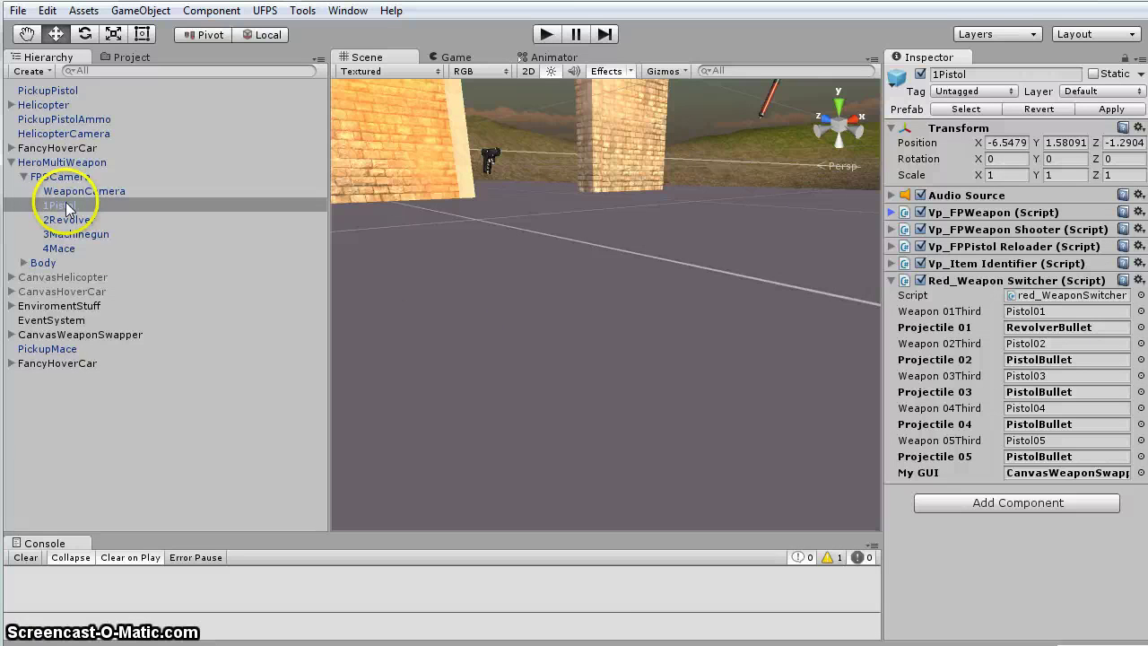
key(alt+Tab)
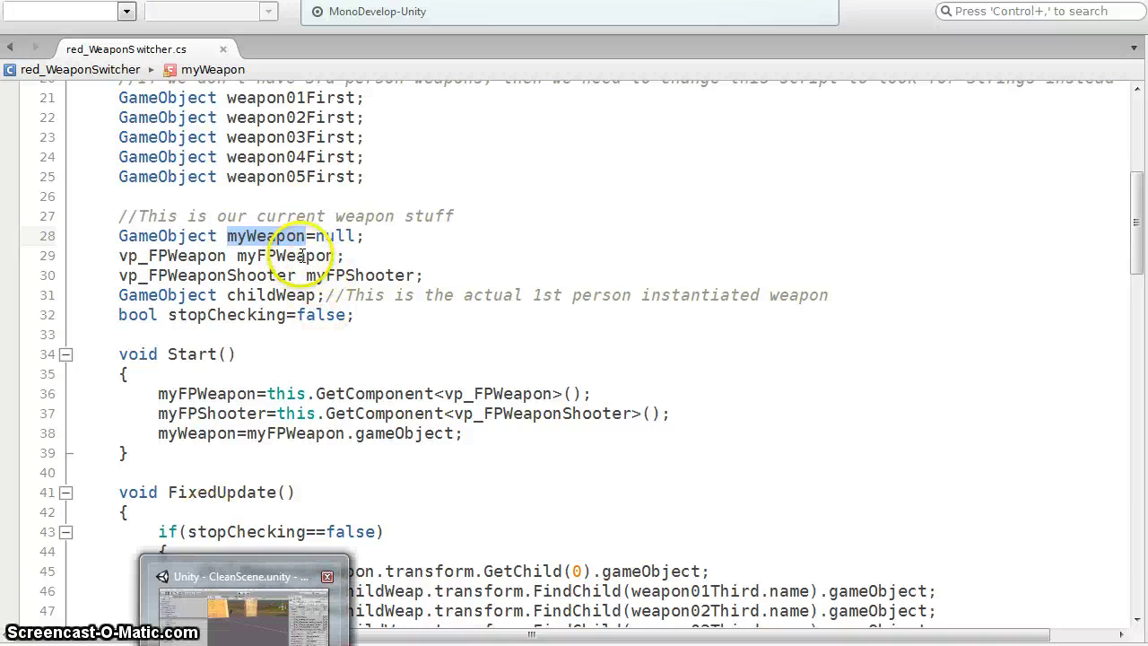
key(alt+Tab)
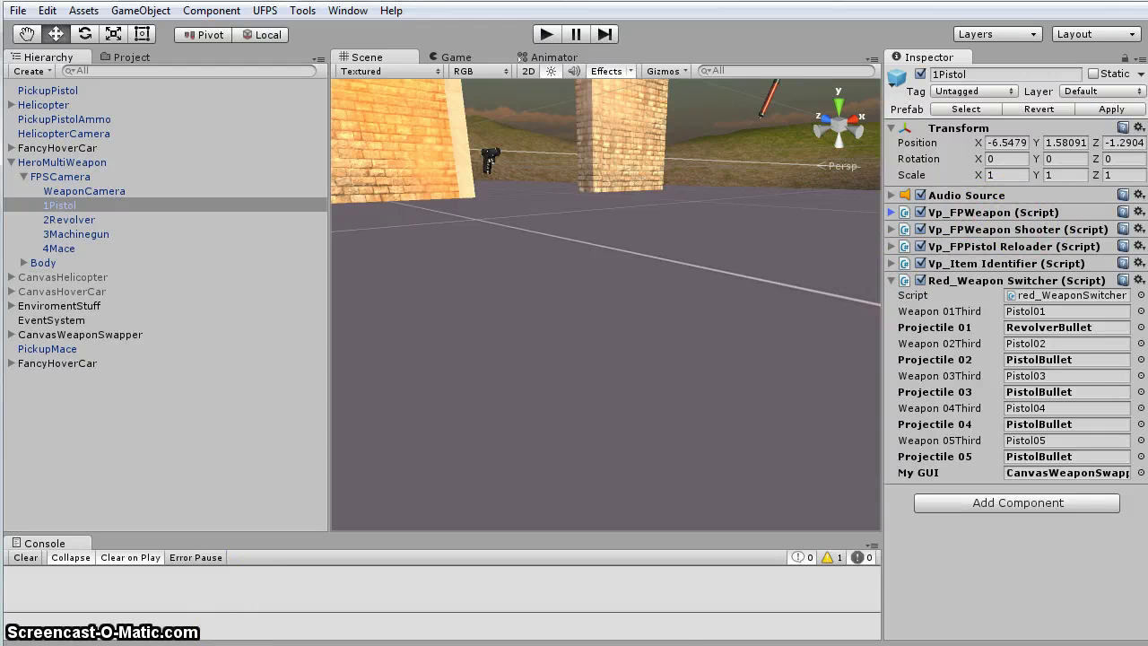
Return to red_WeaponSwitcher.cs in MonoDevelop and examine the childWeap and stopChecking declarations and the myFPWeapon assignment in Start
key(alt+Tab)
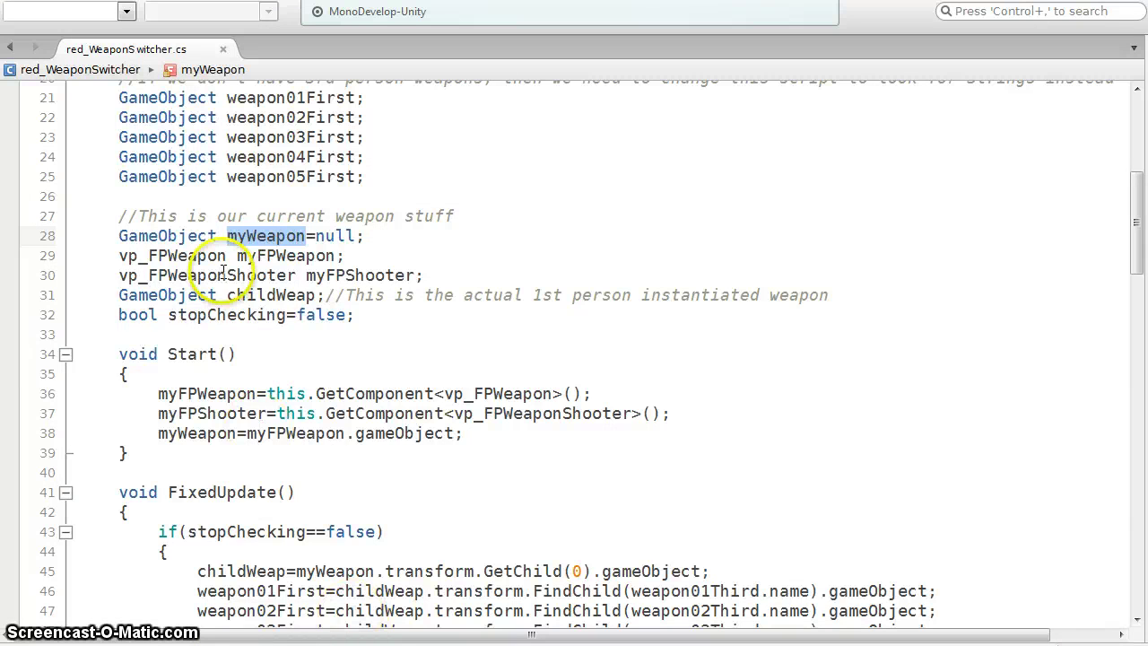
click(266, 295)
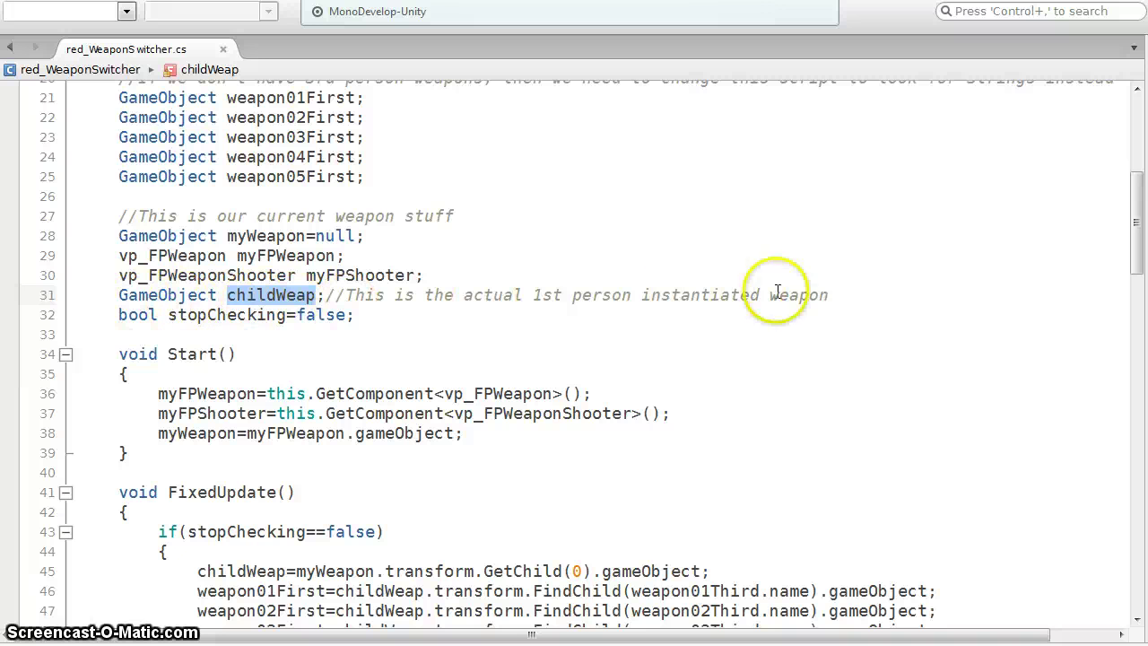
click(238, 315)
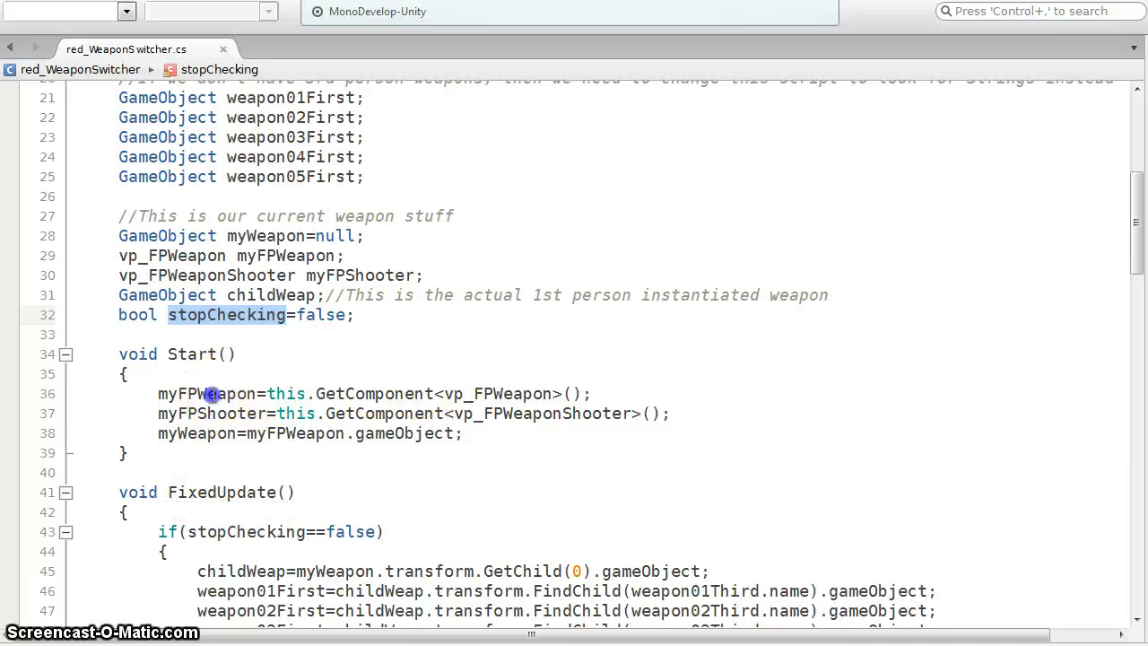
double_click(212, 394)
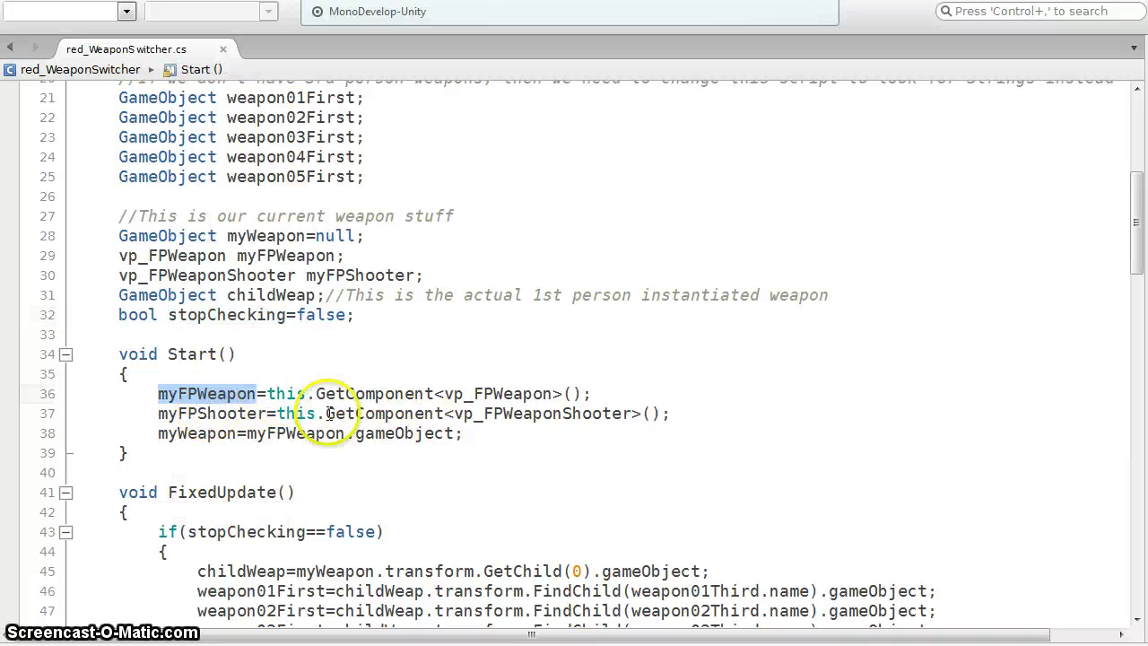
Examine how FixedUpdate finds the first-person weapons by their third-person names, and compare with the weapon01First to weapon05First declarations
scroll(437, 417, down, 4)
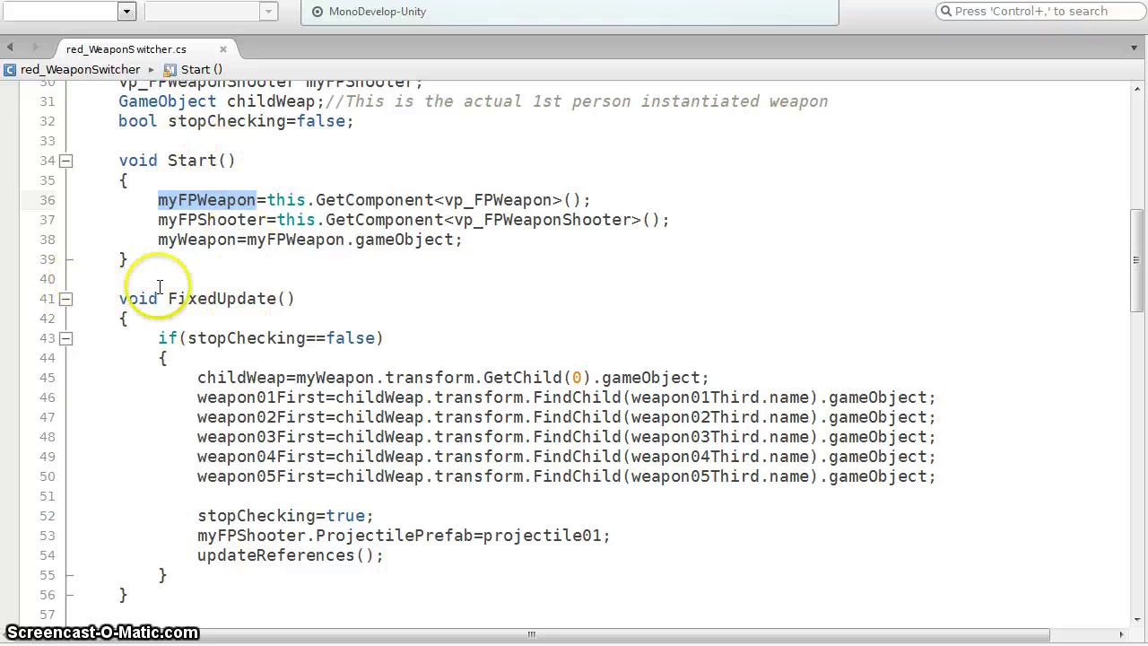
double_click(212, 299)
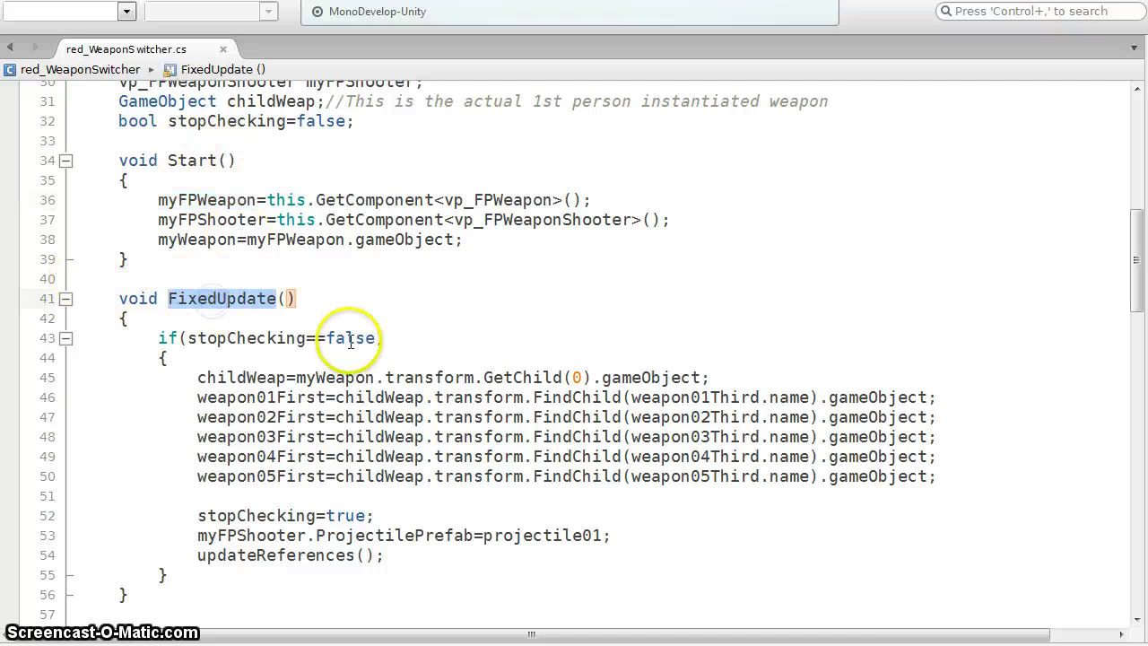
click(655, 376)
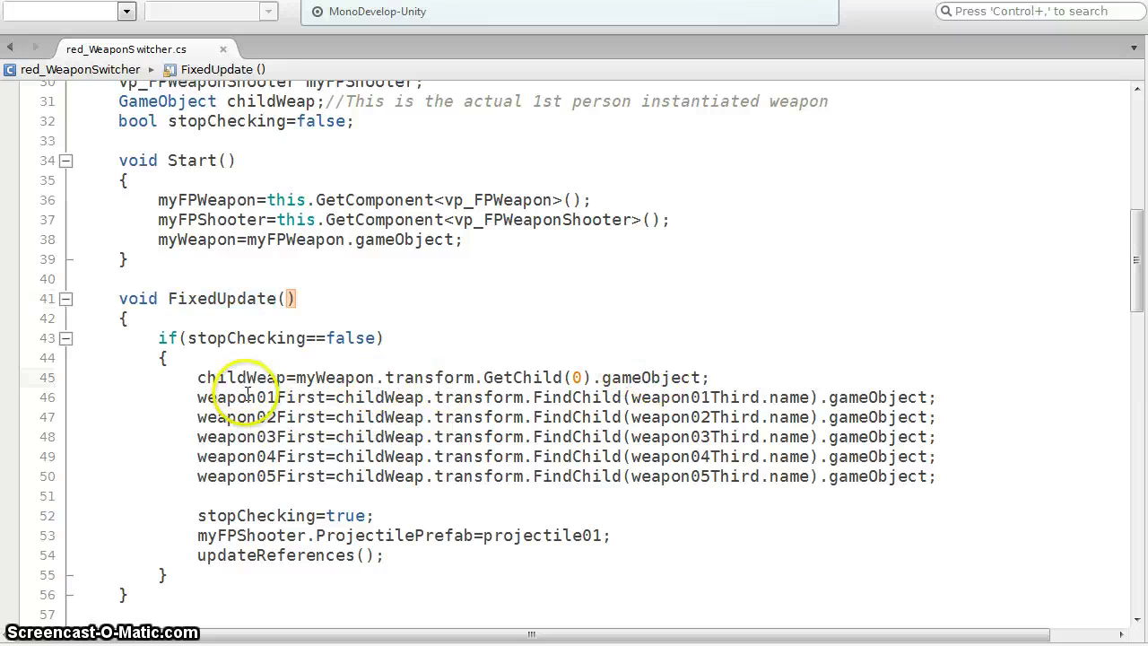
double_click(731, 398)
double_click(731, 417)
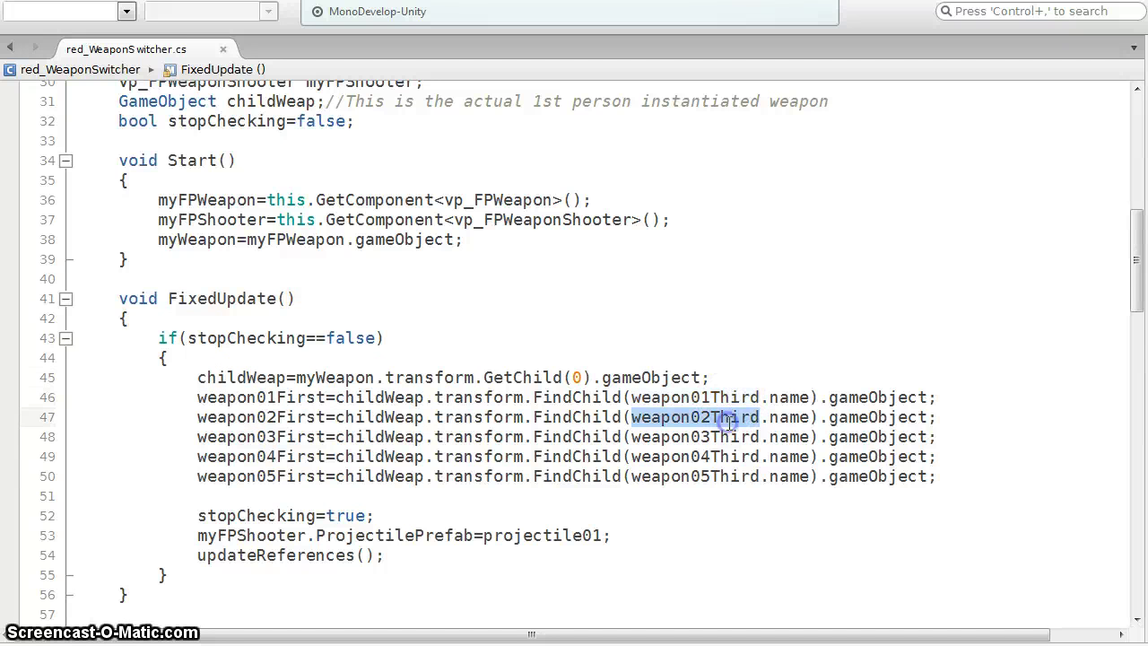
double_click(728, 437)
scroll(422, 295, up, 6)
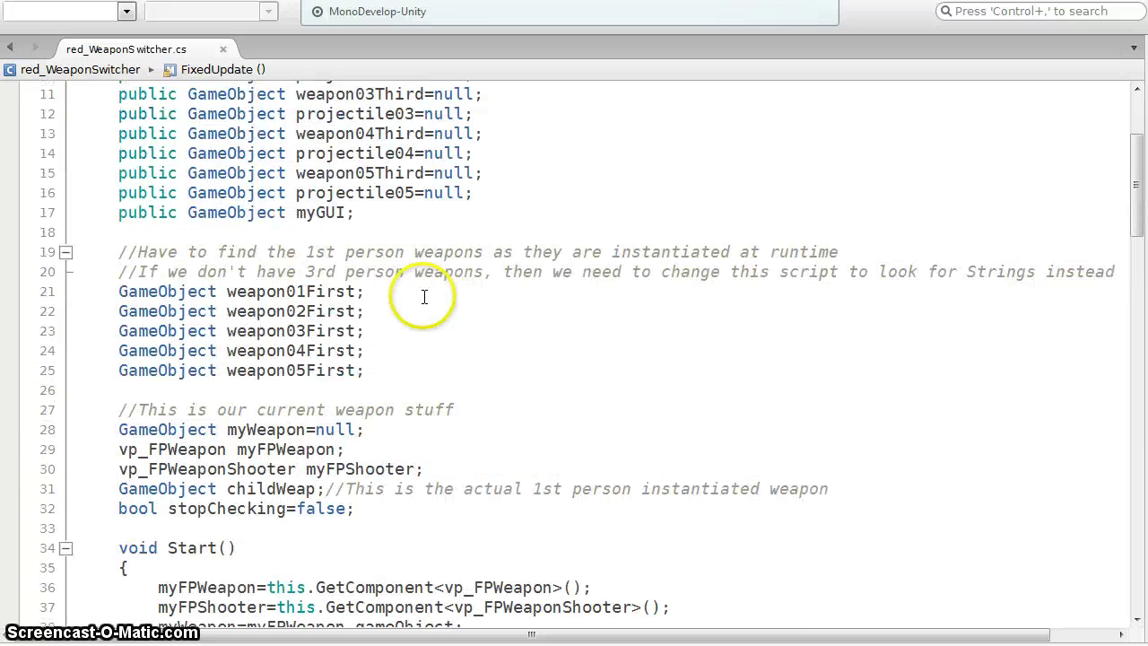
scroll(810, 538, down, 6)
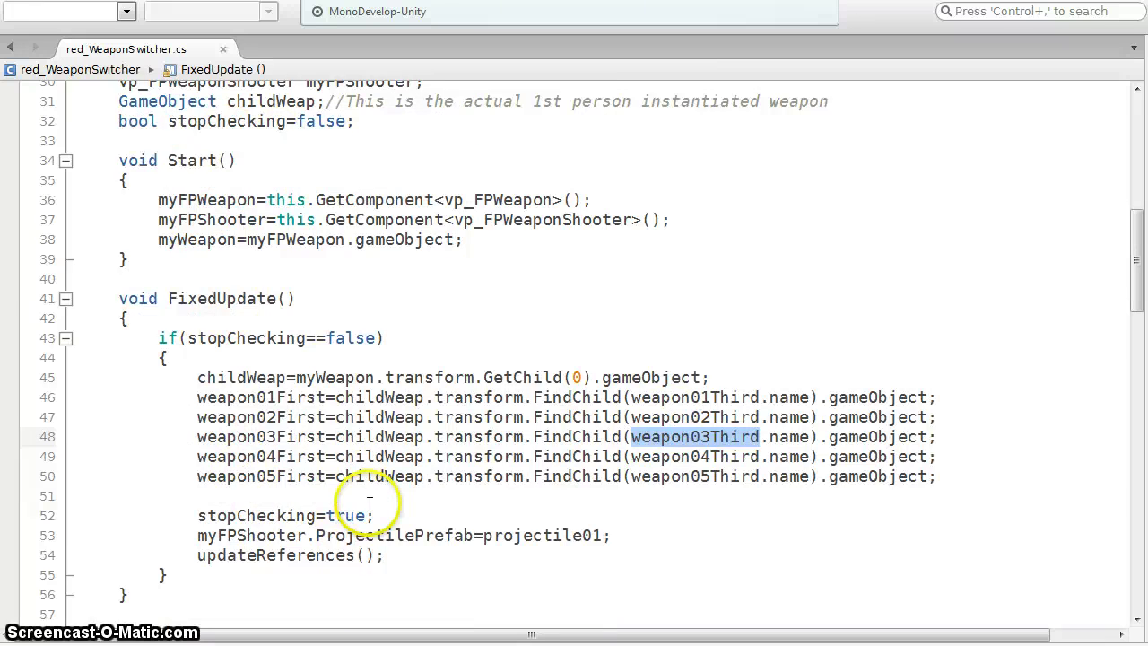
Highlight the ProjectilePrefab assignment and the updateReferences call at the end of FixedUpdate
scroll(368, 503, down, 2)
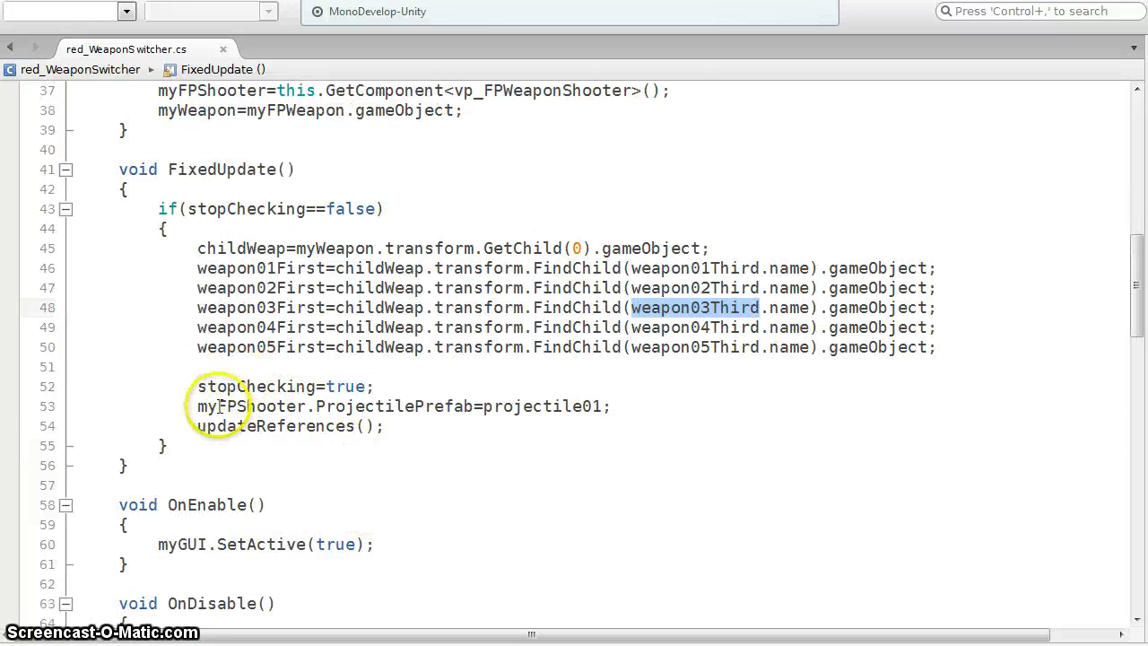
double_click(428, 405)
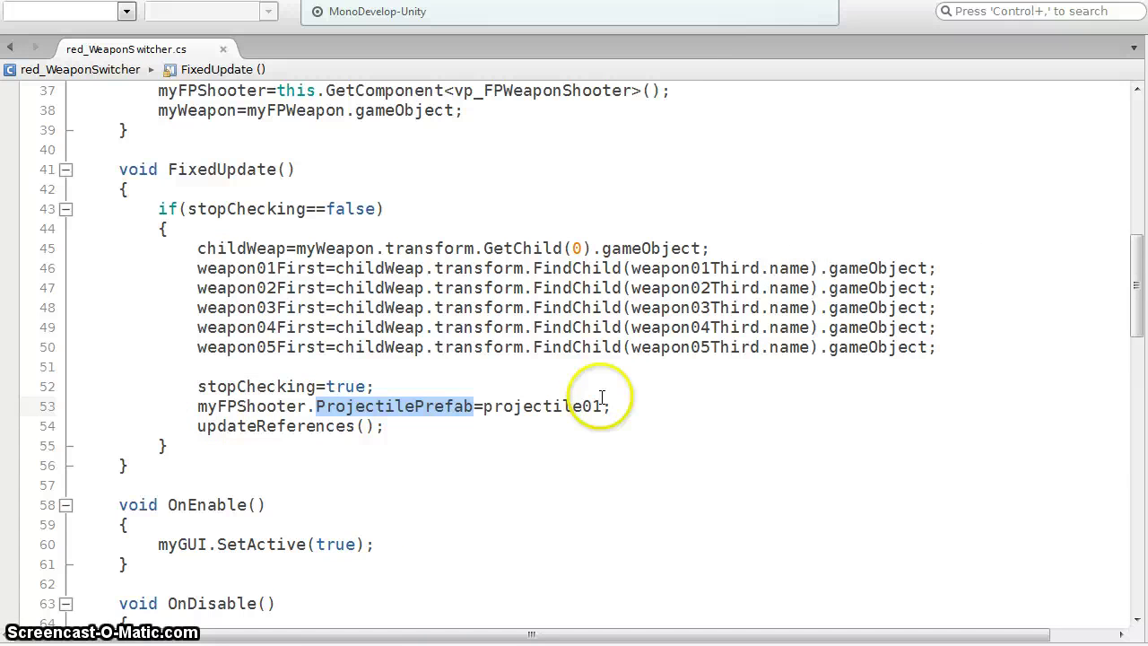
double_click(276, 426)
Examine the updateReferences method and highlight weapon01First in its first SetActive line
scroll(434, 494, down, 5)
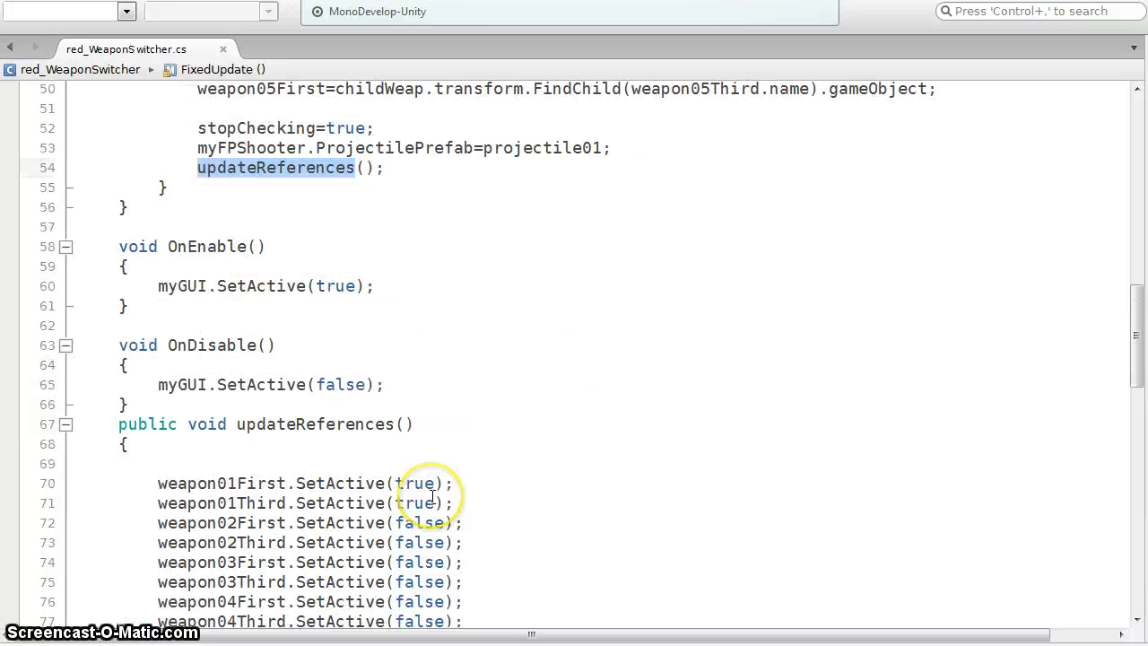
scroll(434, 496, down, 1)
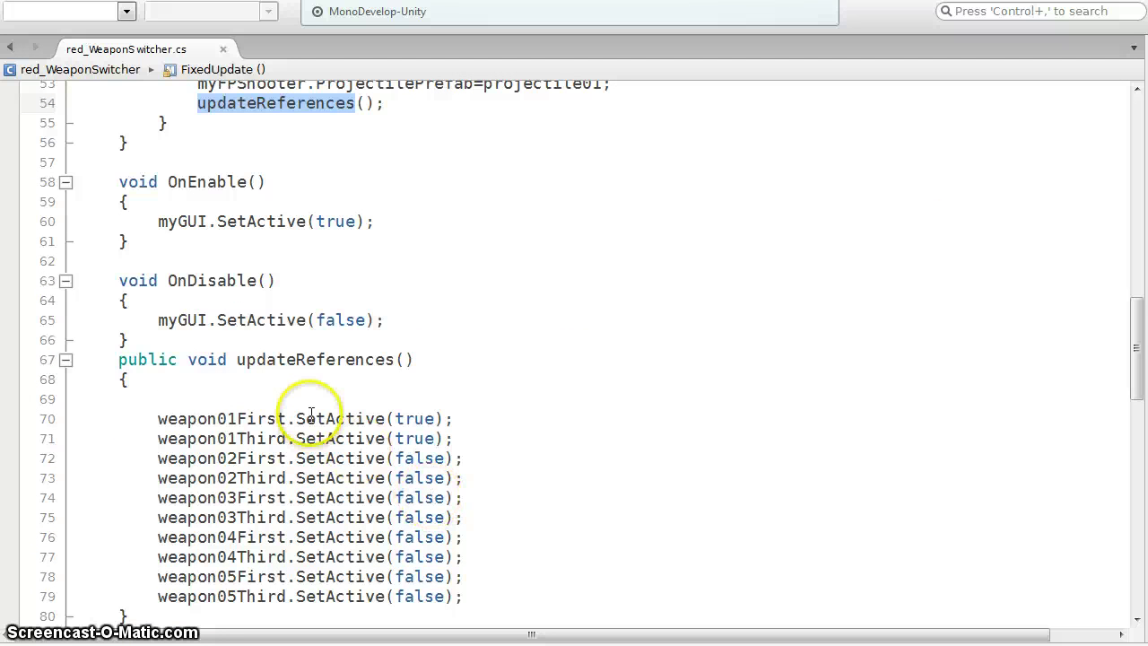
mouse_move(319, 419)
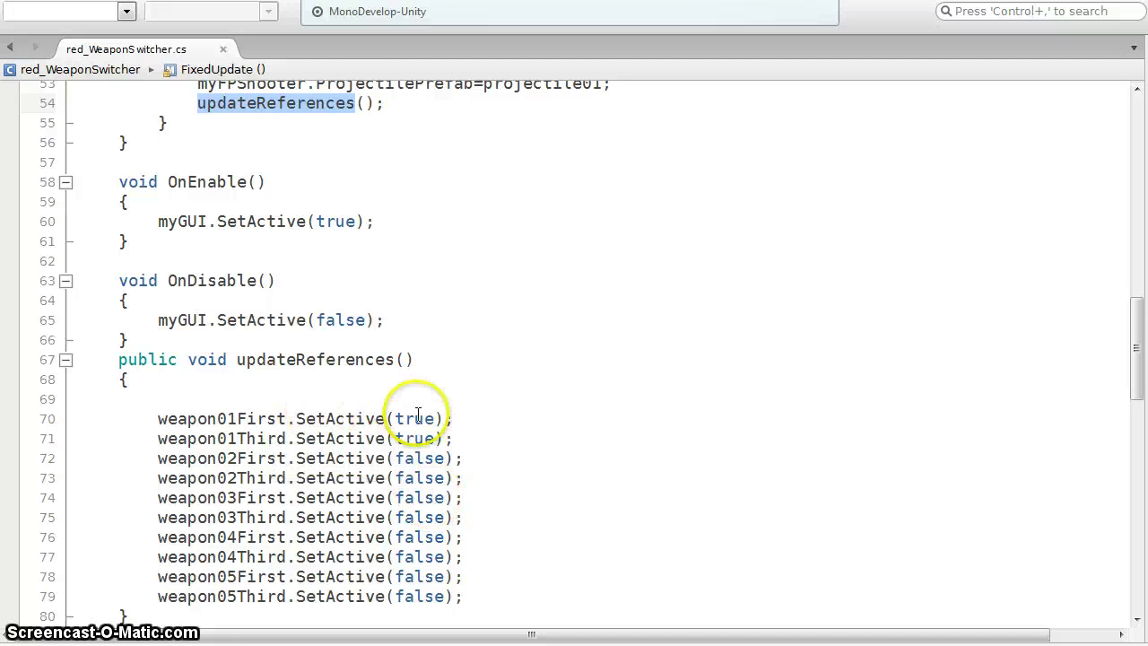
double_click(223, 418)
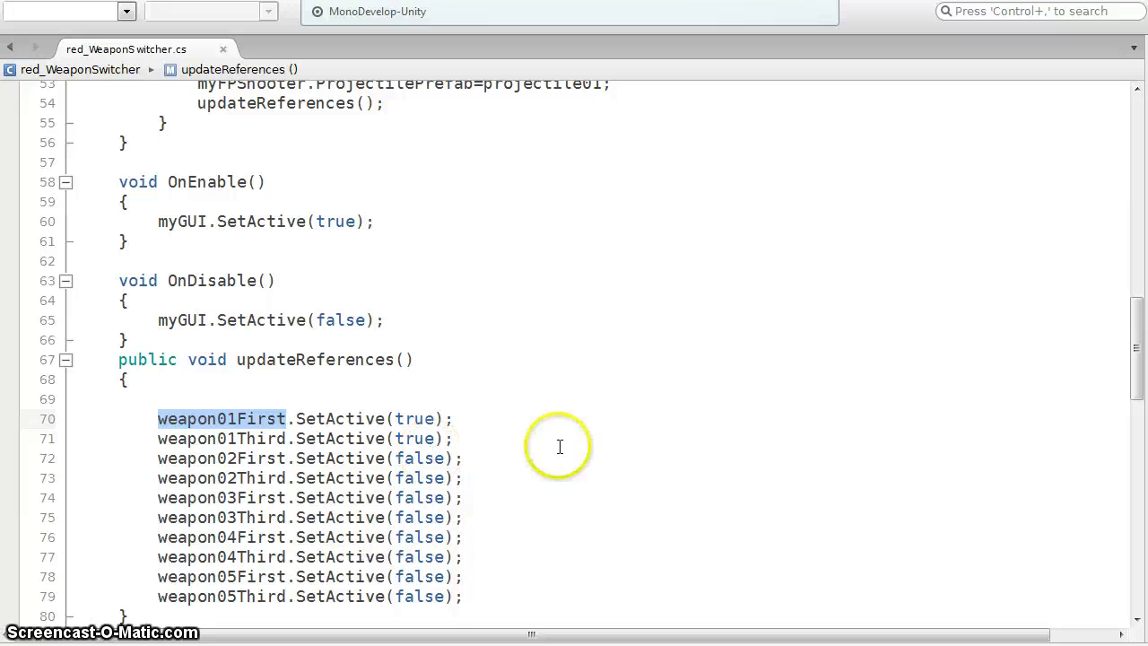
Examine the OnEnable and OnDisable methods and highlight their myGUI SetActive calls
scroll(580, 428, up, 2)
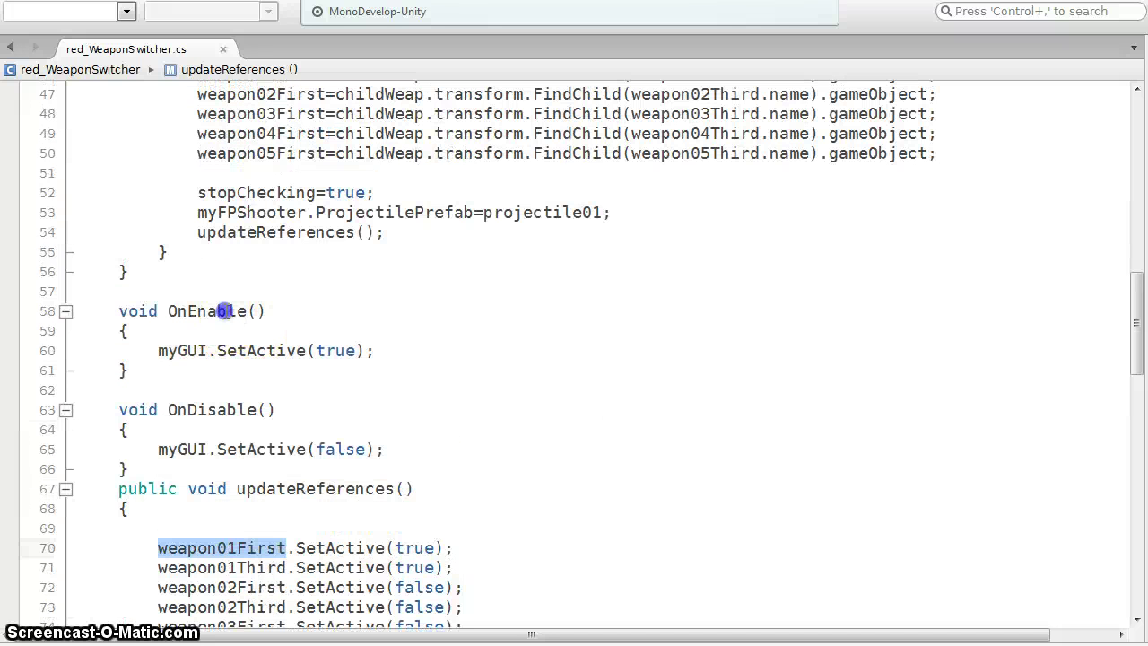
double_click(226, 311)
double_click(265, 350)
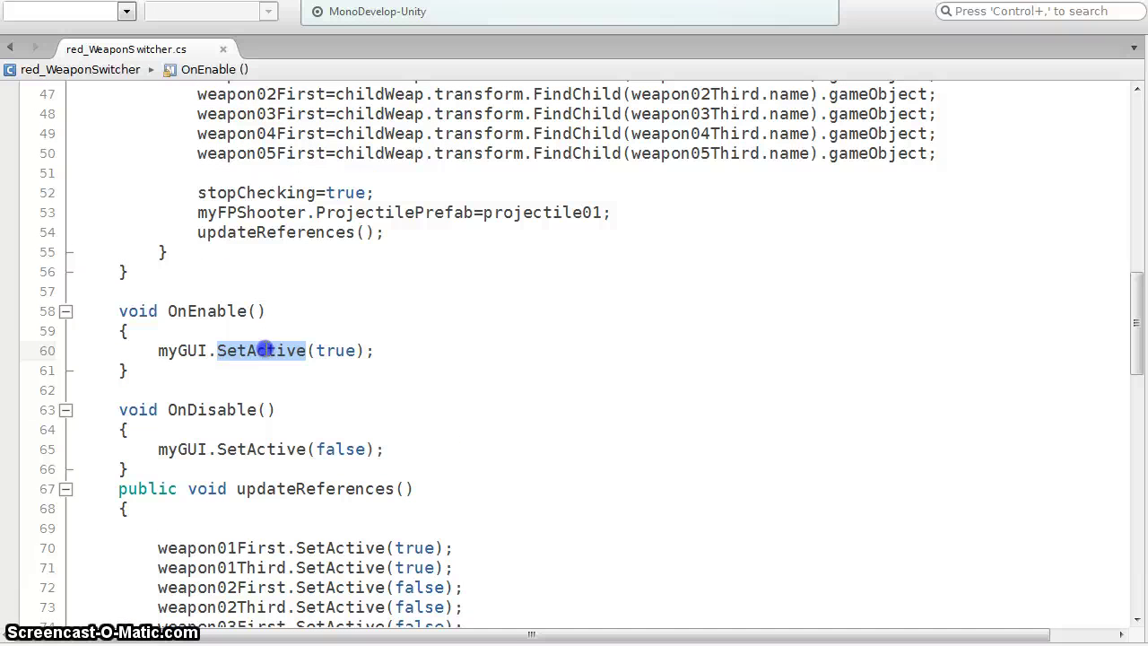
double_click(218, 413)
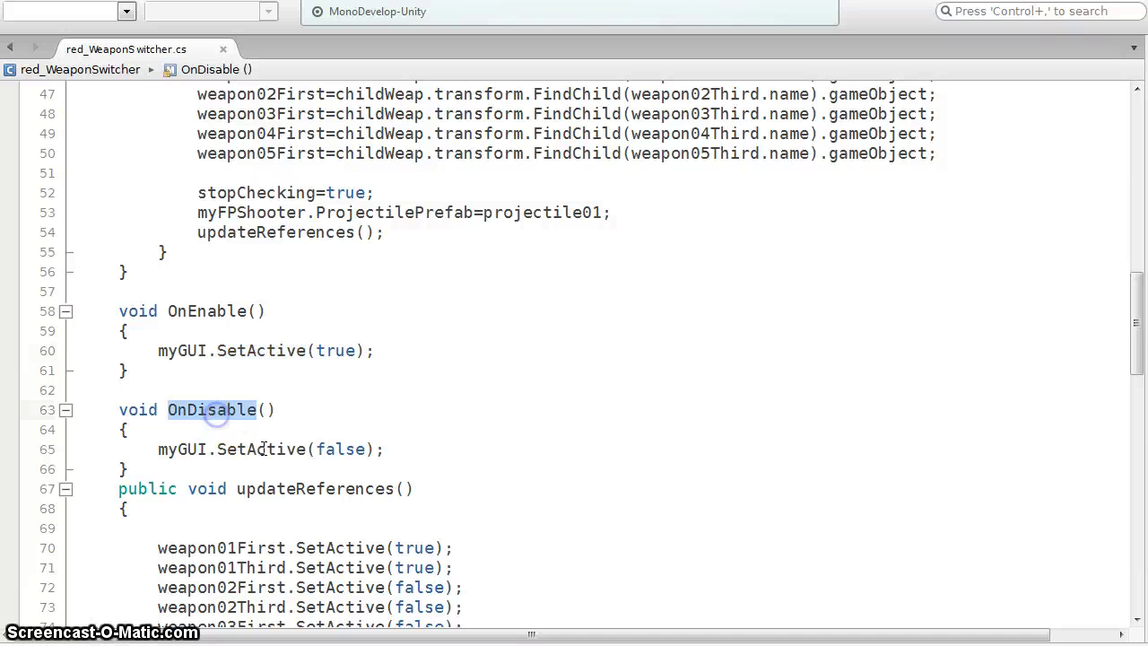
double_click(266, 448)
Highlight the ChangeWeapon method and compare it with the red_WeaponSwitcher function options of ButtonWeap1's On Click event in Unity
scroll(726, 436, down, 7)
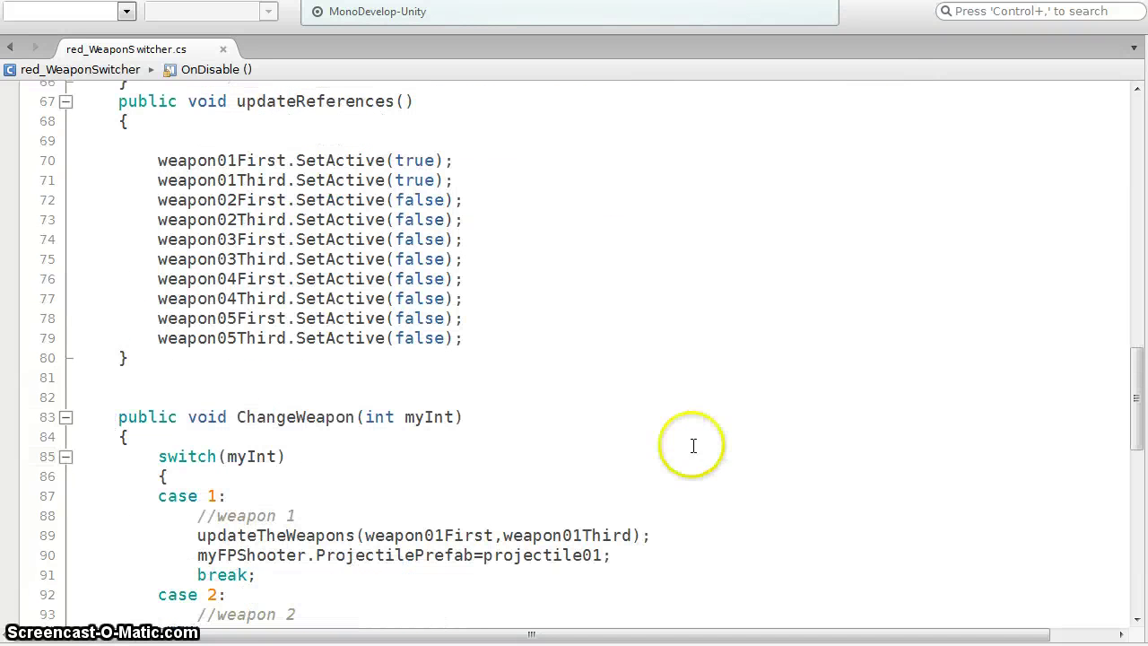
double_click(301, 417)
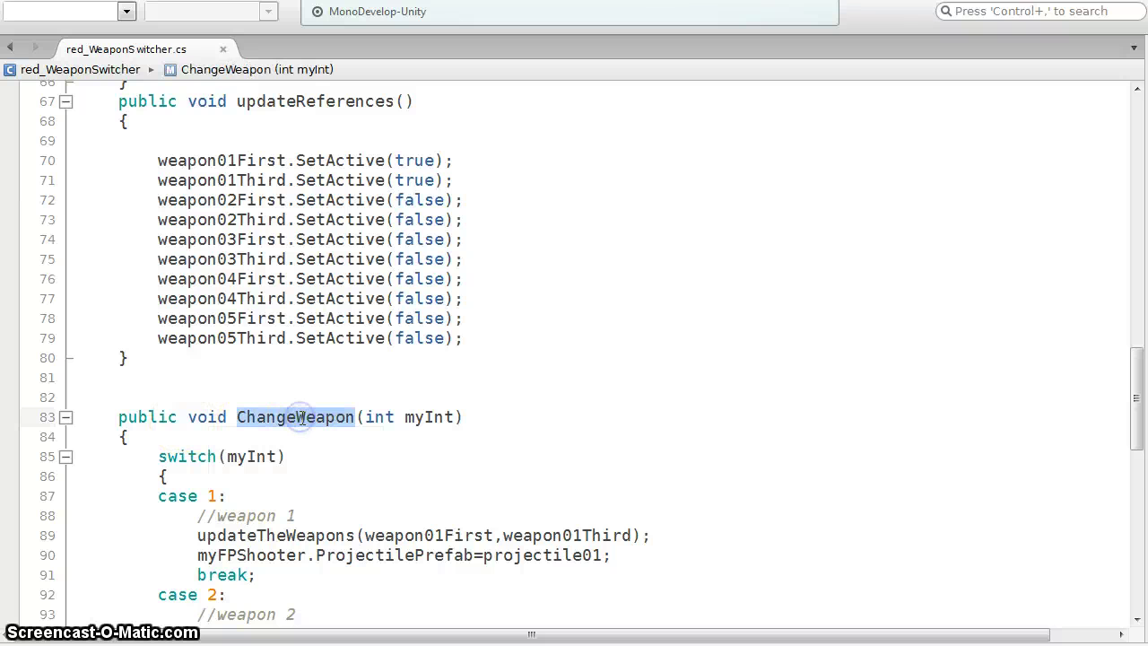
scroll(296, 426, down, 3)
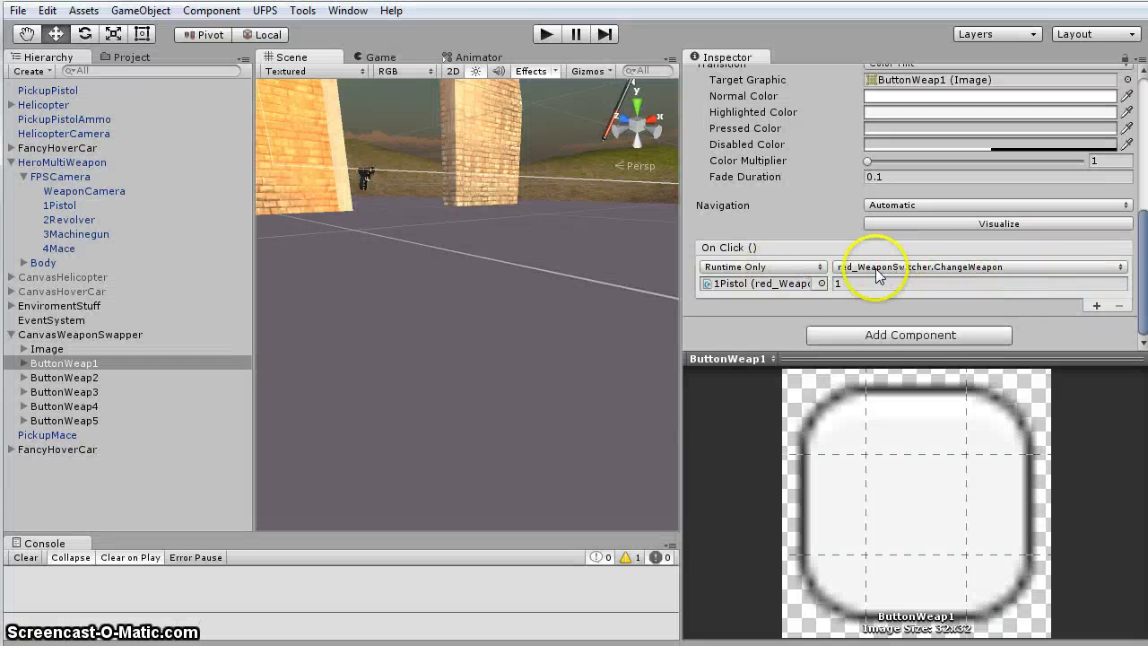
click(984, 268)
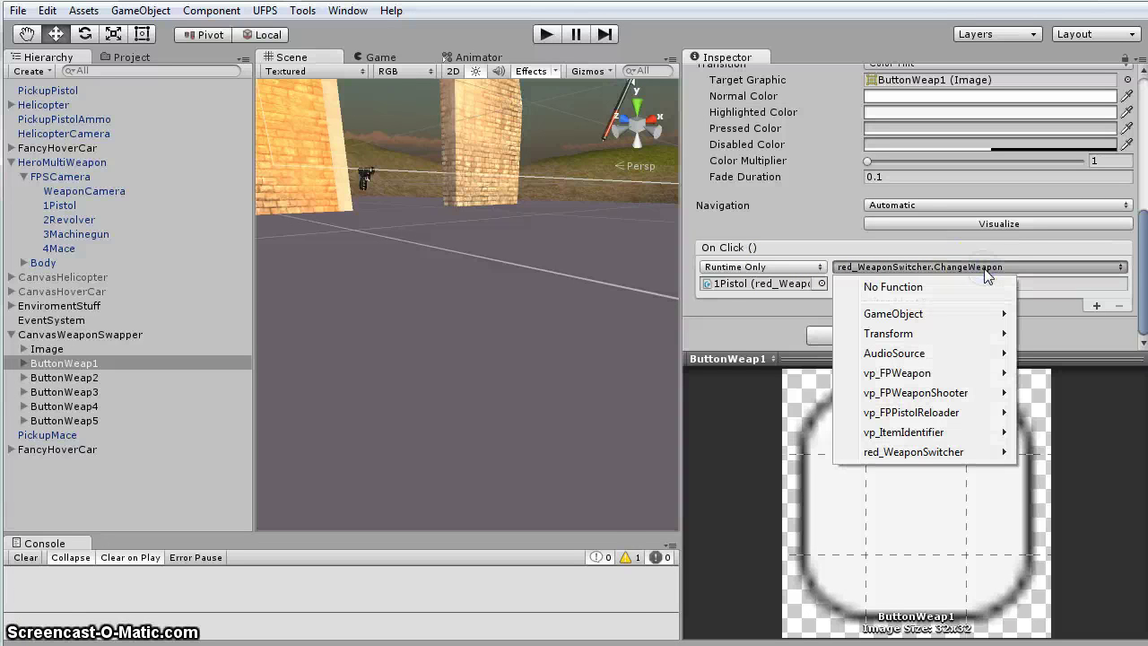
mouse_move(943, 460)
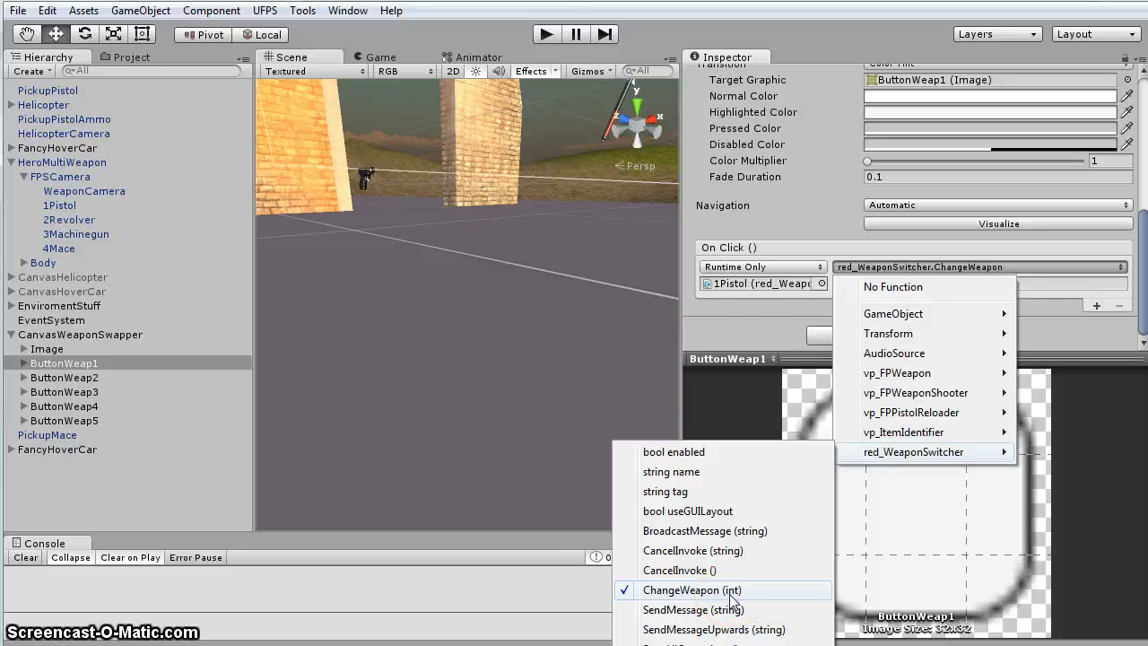
click(762, 325)
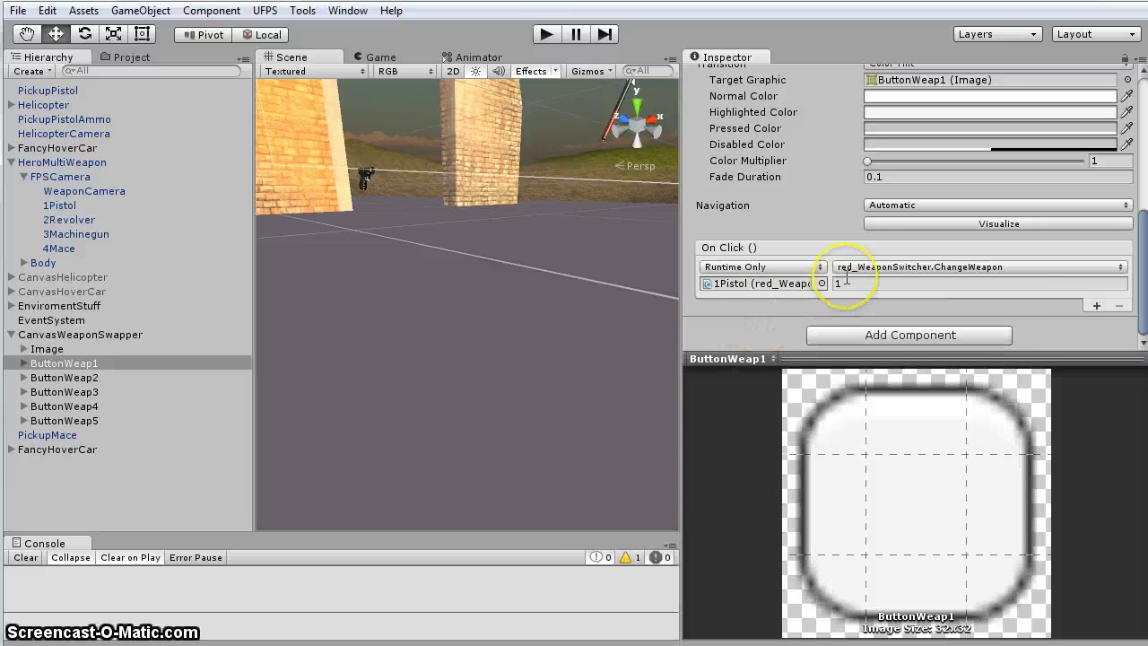
click(90, 363)
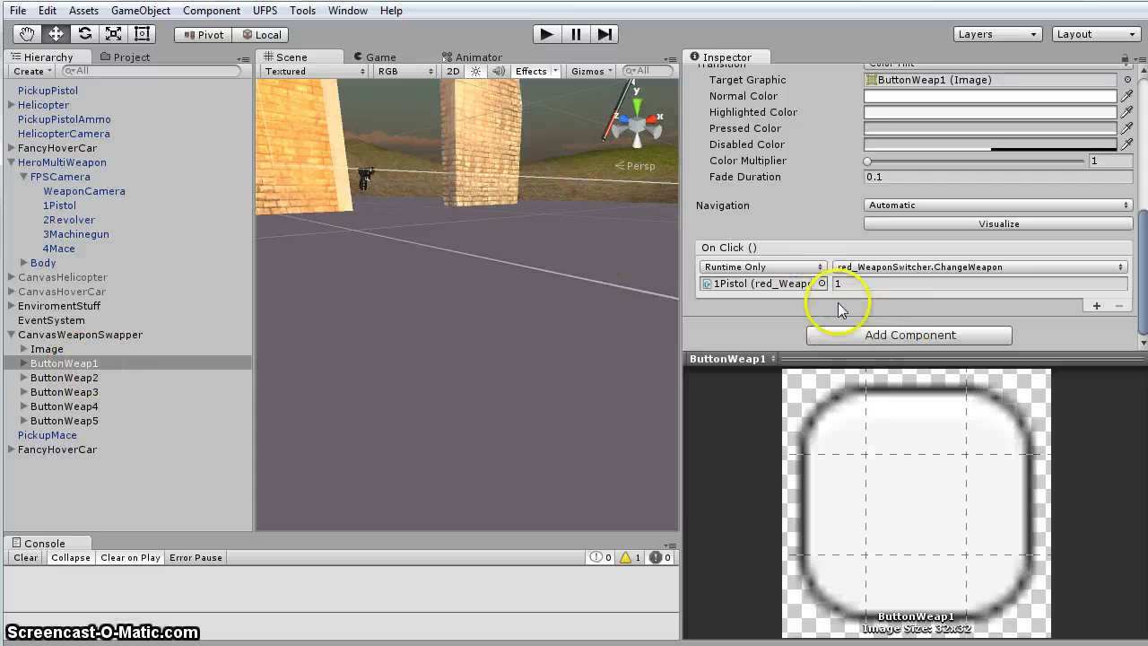
Back in the MonoDevelop script, examine ChangeWeapon's switch on myInt and its weapon cases, starting with case 1
double_click(320, 225)
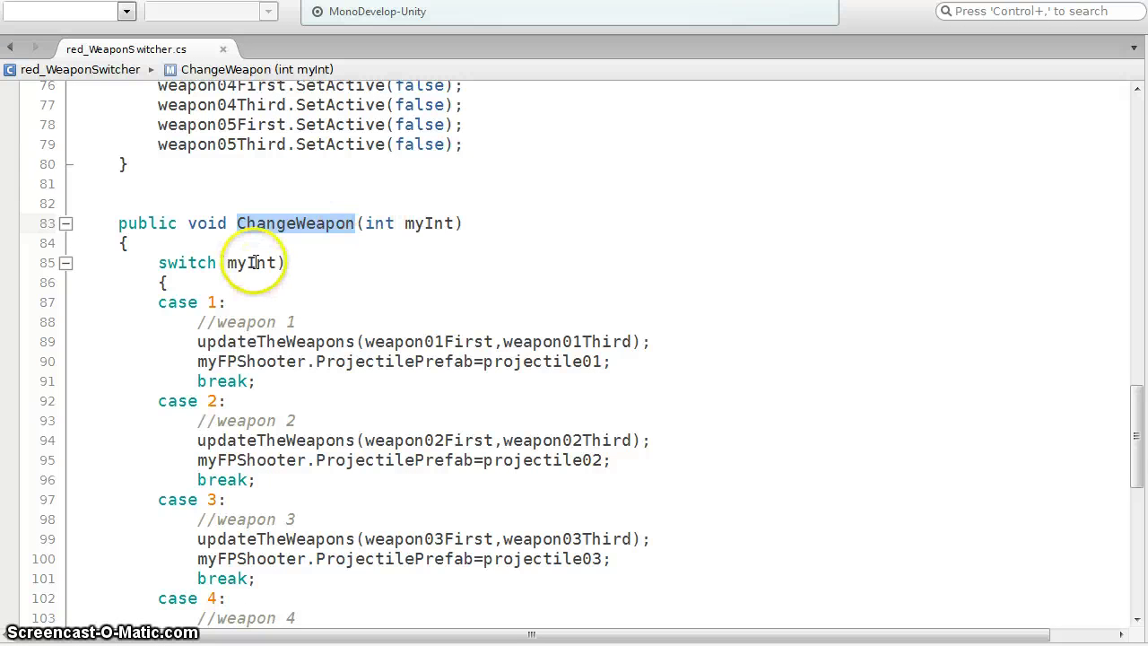
double_click(251, 262)
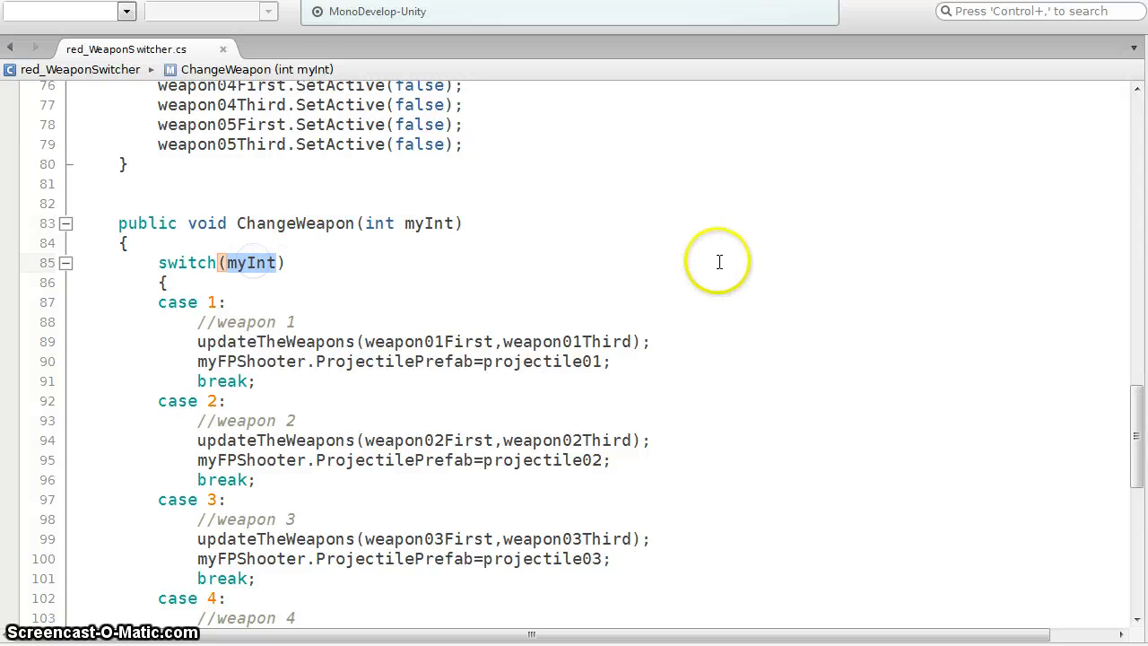
click(498, 287)
scroll(501, 286, down, 3)
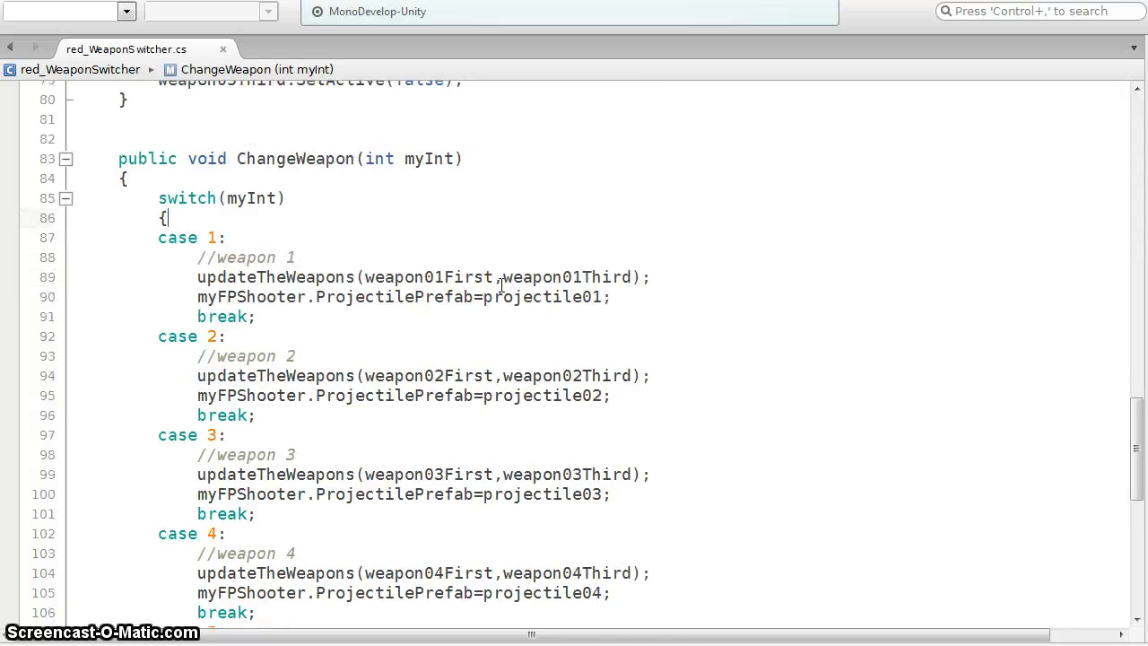
scroll(501, 285, up, 1)
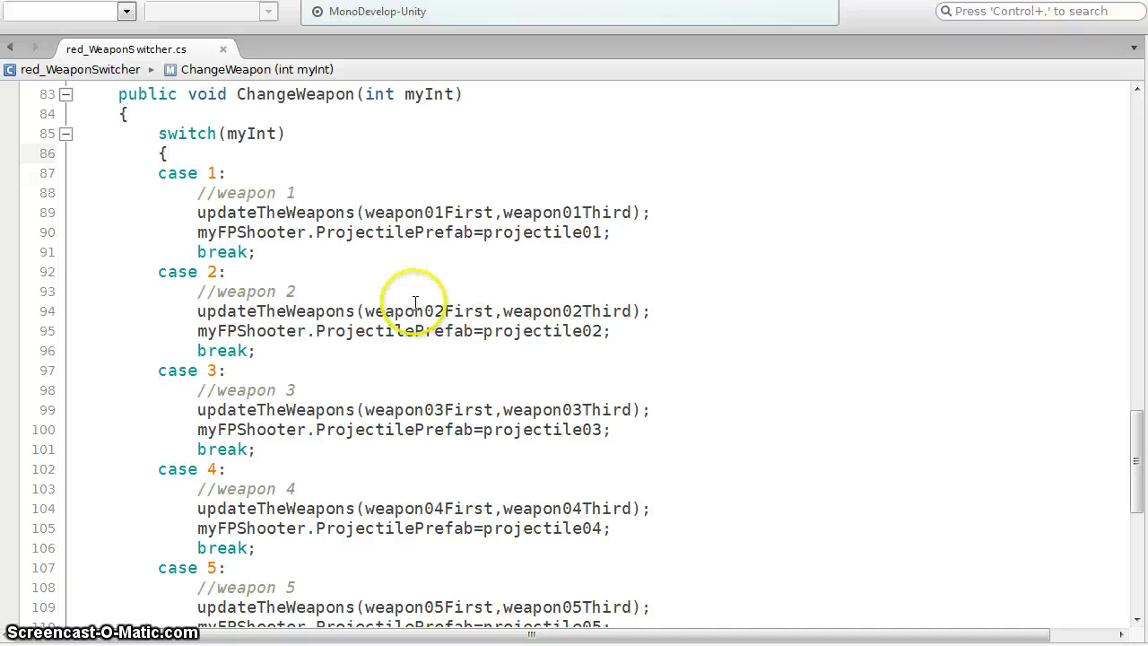
click(217, 173)
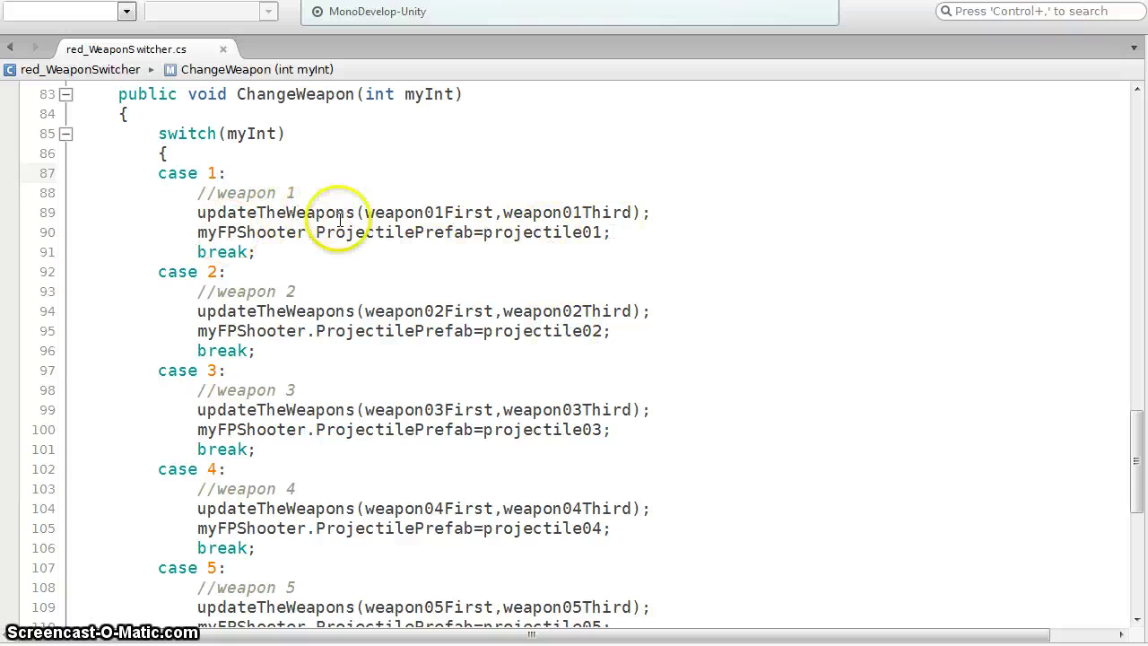
Read through the updateTheWeapons method to the end of the script, and return to the public declarations at its beginning
scroll(727, 277, down, 6)
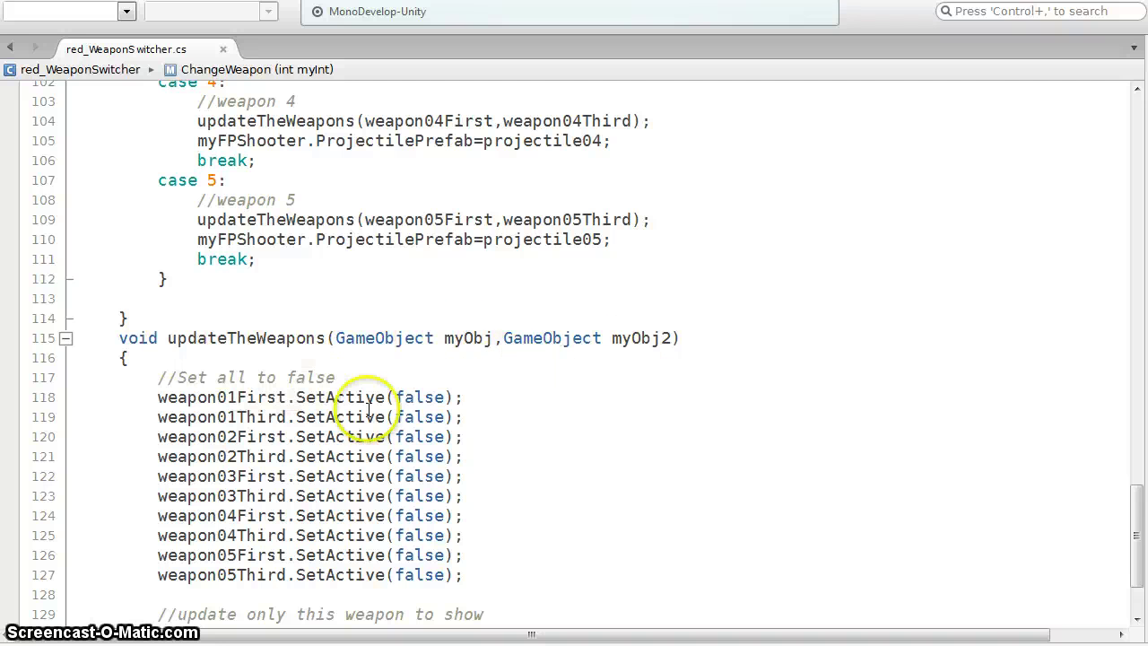
scroll(587, 442, down, 2)
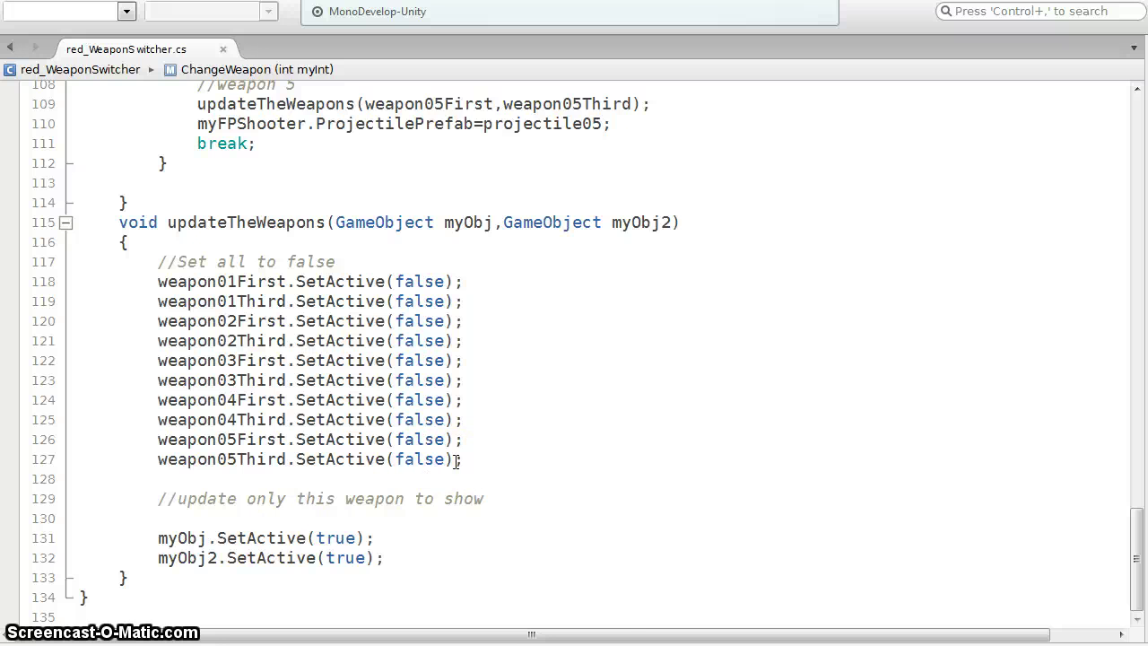
scroll(456, 461, up, 9)
scroll(455, 461, up, 8)
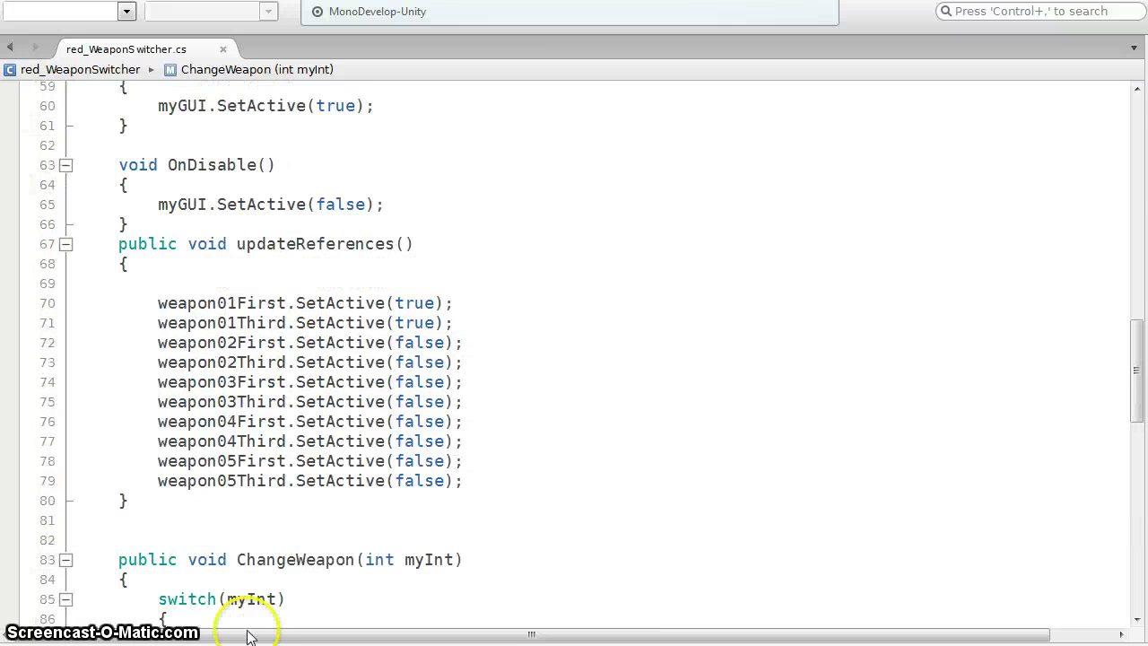
scroll(383, 430, up, 19)
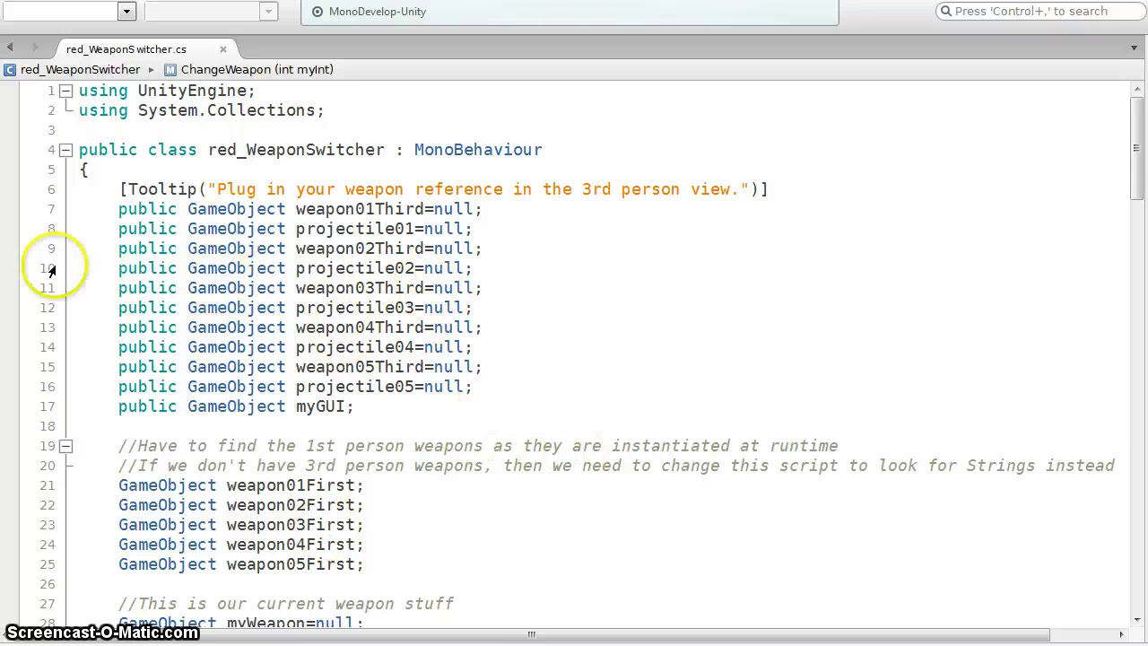
scroll(574, 497, down, 13)
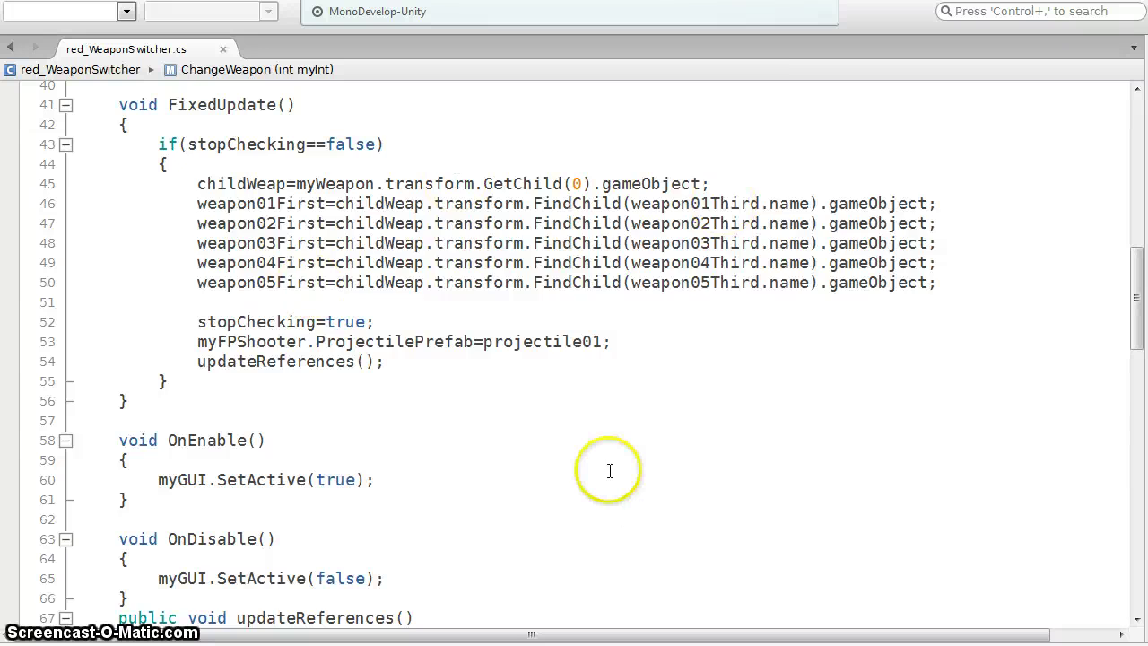
scroll(610, 471, down, 4)
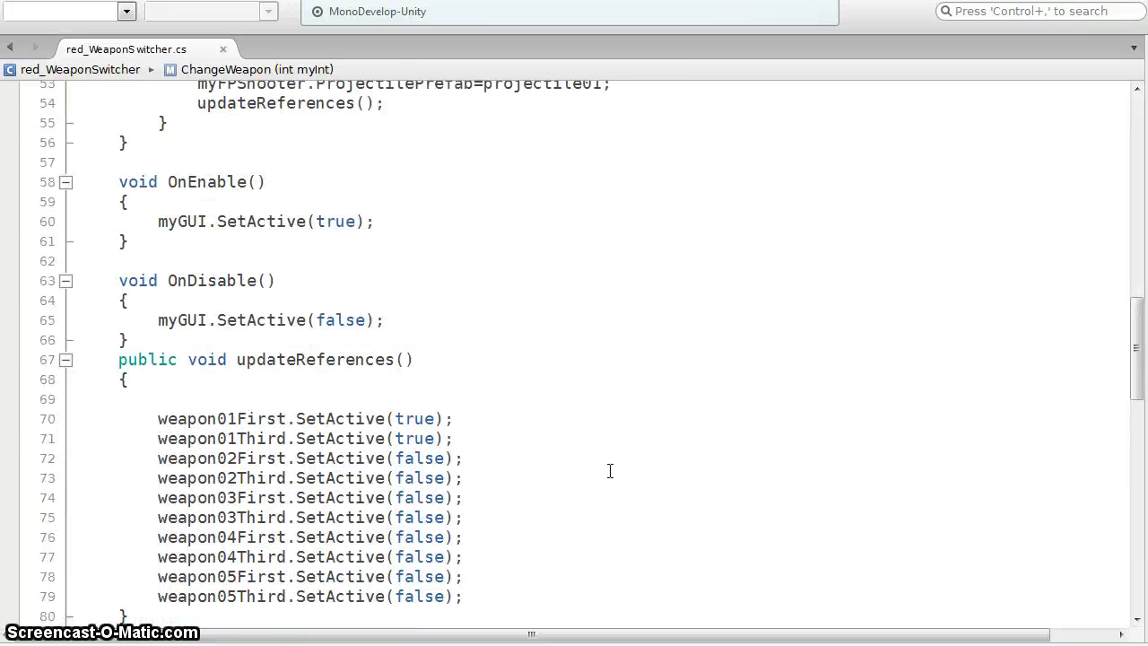
click(228, 204)
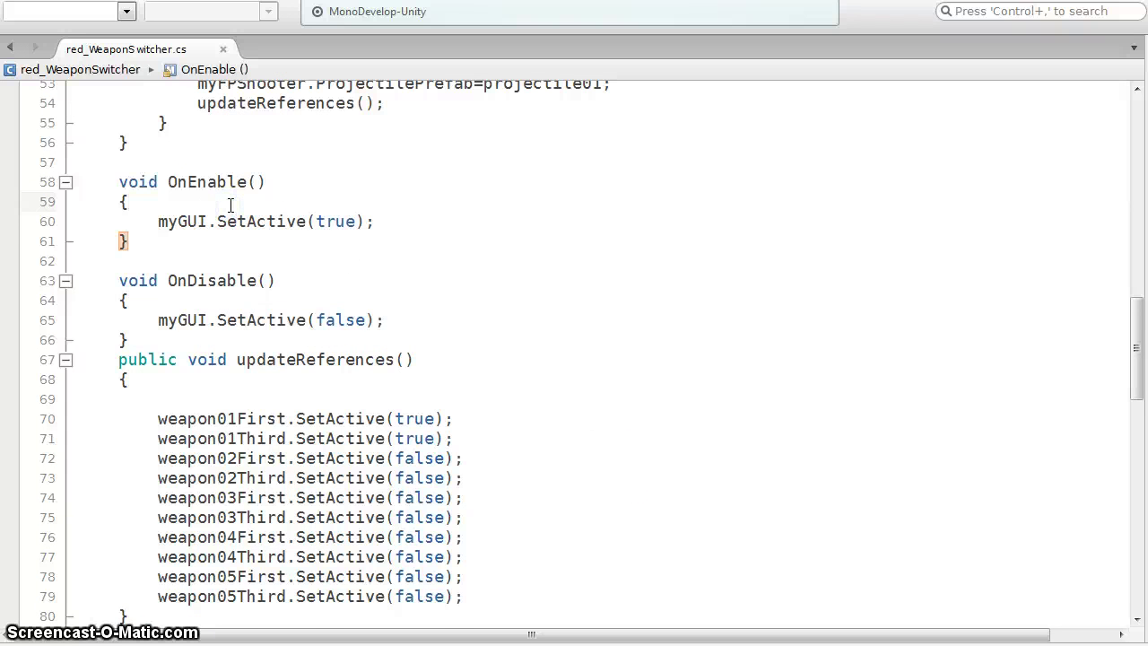
key(Return)
text(if()
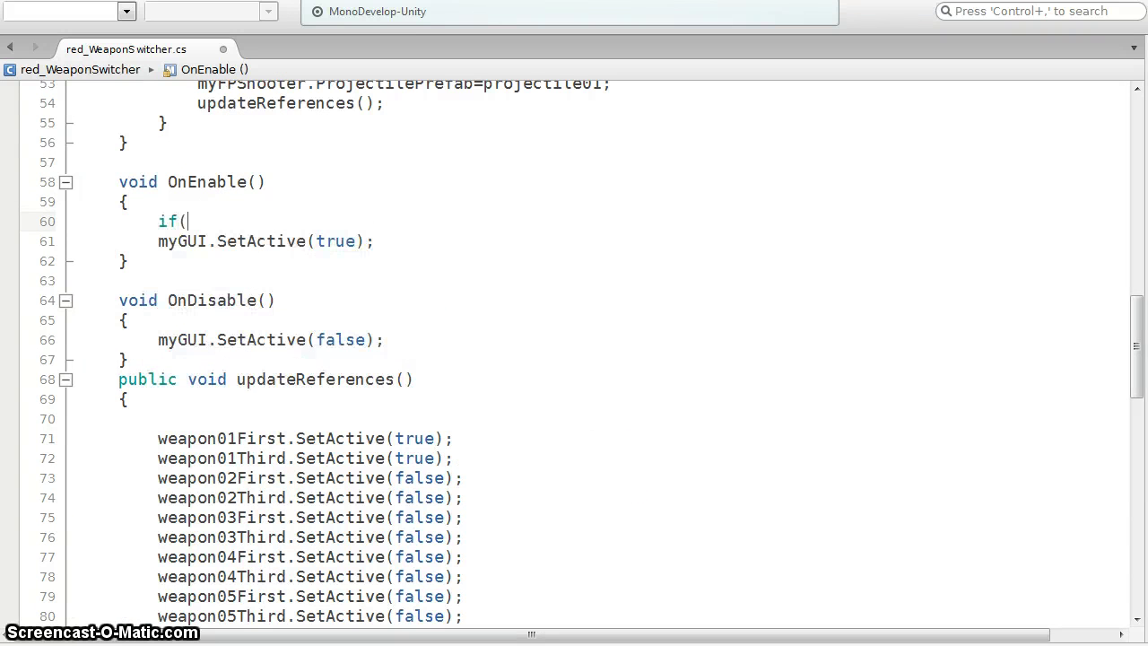
text(!my)
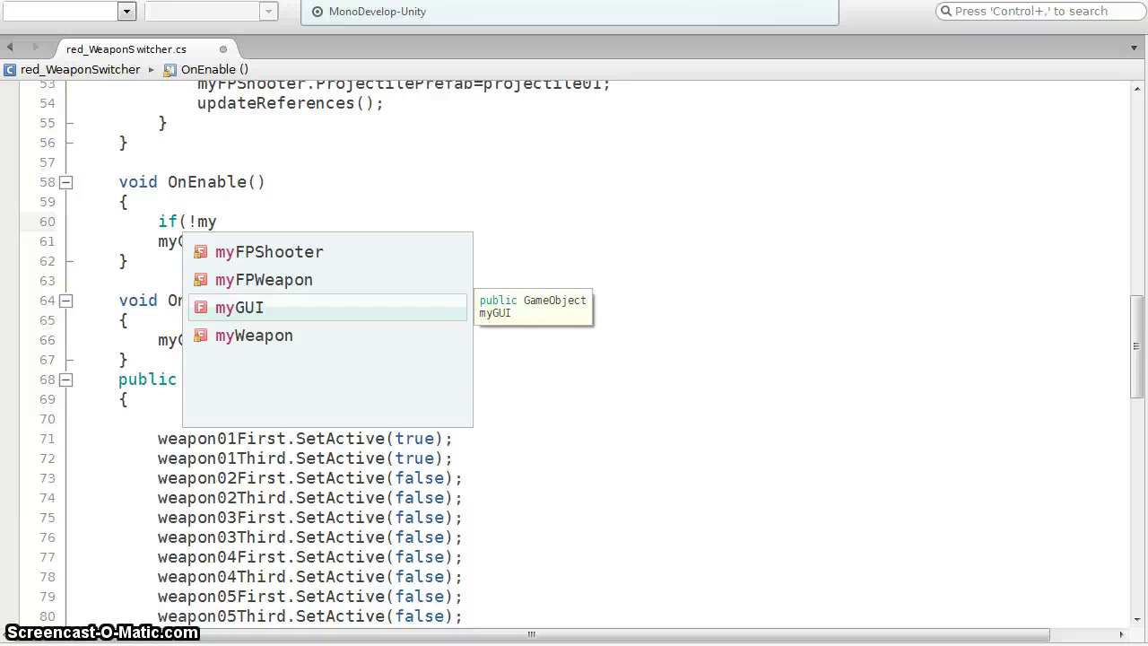
key(Return)
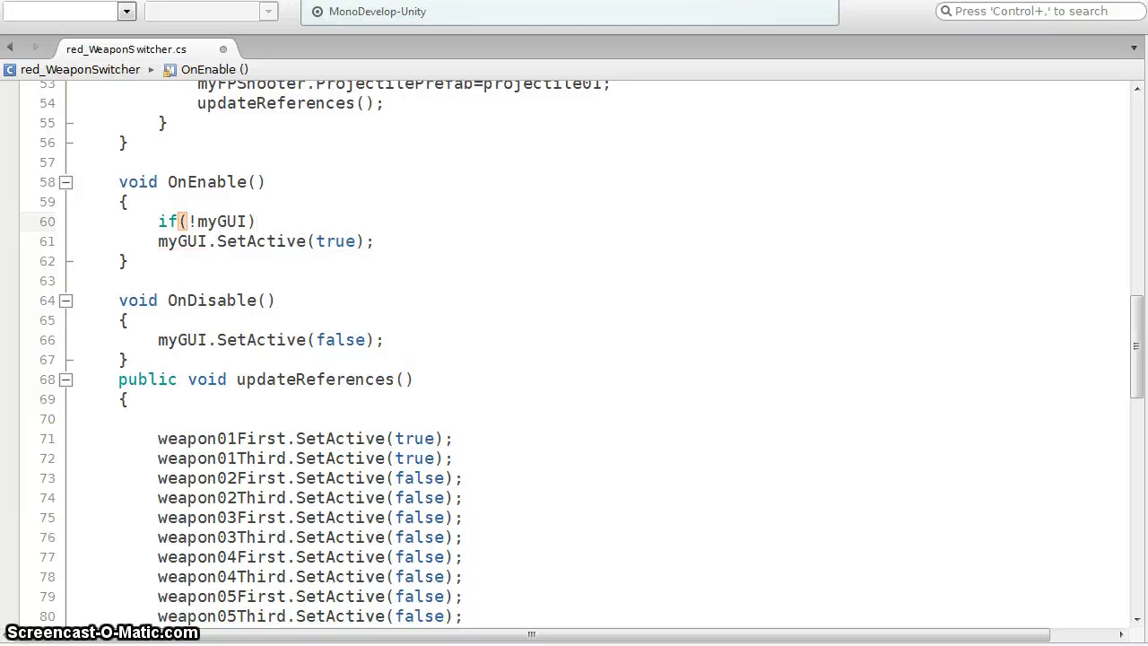
key(shift+Home)
key(Delete)
key(Delete)
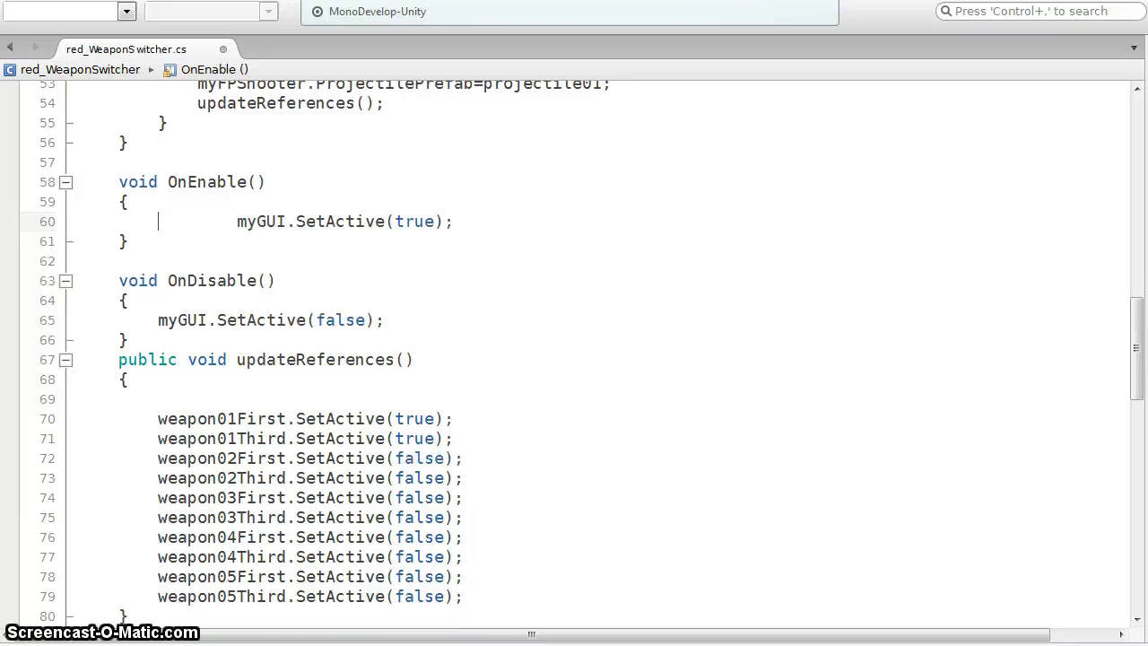
key(Delete)
key(Delete)
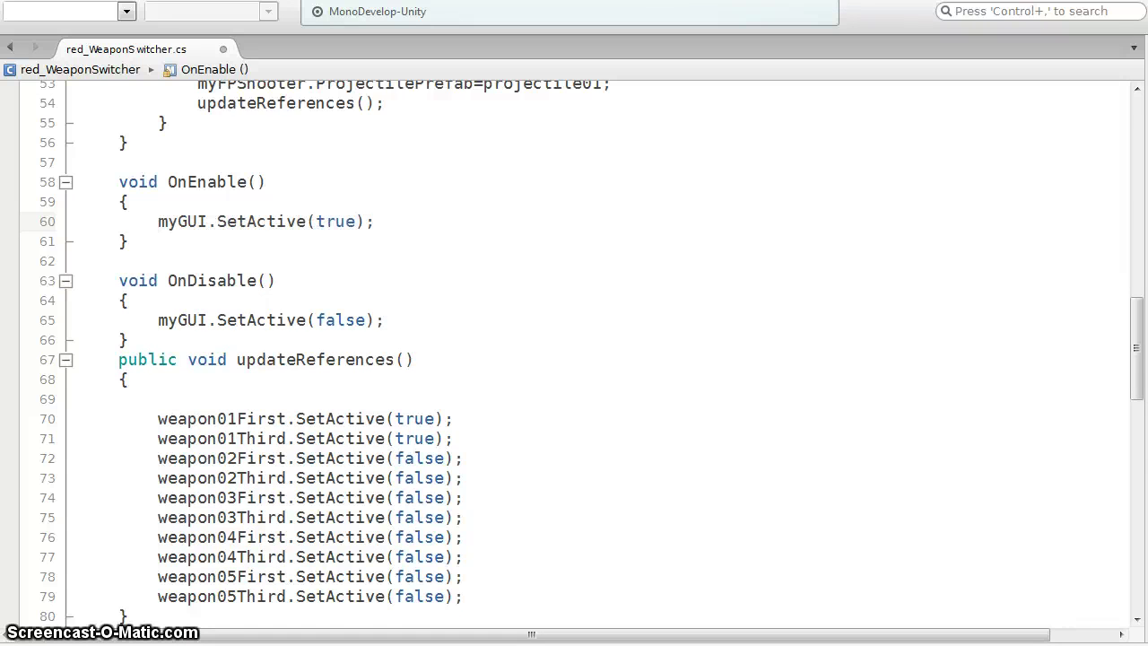
scroll(399, 362, up, 4)
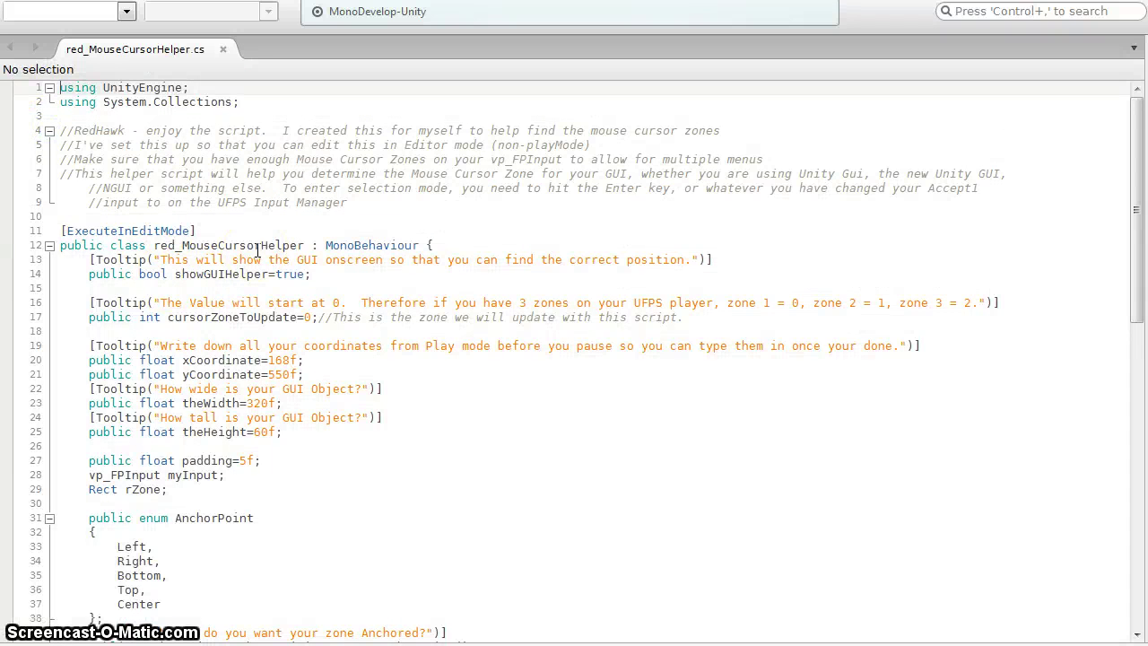
Read through the red_MouseCursorHelper script, from its declarations to the GUI.Box code at the end, and return to its beginning
scroll(576, 359, down, 6)
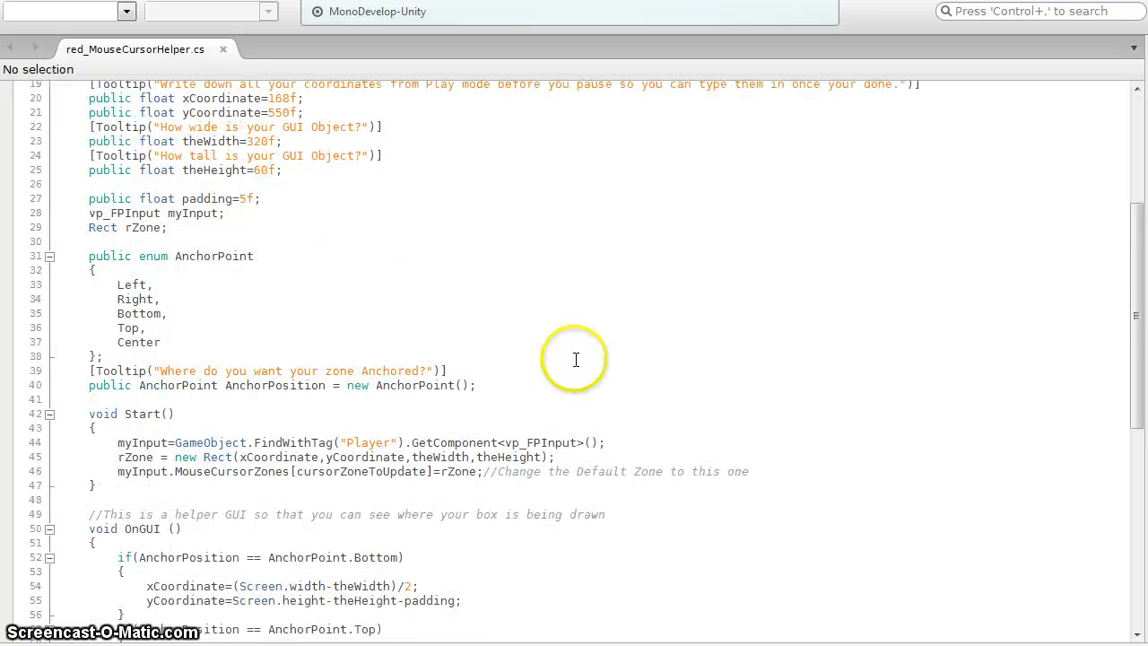
scroll(576, 360, down, 11)
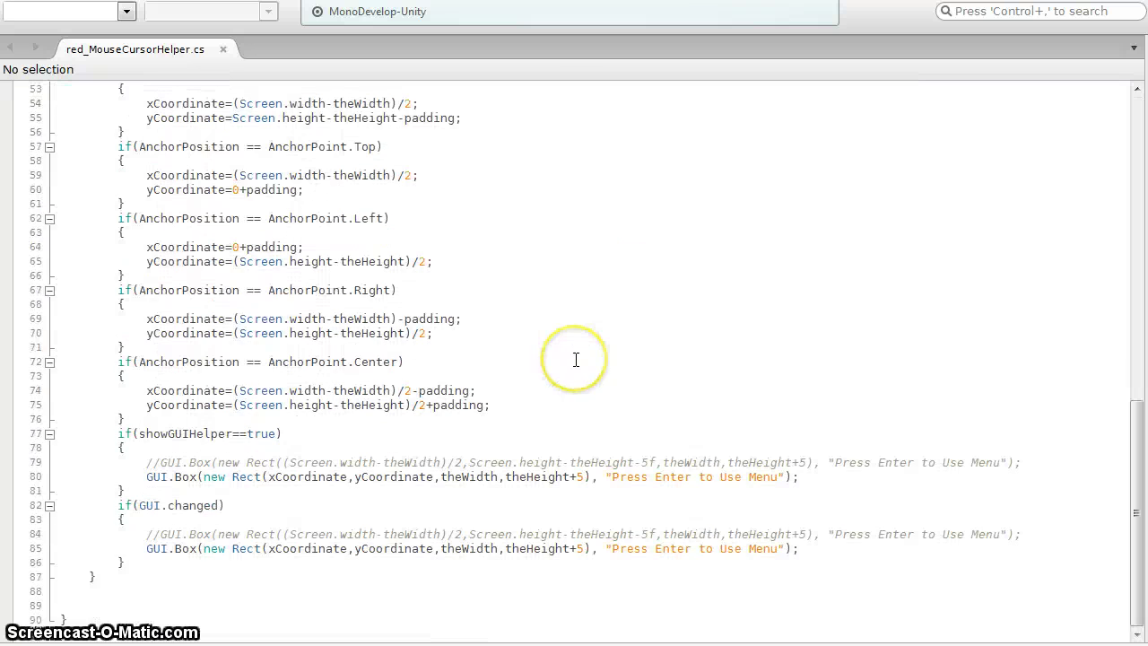
scroll(576, 359, up, 12)
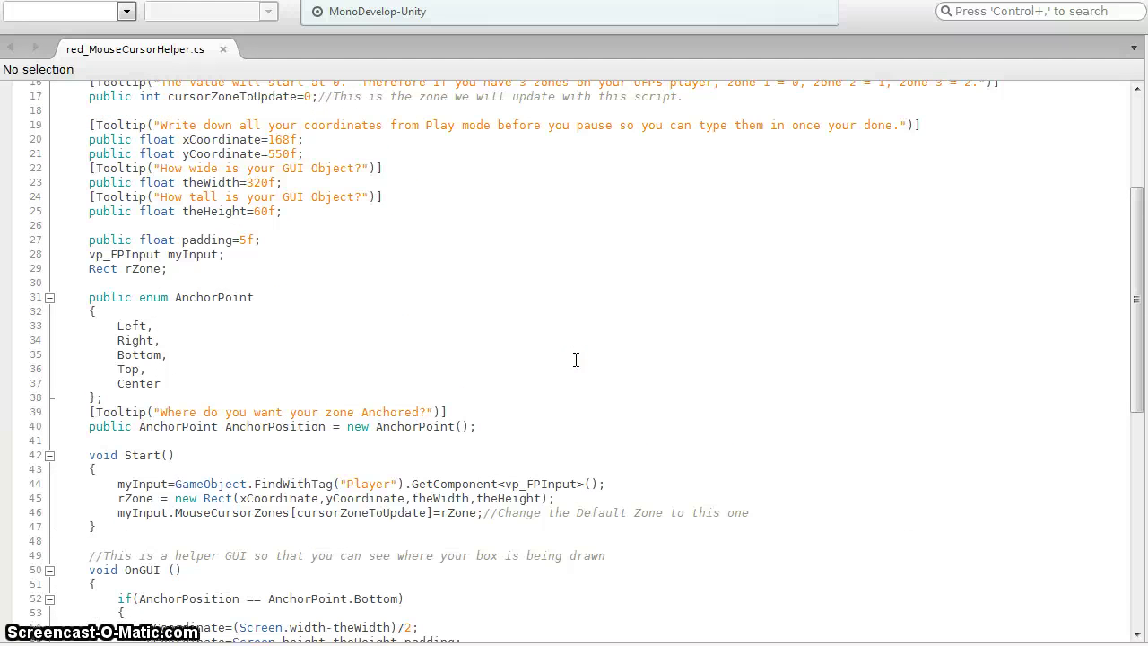
scroll(576, 360, up, 5)
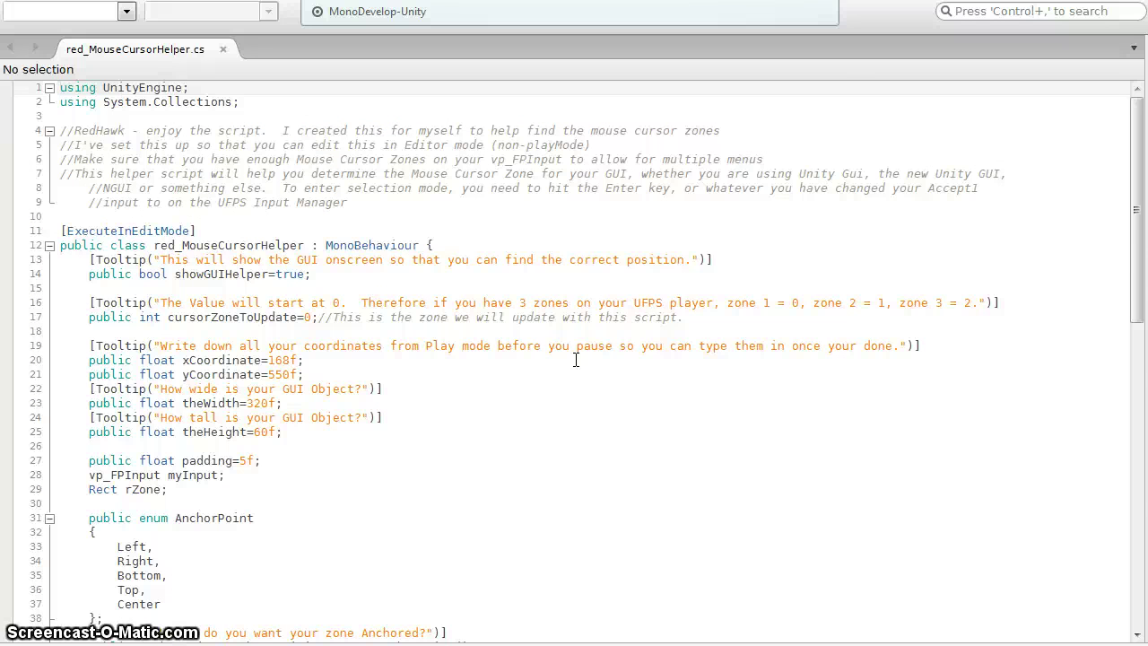
Back in Unity, turn off Show GUIHelper on CanvasWeaponSwapper's Red_Mouse Cursor Helper and test the green weapon button and firing in the running game
key(alt+Tab)
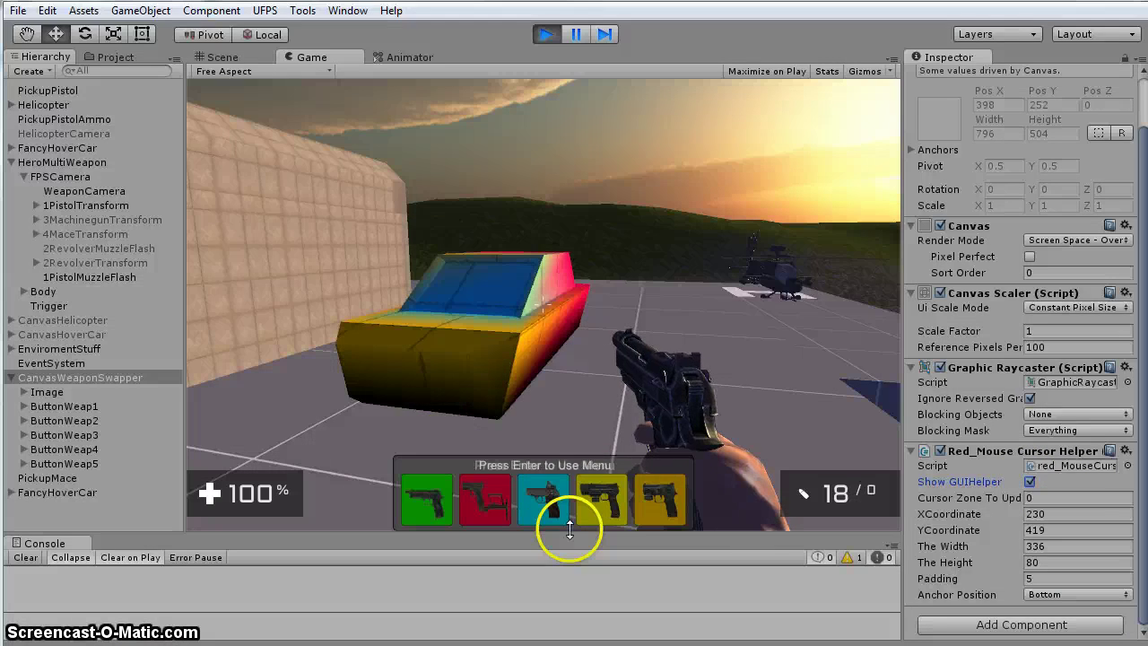
click(1029, 482)
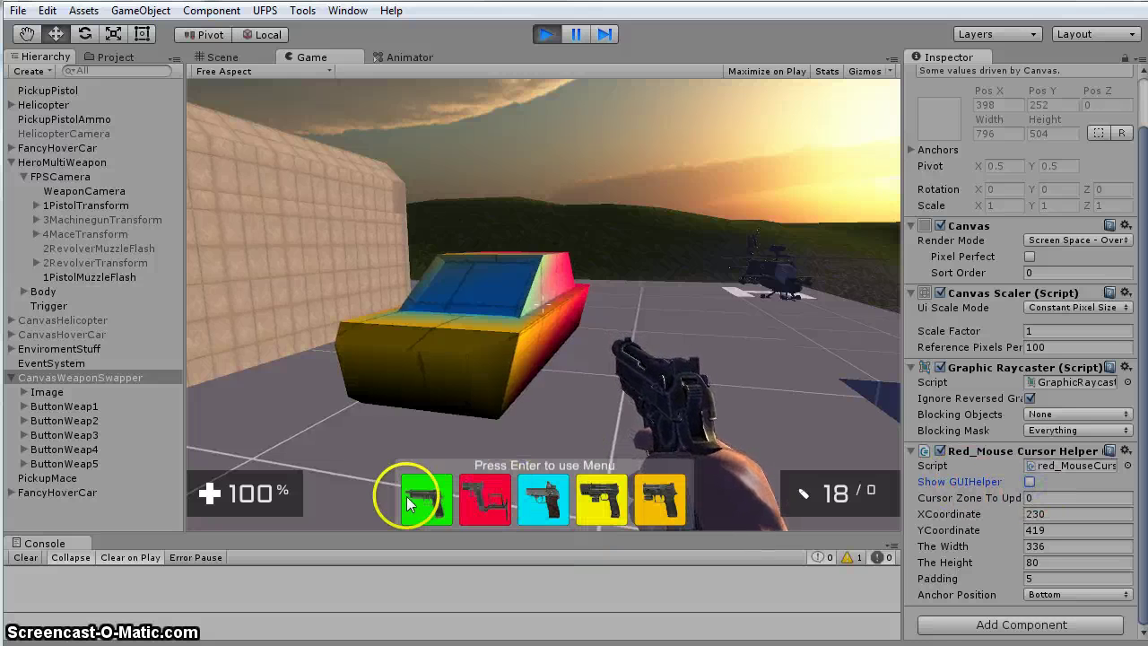
click(429, 499)
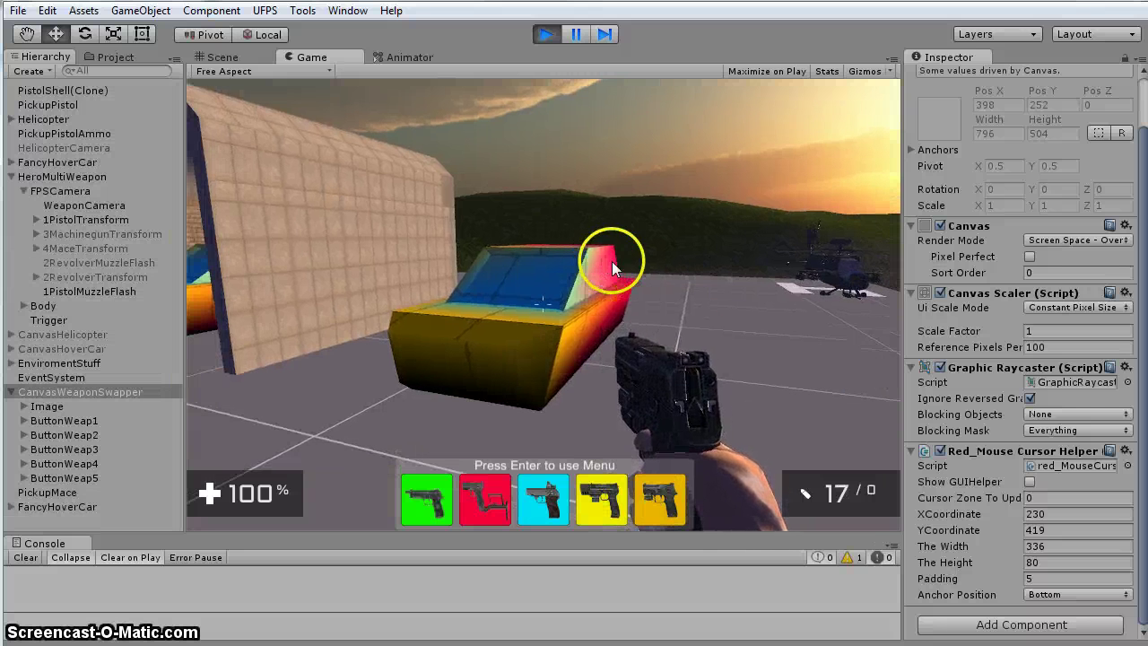
click(703, 314)
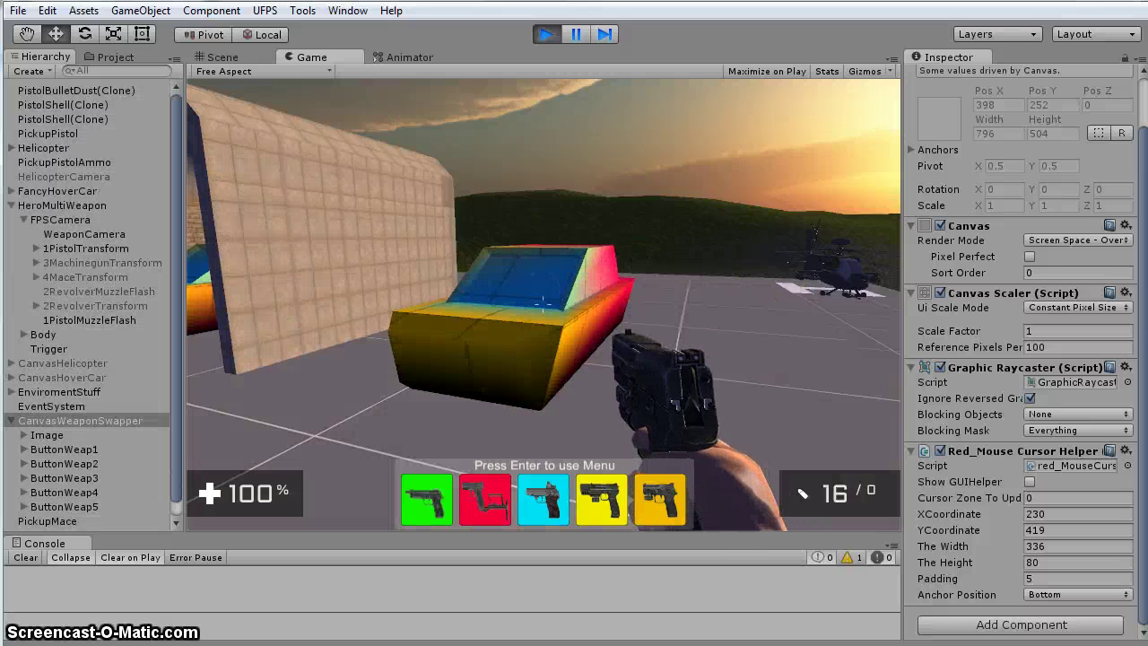